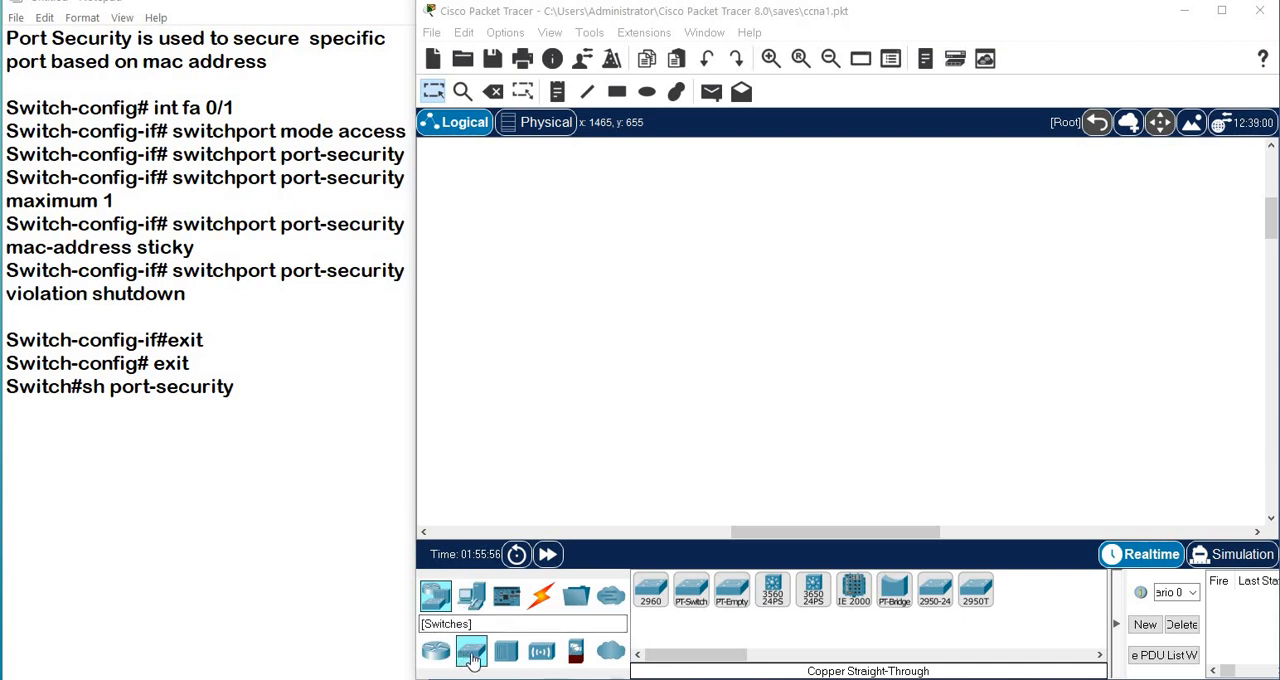
# Place a 2960 switch in the logical workspace and four PCs in a row below it.
pyautogui.moveTo(472, 660); pyautogui.dragTo(768, 229)
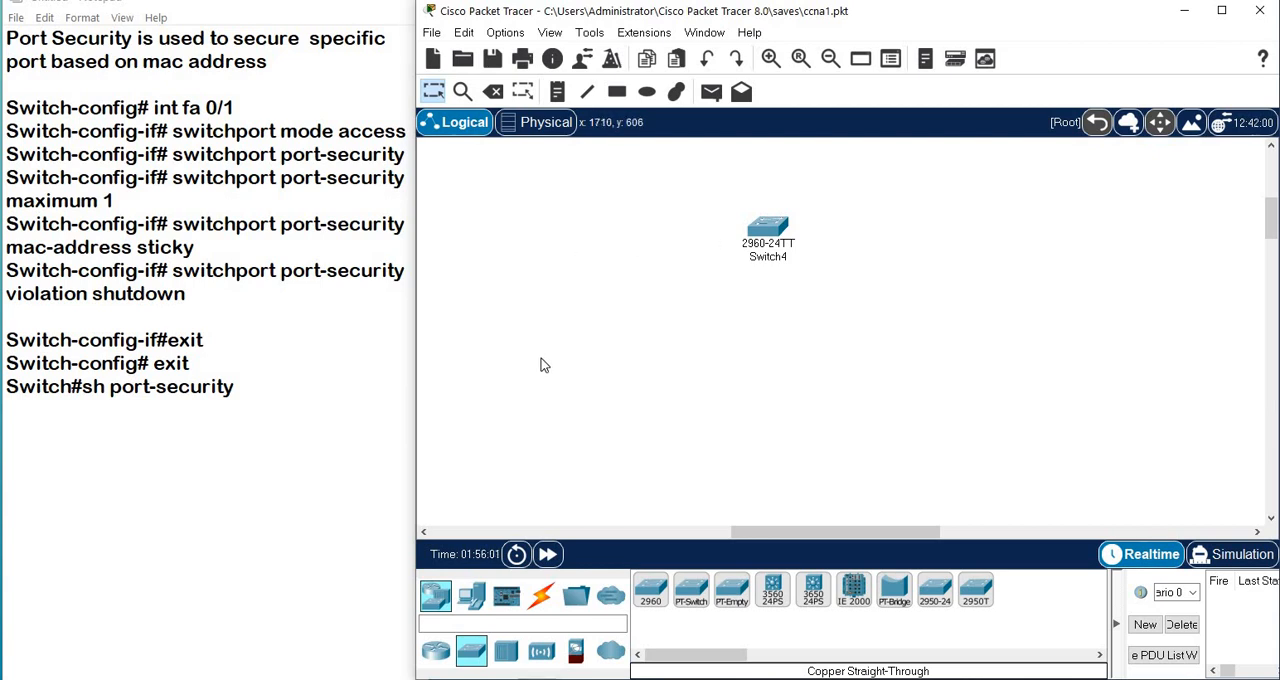
pyautogui.moveTo(475, 595); pyautogui.dragTo(645, 384)
pyautogui.moveTo(475, 605); pyautogui.dragTo(727, 386)
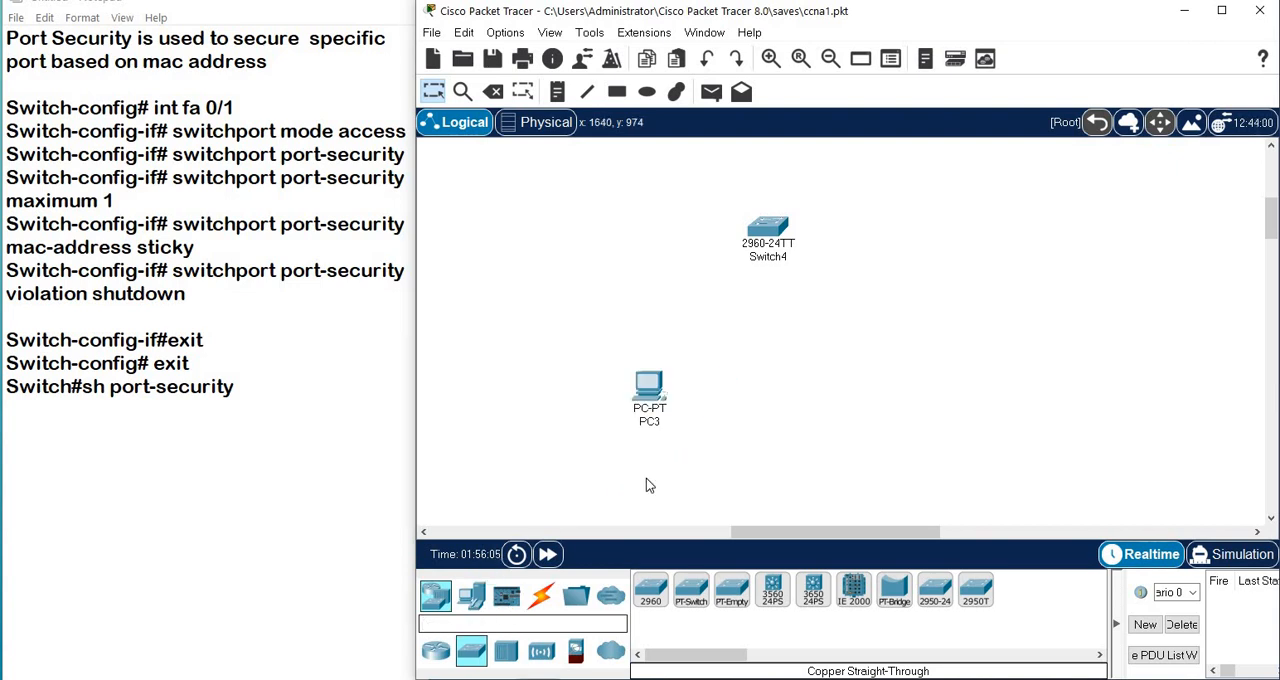
pyautogui.moveTo(472, 598); pyautogui.dragTo(922, 388)
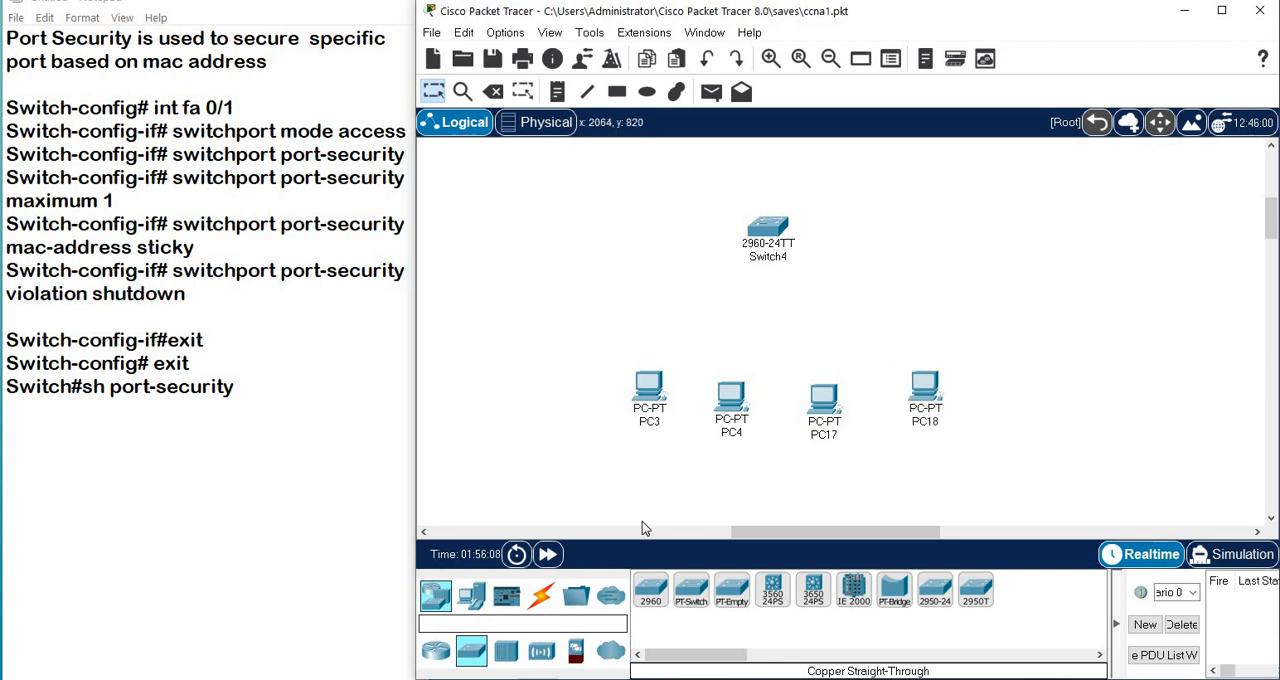
# Connect PC3's FastEthernet0 to the switch's FastEthernet0/1 with a copper straight-through cable.
pyautogui.click(545, 602)
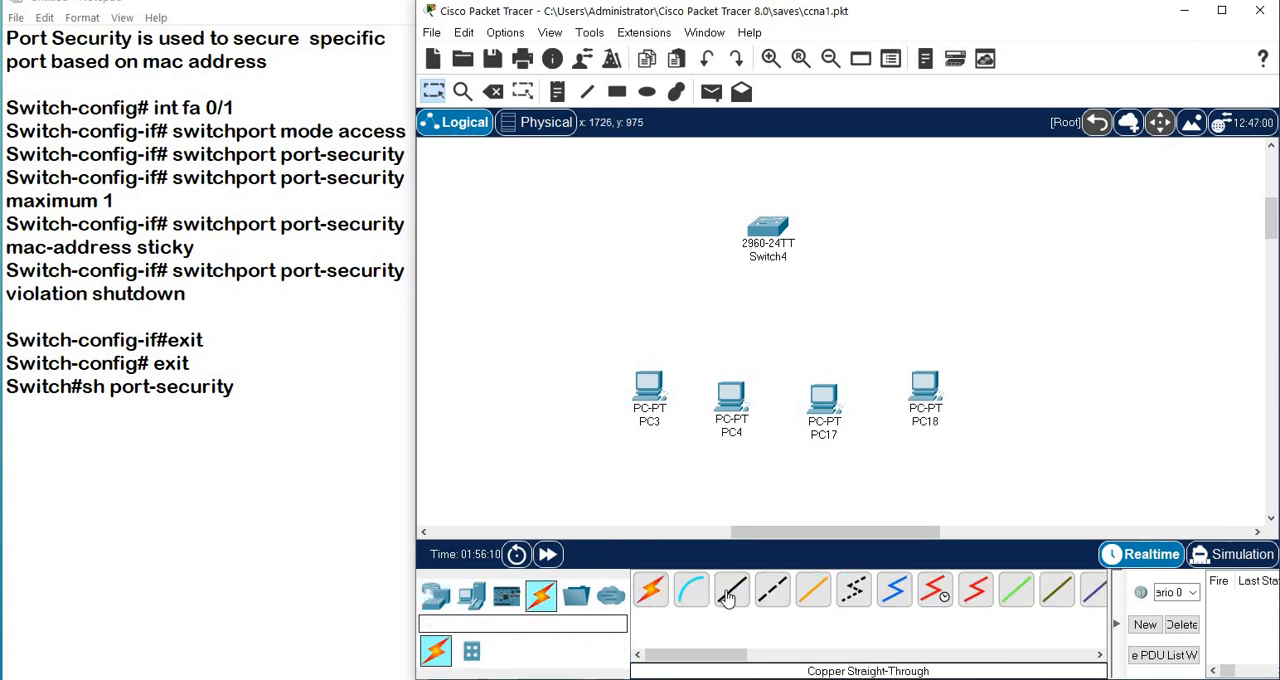
pyautogui.click(731, 590)
pyautogui.click(655, 386)
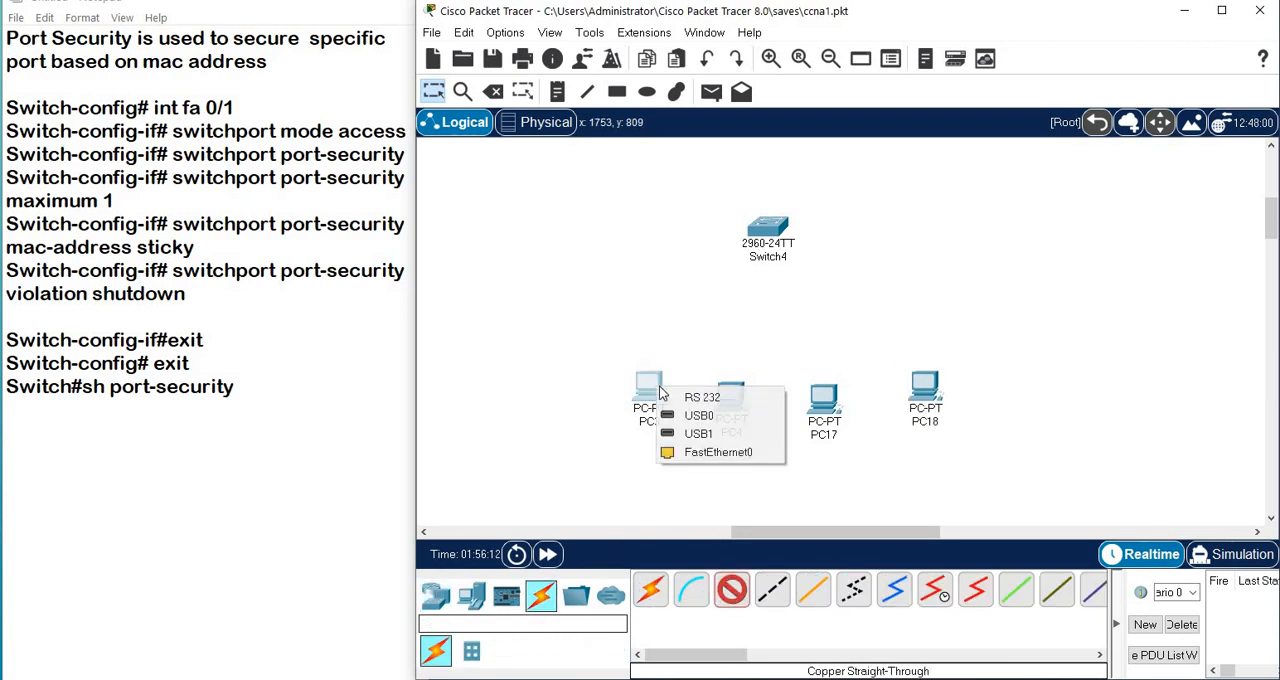
pyautogui.click(708, 449)
pyautogui.click(755, 229)
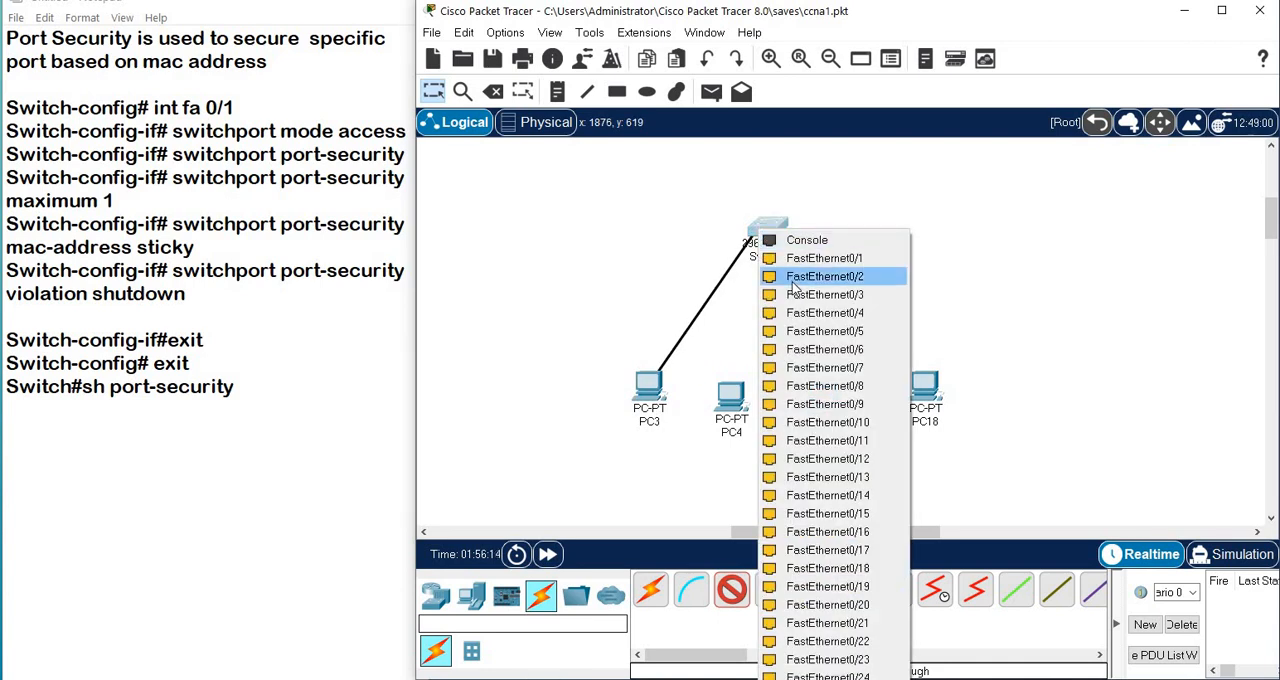
pyautogui.click(820, 256)
# Connect PC4's FastEthernet0 to the switch's FastEthernet0/2 with a copper straight-through cable.
pyautogui.click(731, 590)
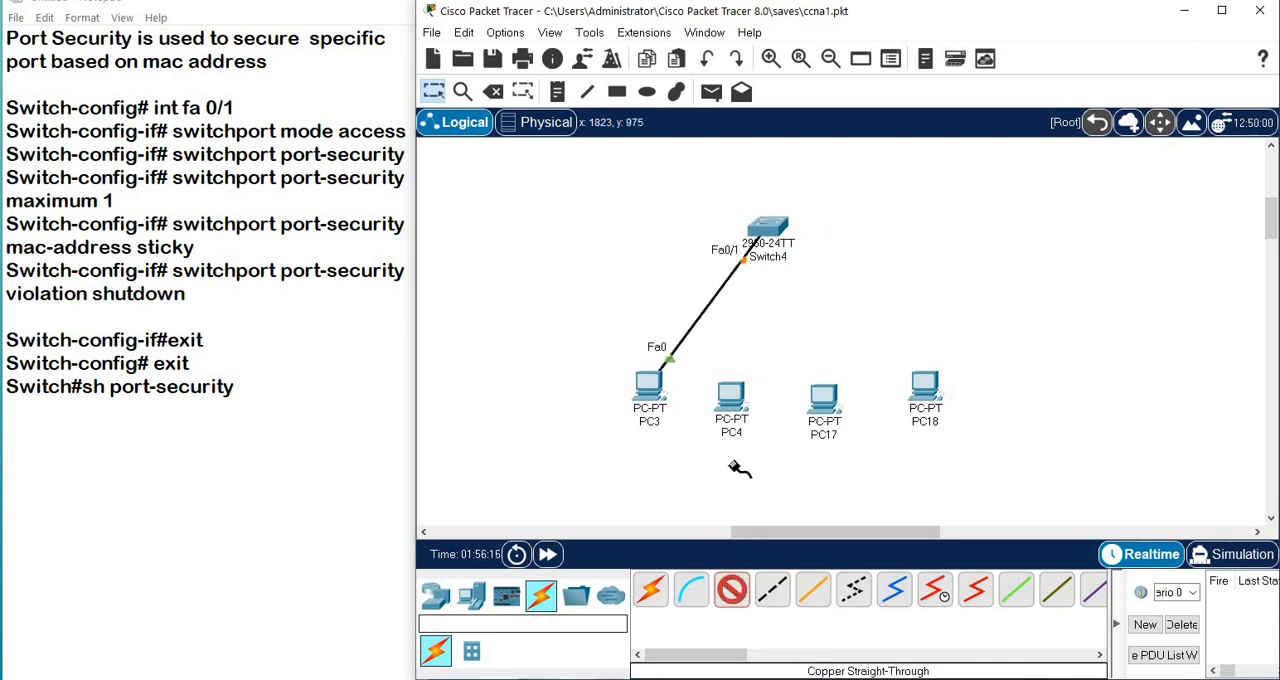
pyautogui.click(741, 396)
pyautogui.click(766, 458)
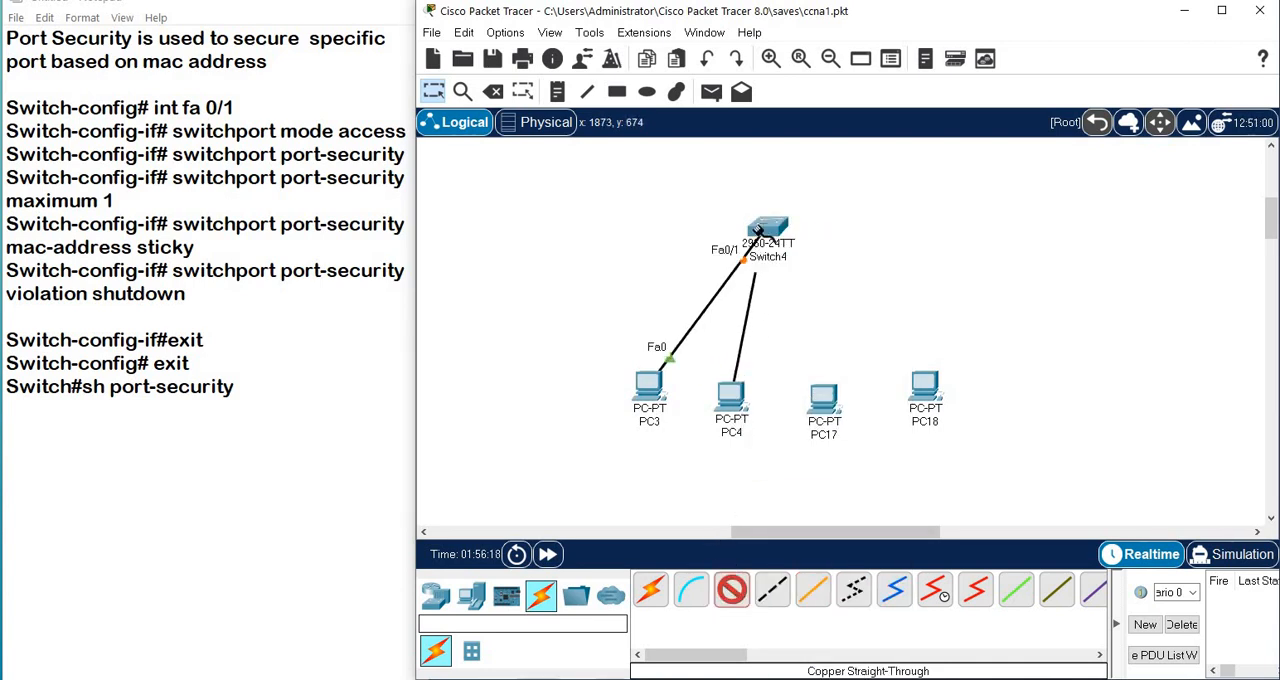
pyautogui.click(762, 232)
pyautogui.click(800, 258)
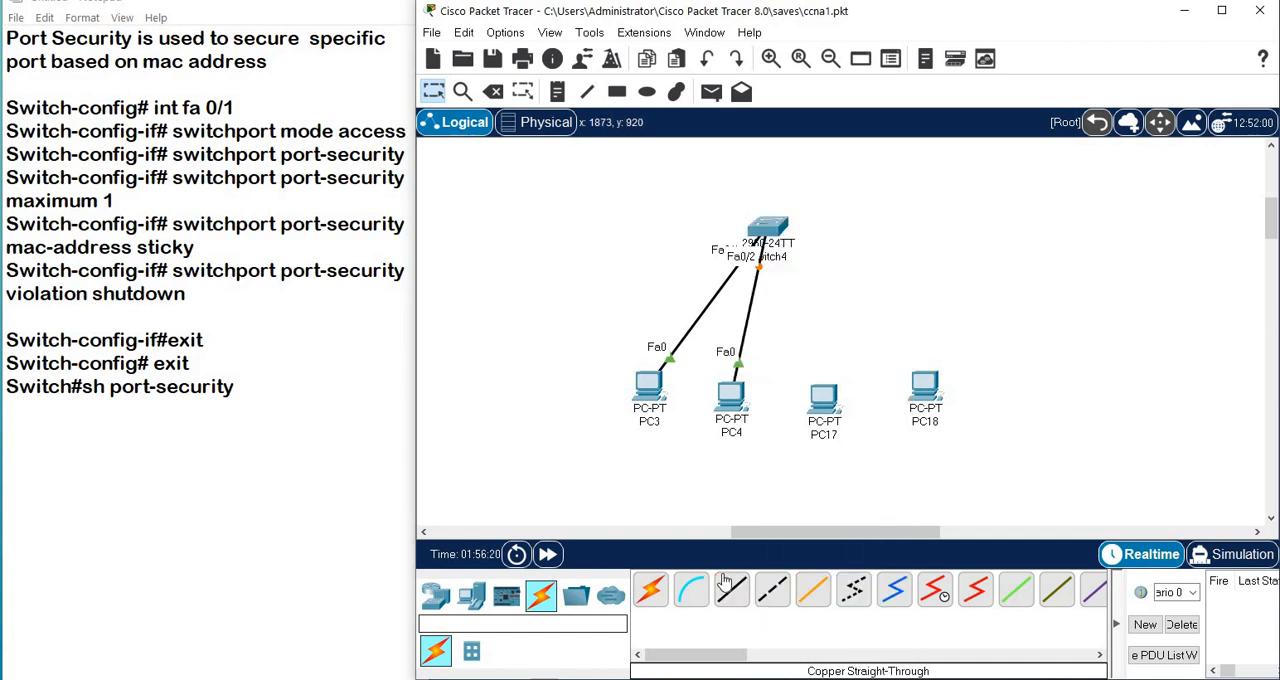
# Connect PC17's FastEthernet0 to the switch's FastEthernet0/3 with a copper straight-through cable.
pyautogui.click(731, 590)
pyautogui.click(818, 398)
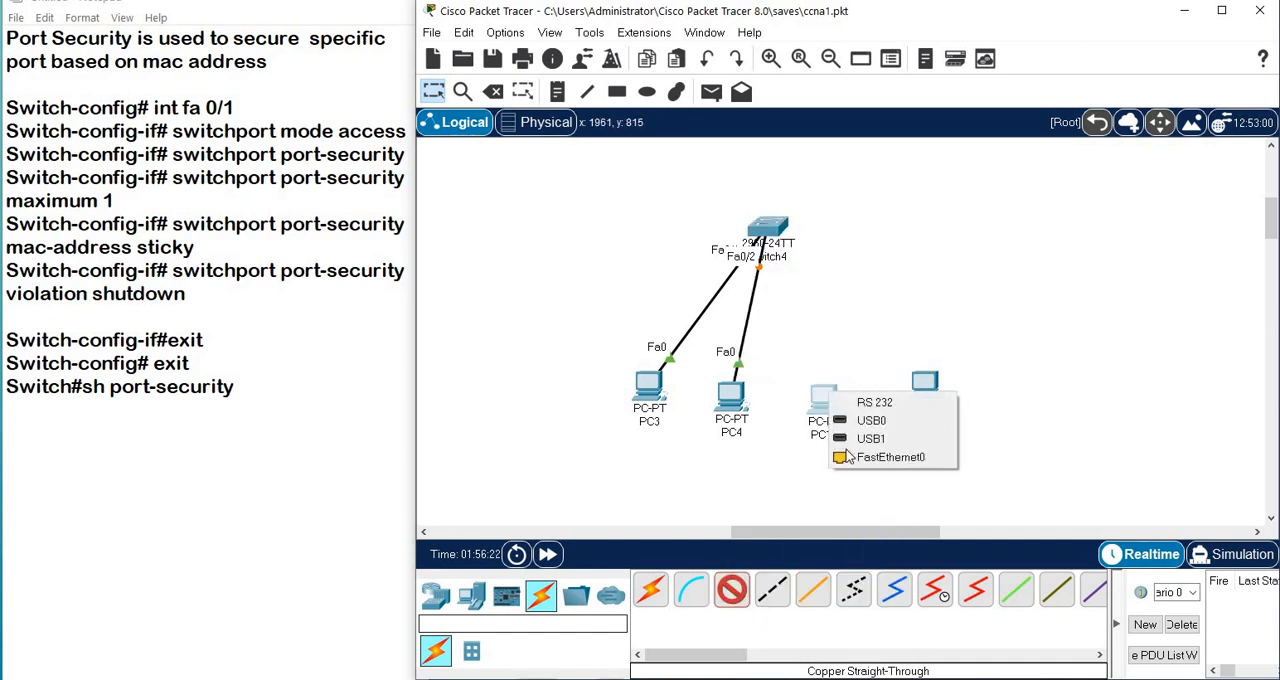
pyautogui.click(848, 455)
pyautogui.click(772, 228)
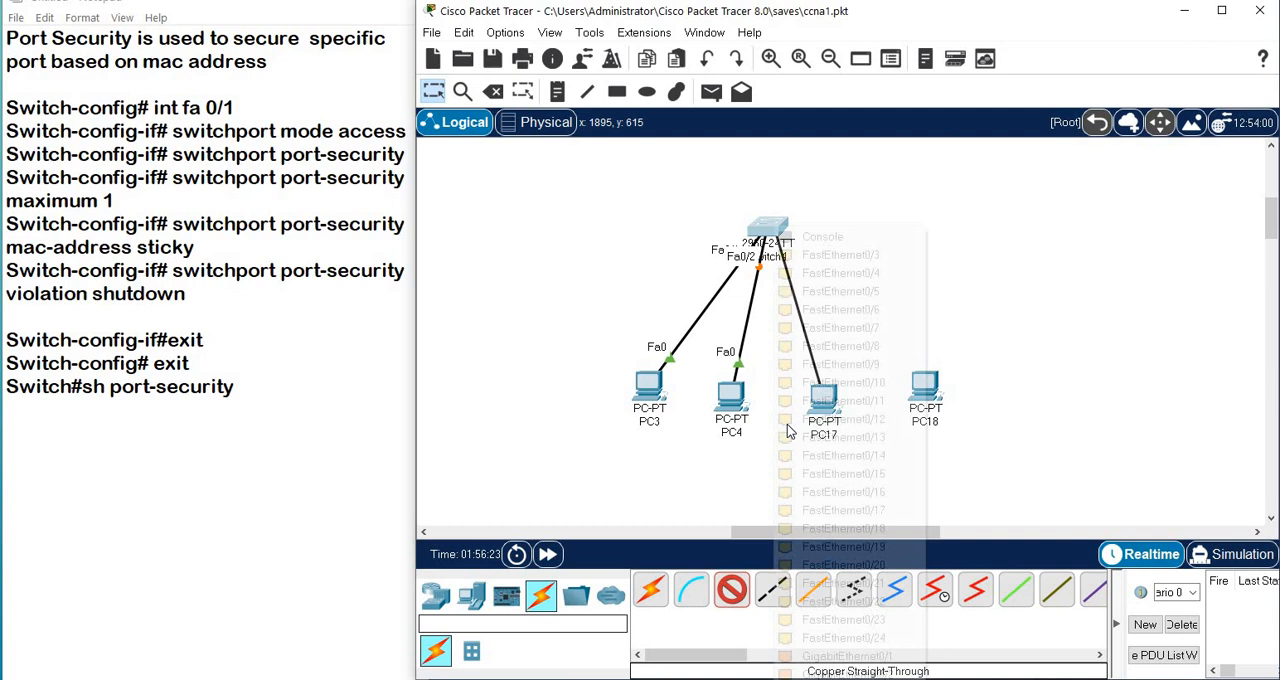
pyautogui.click(812, 270)
# Connect PC18's FastEthernet0 to the switch's FastEthernet0/4 with a copper straight-through cable.
pyautogui.click(731, 590)
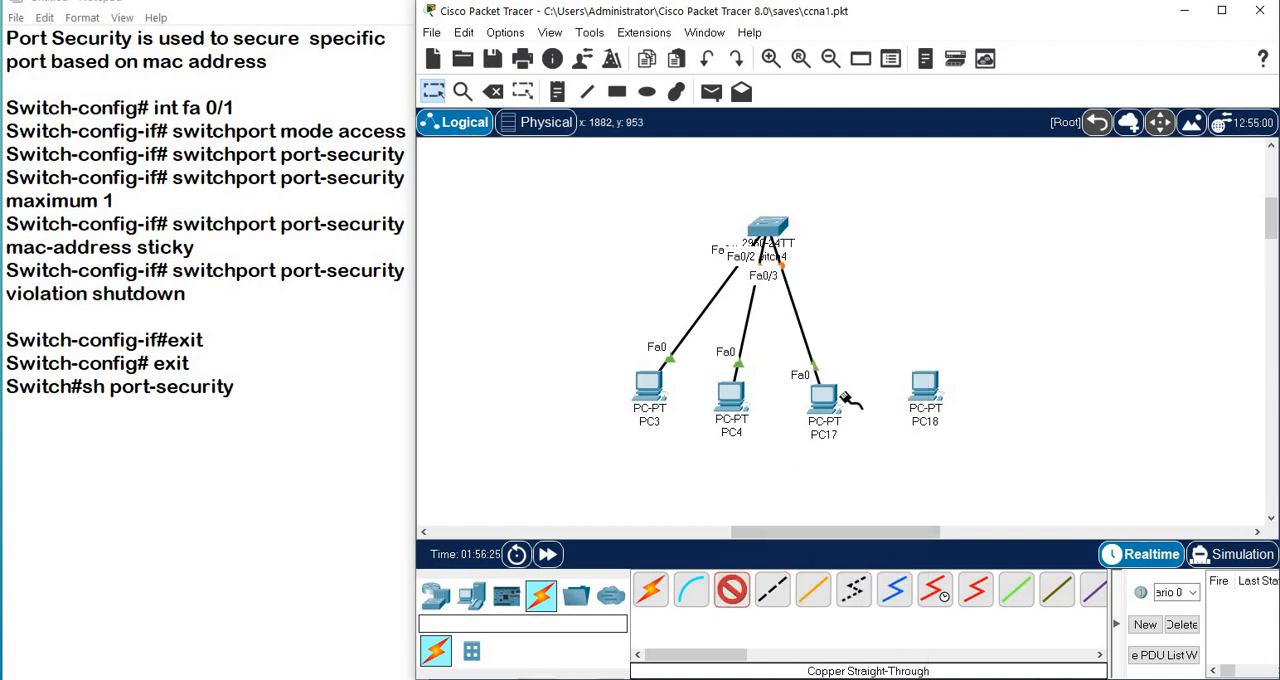
pyautogui.click(924, 385)
pyautogui.click(958, 450)
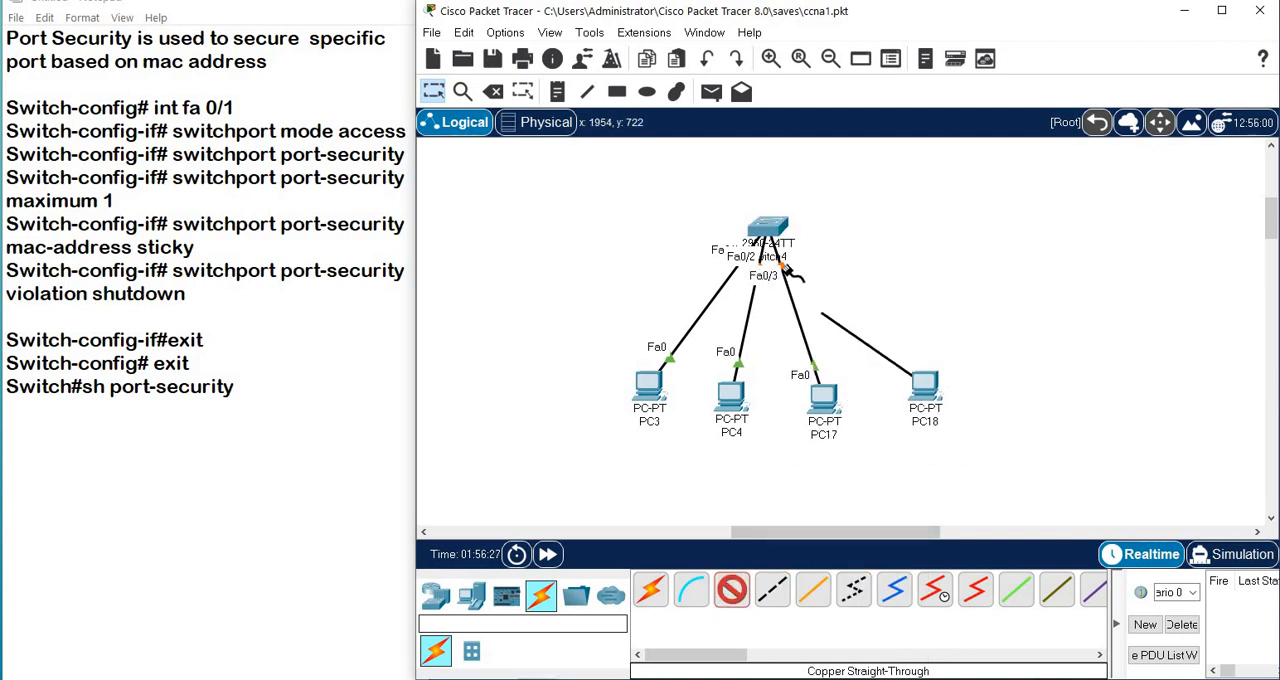
pyautogui.click(771, 231)
pyautogui.click(806, 255)
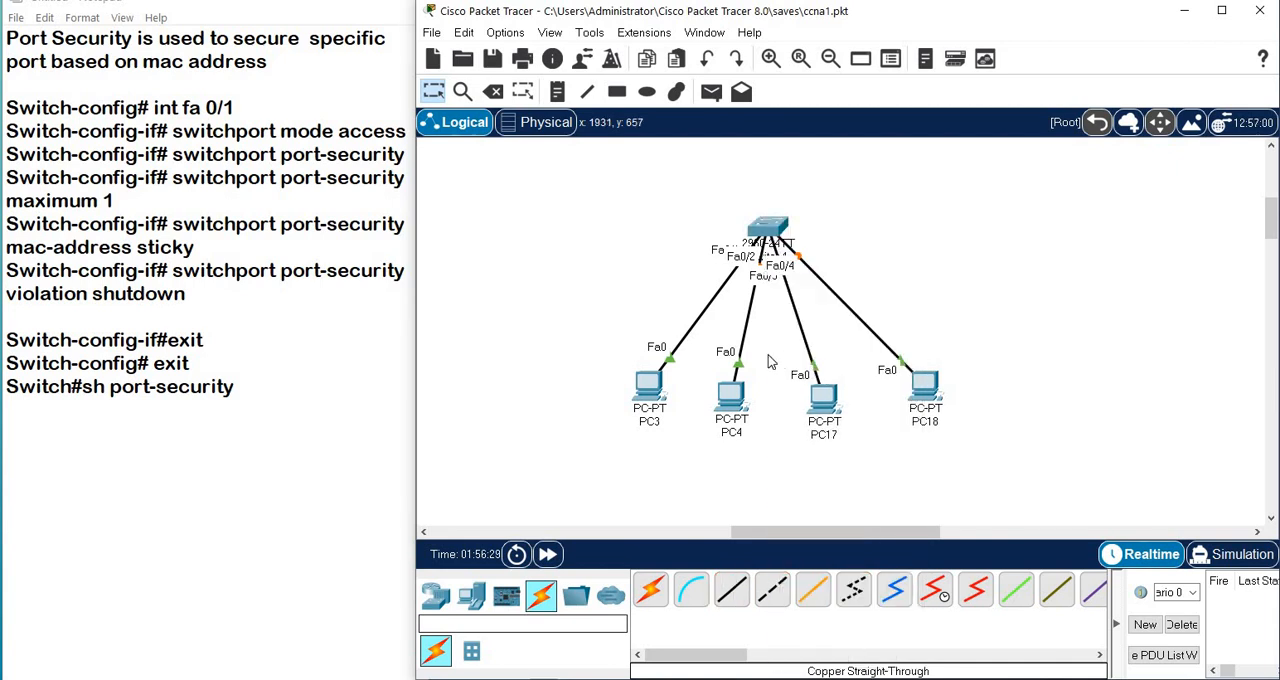
# Assign PC3 the static IPv4 address 10.0.0.1 with the default subnet mask and close its window.
pyautogui.moveTo(644, 396)
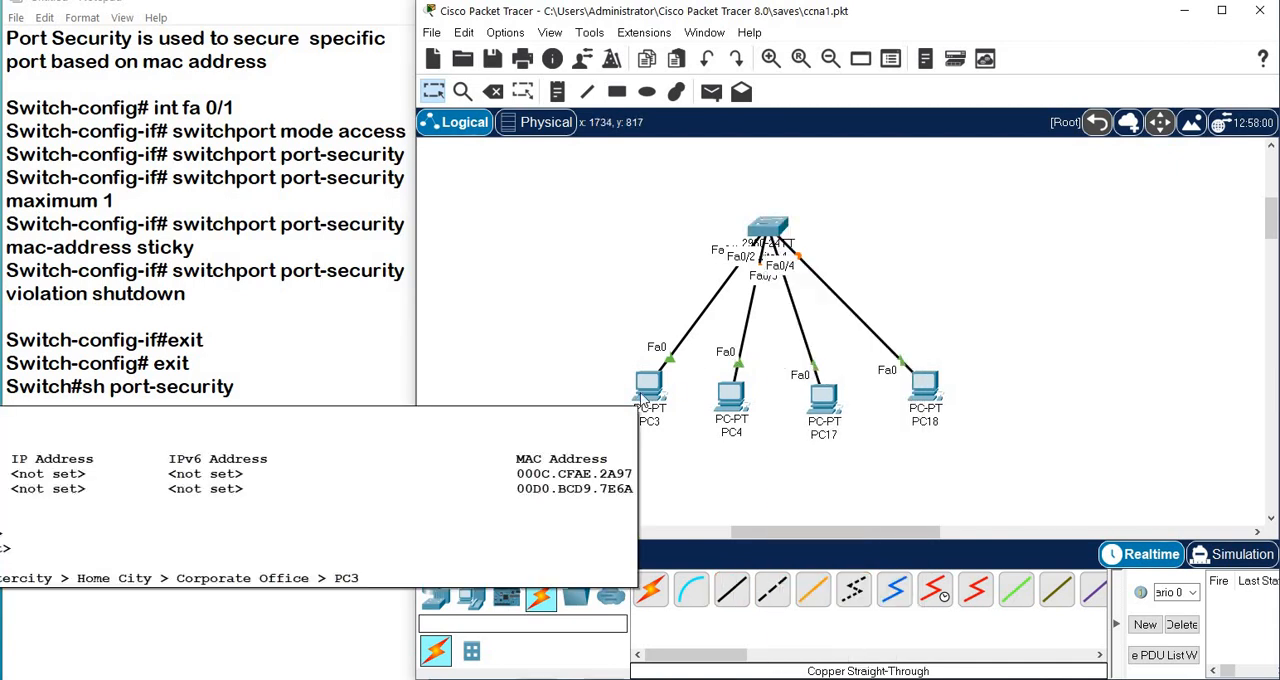
pyautogui.click(650, 382)
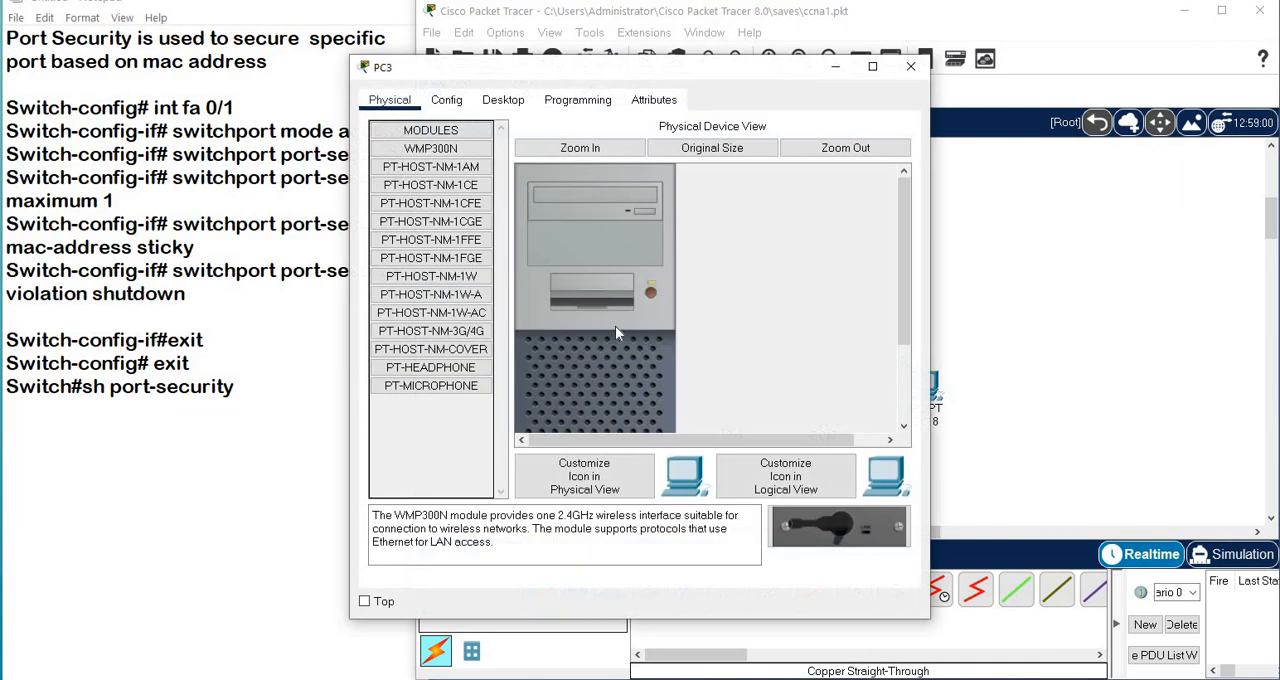
pyautogui.click(502, 100)
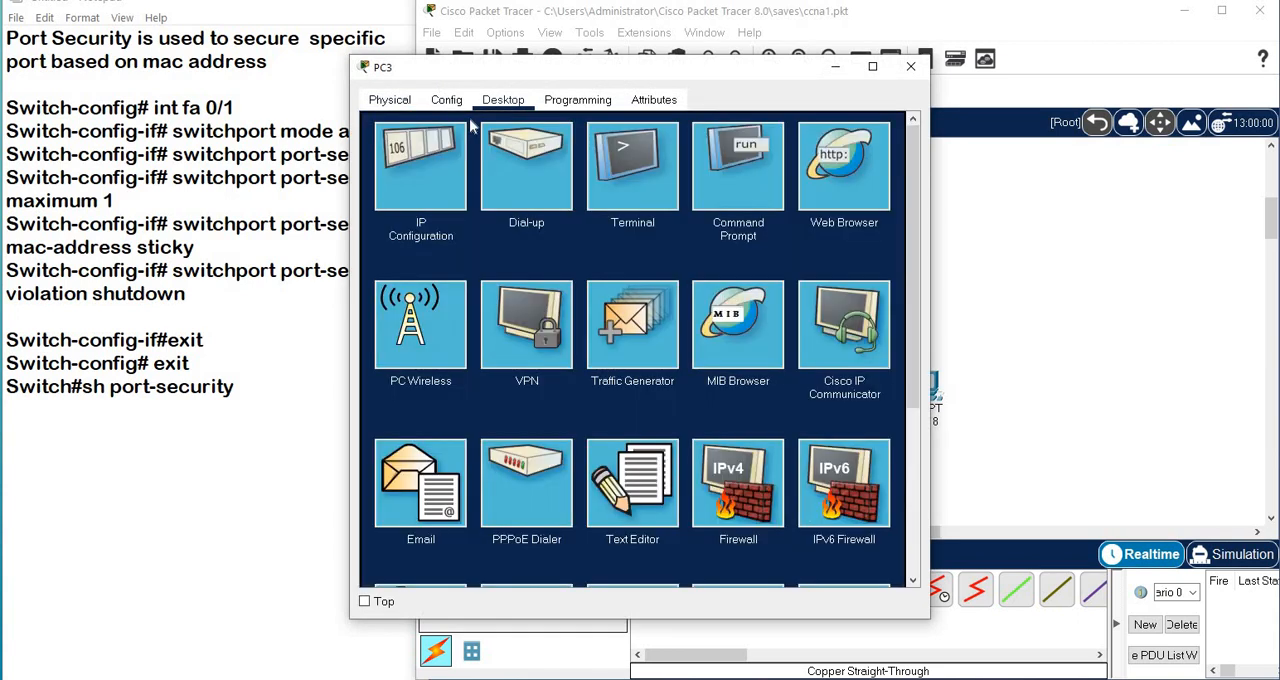
pyautogui.click(418, 190)
pyautogui.click(607, 222)
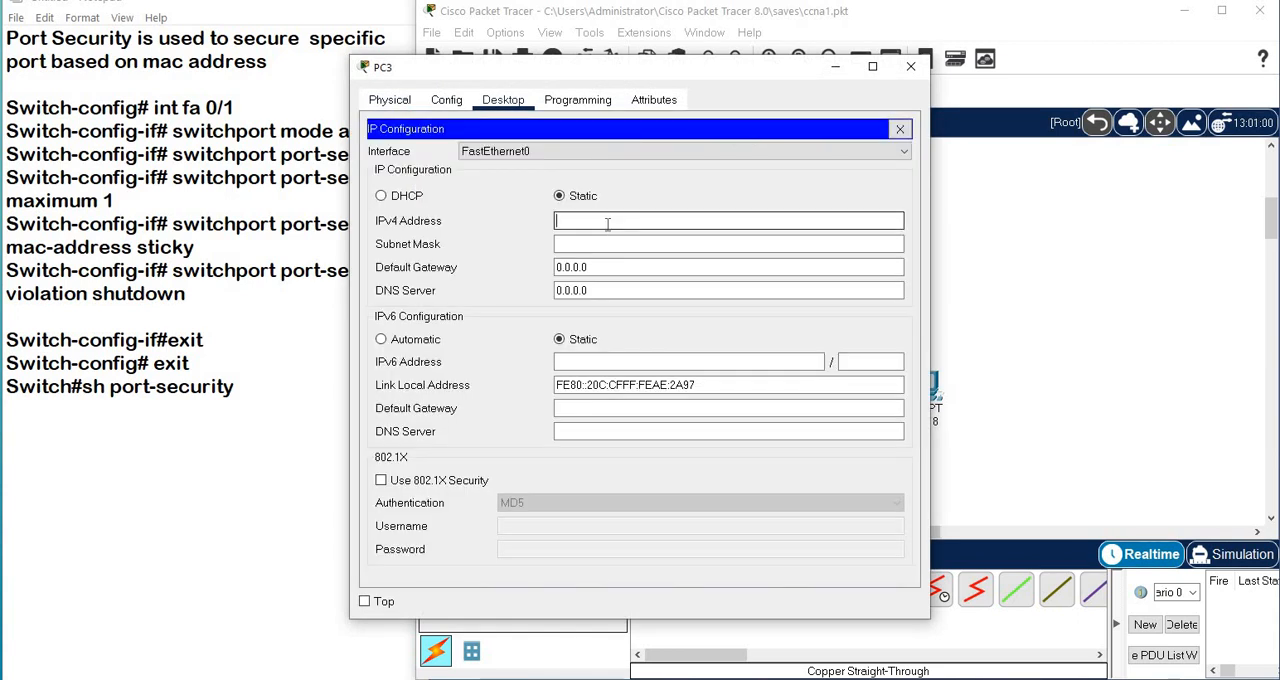
pyautogui.write('10.0.0.1')
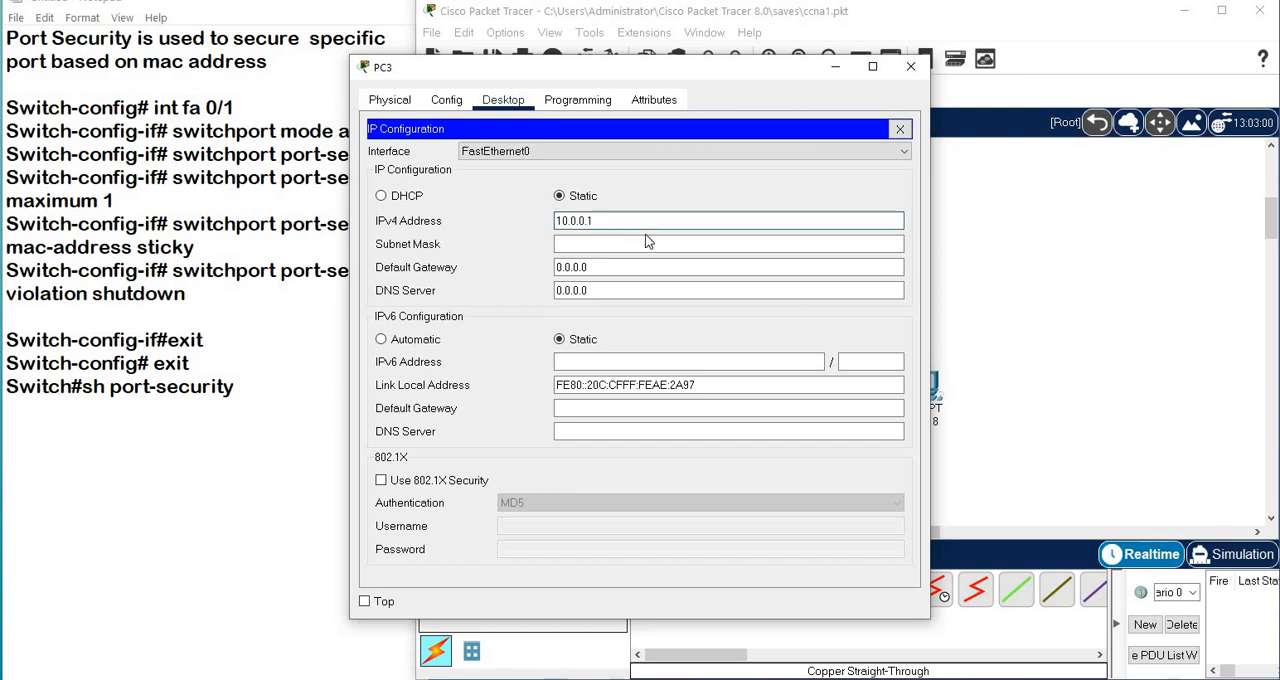
pyautogui.click(647, 240)
pyautogui.click(911, 67)
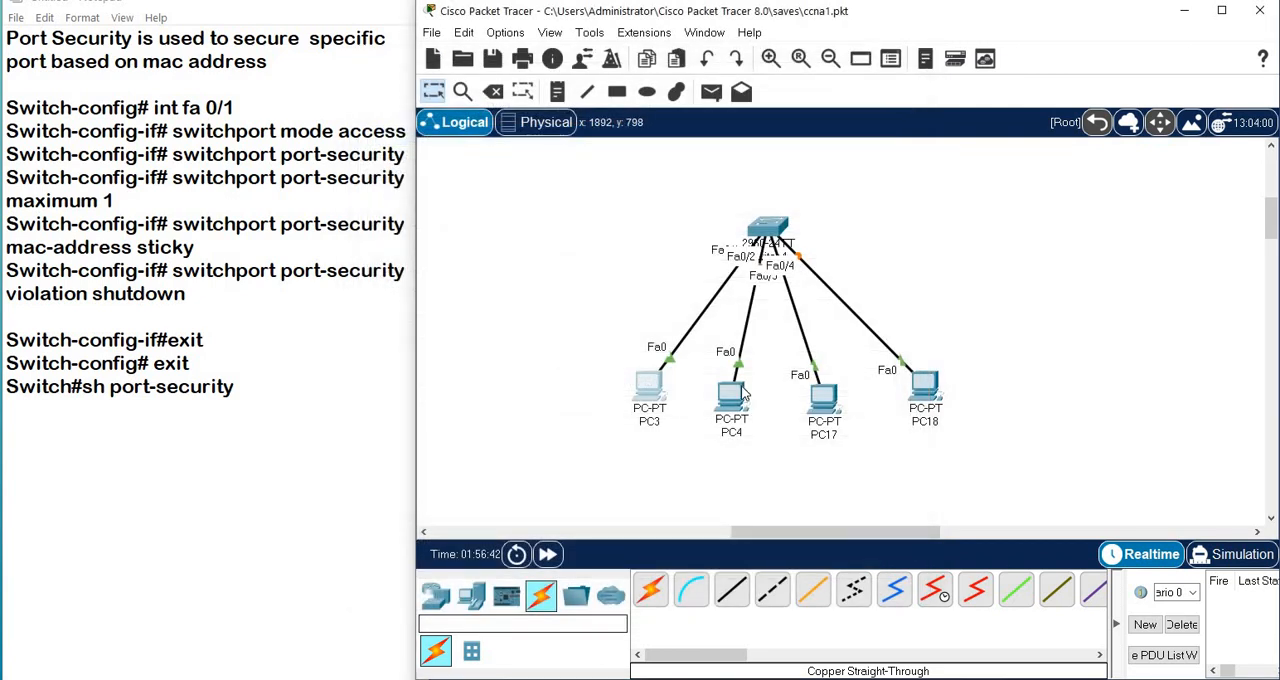
# Assign PC4 the static IPv4 address 10.0.0.2 with the default subnet mask and close its window.
pyautogui.click(738, 396)
pyautogui.click(506, 103)
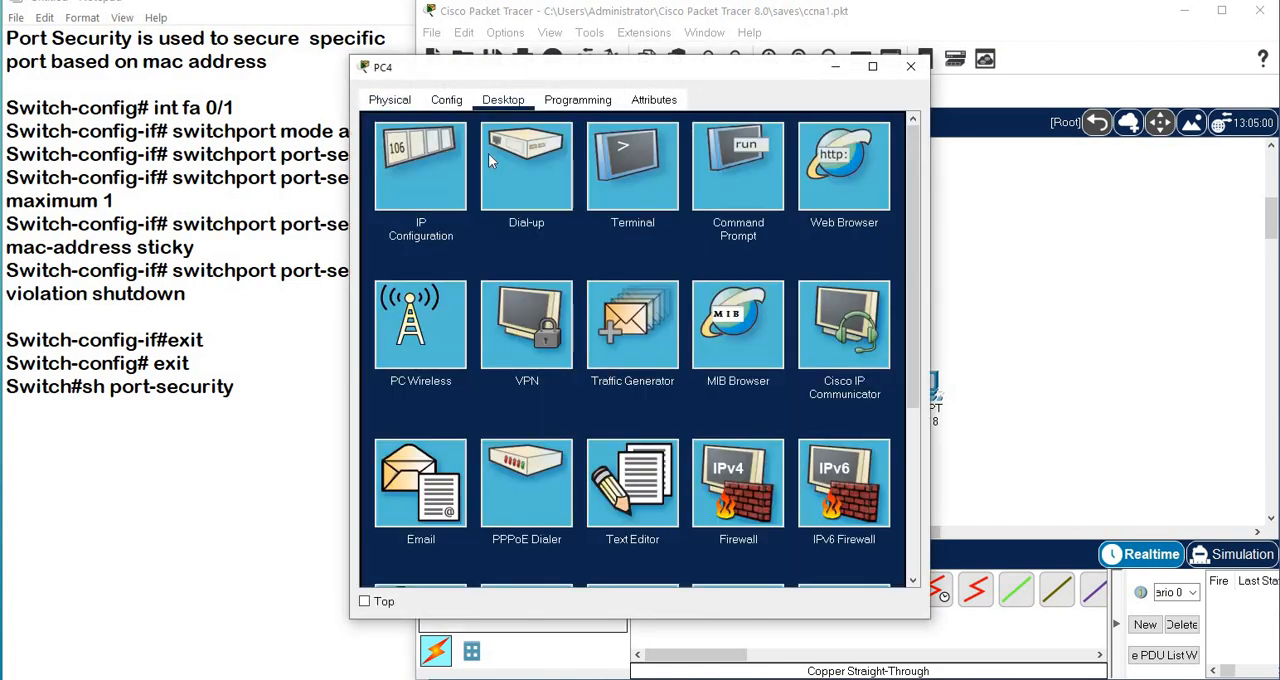
pyautogui.click(448, 176)
pyautogui.click(612, 219)
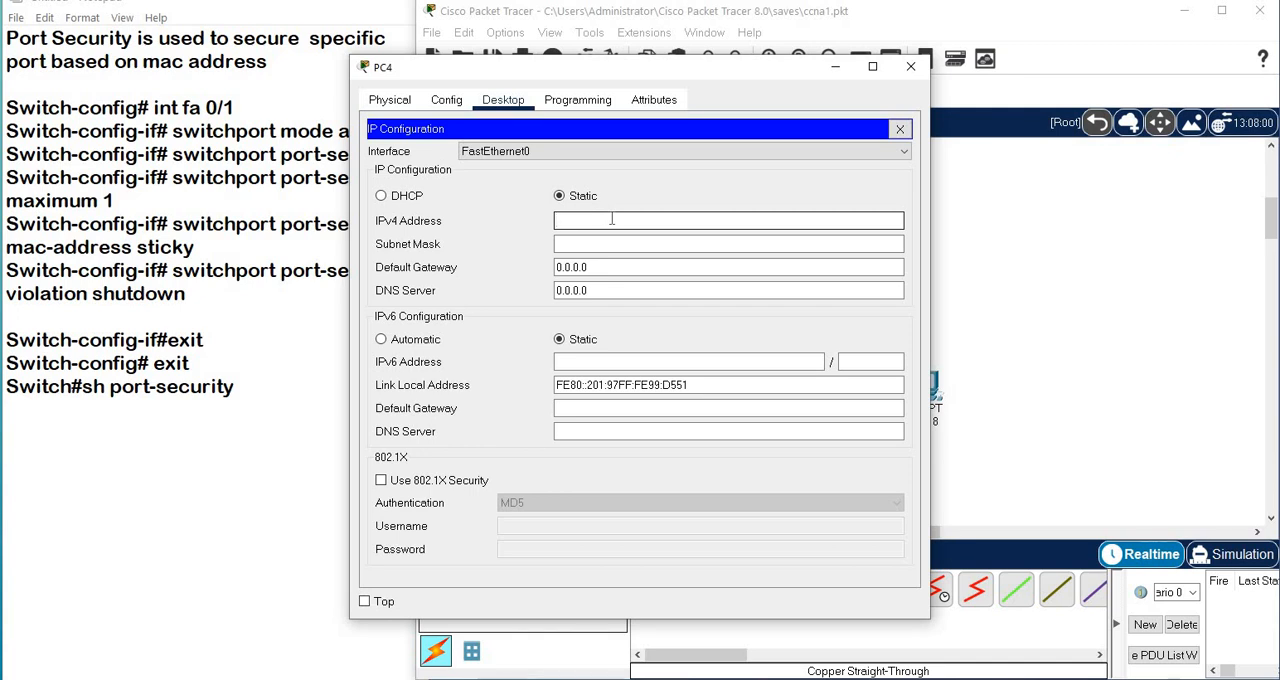
pyautogui.write('10.0.0.2')
pyautogui.press('Tab')
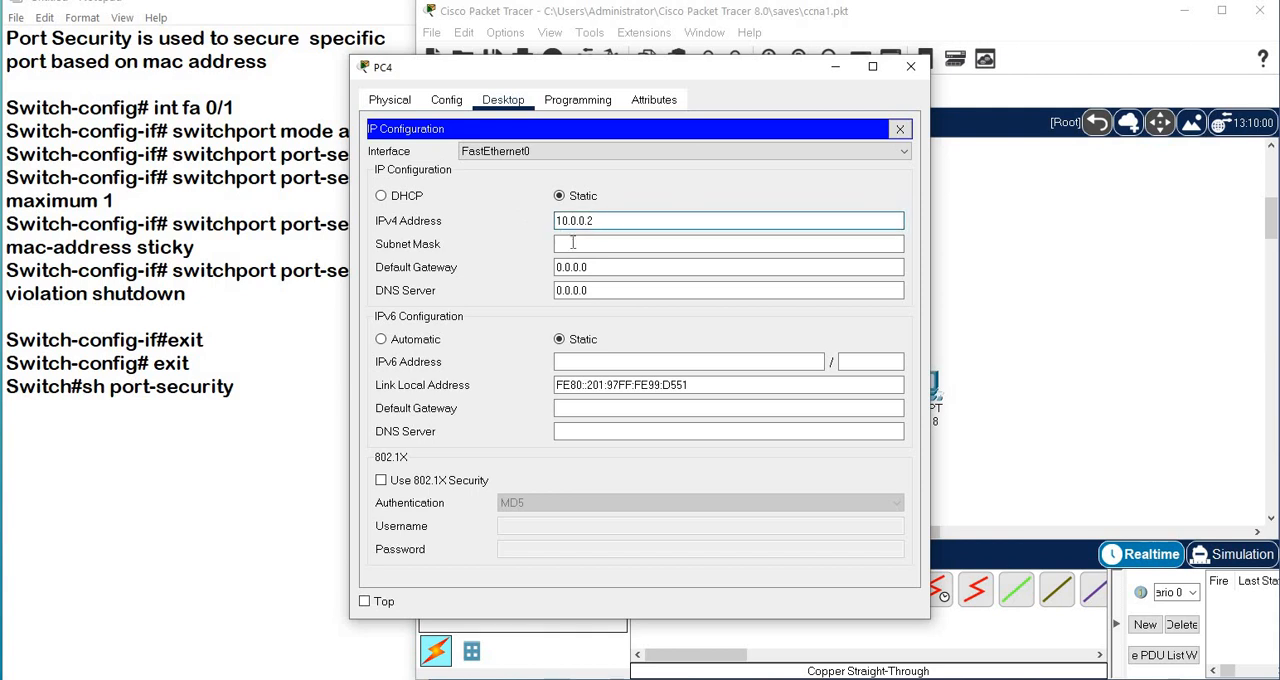
pyautogui.click(910, 66)
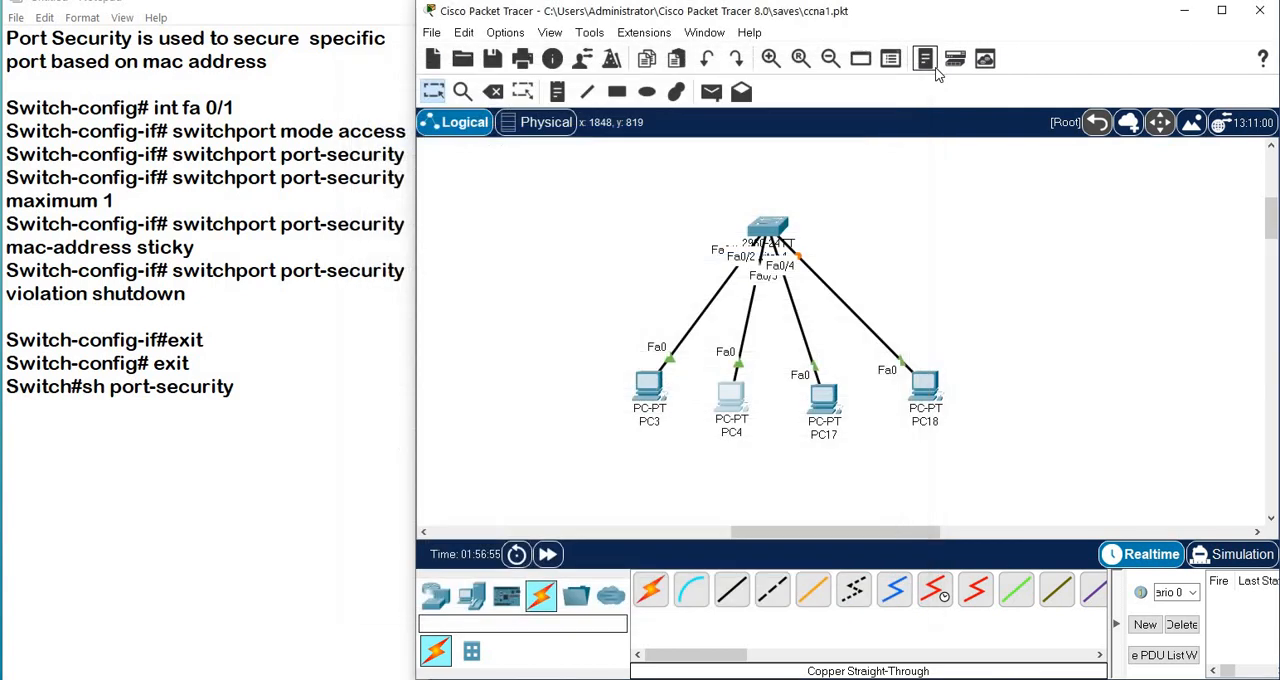
# Assign PC17 the static IPv4 address 10.0.0.3 with subnet mask 255.0.0.0 and close its window.
pyautogui.click(826, 410)
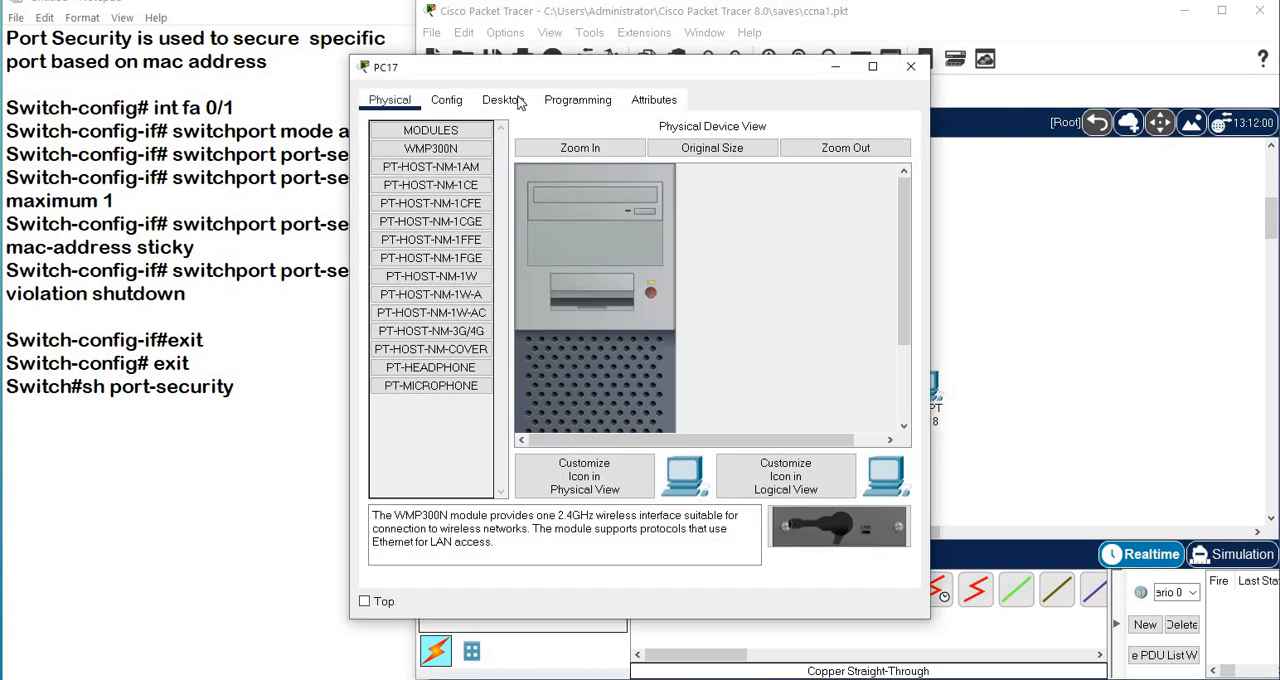
pyautogui.click(503, 99)
pyautogui.click(423, 172)
pyautogui.click(623, 216)
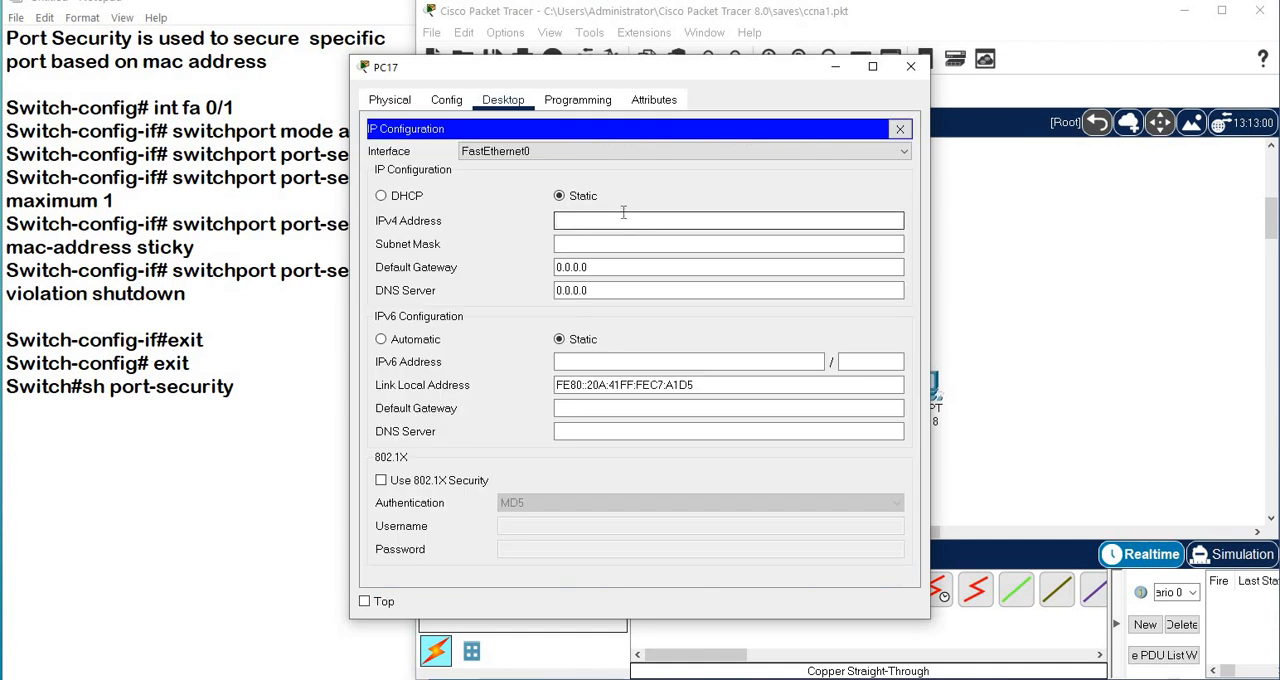
pyautogui.write('10.0.0.3')
pyautogui.click(614, 242)
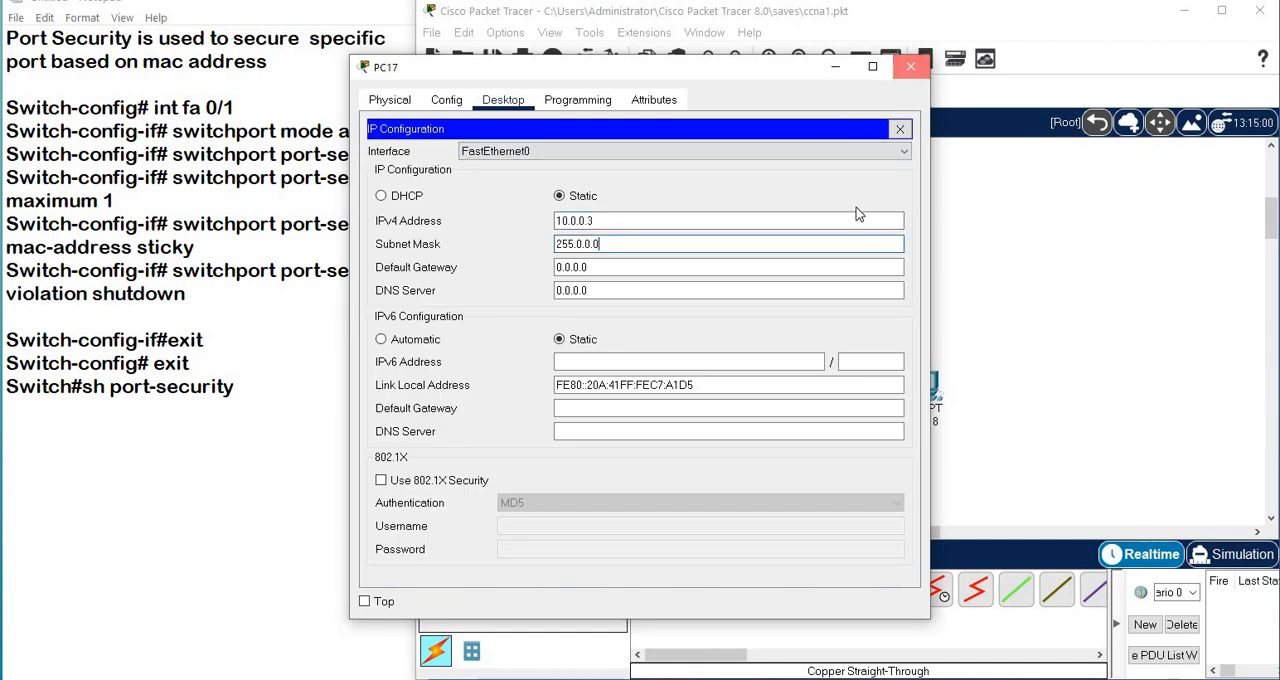
pyautogui.click(910, 66)
# Assign PC18 the static IPv4 address 10.0.0.4 with the default subnet mask and close its window.
pyautogui.click(910, 380)
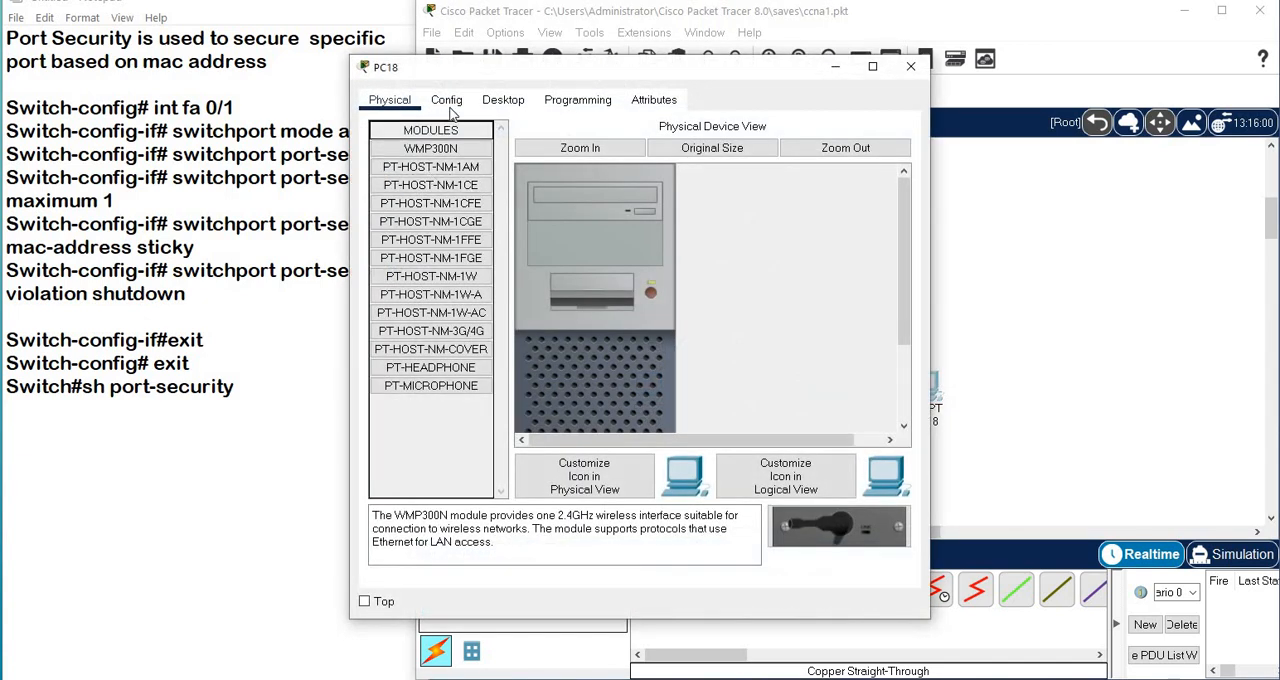
pyautogui.click(503, 100)
pyautogui.click(444, 169)
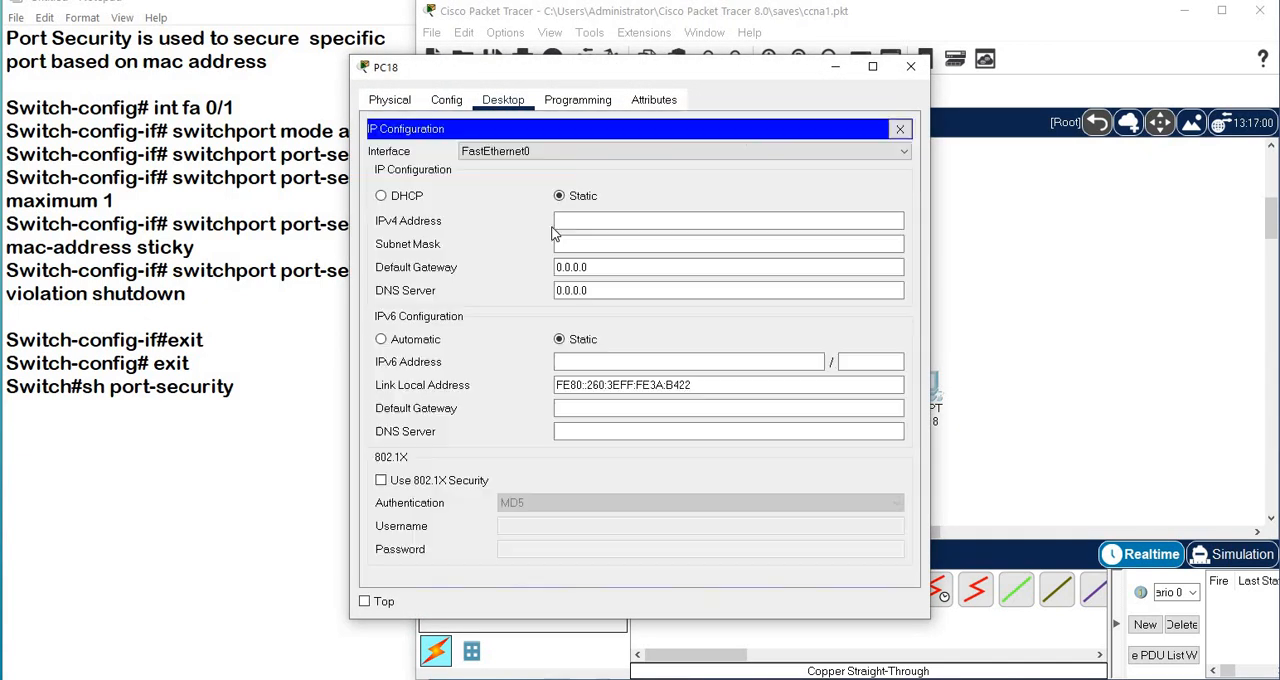
pyautogui.click(602, 220)
pyautogui.write('10.0')
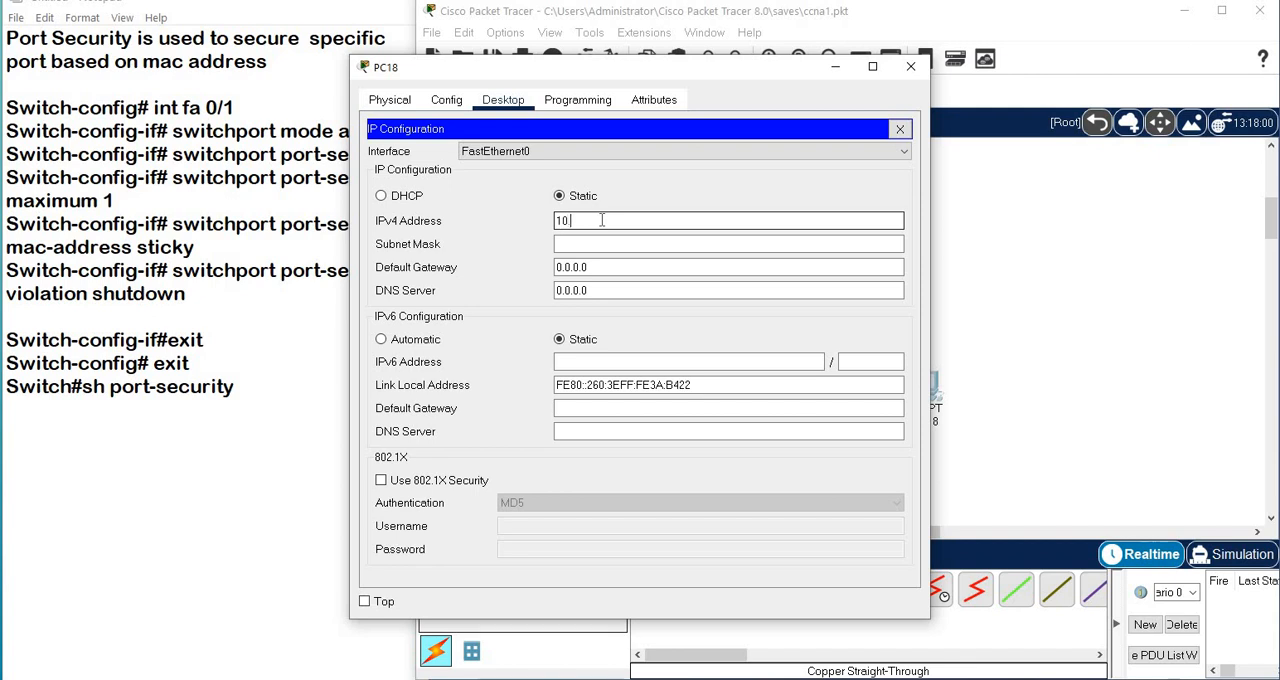
pyautogui.write('.0.4')
pyautogui.click(616, 250)
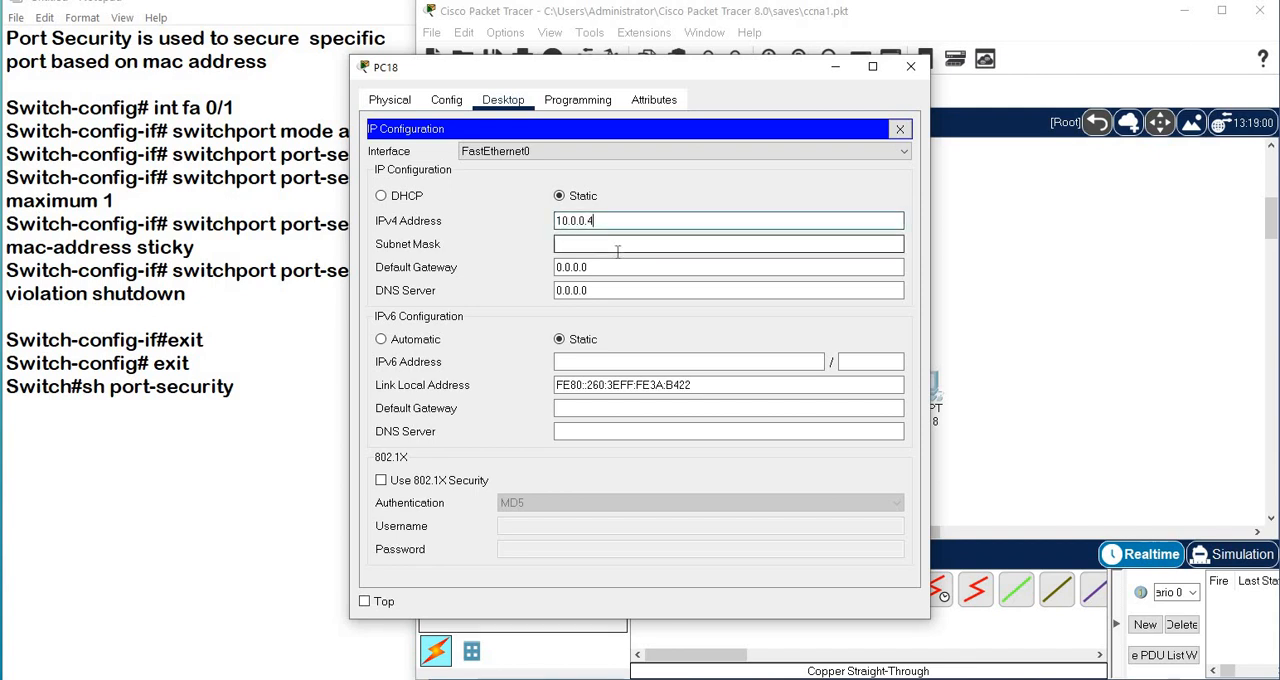
pyautogui.click(910, 67)
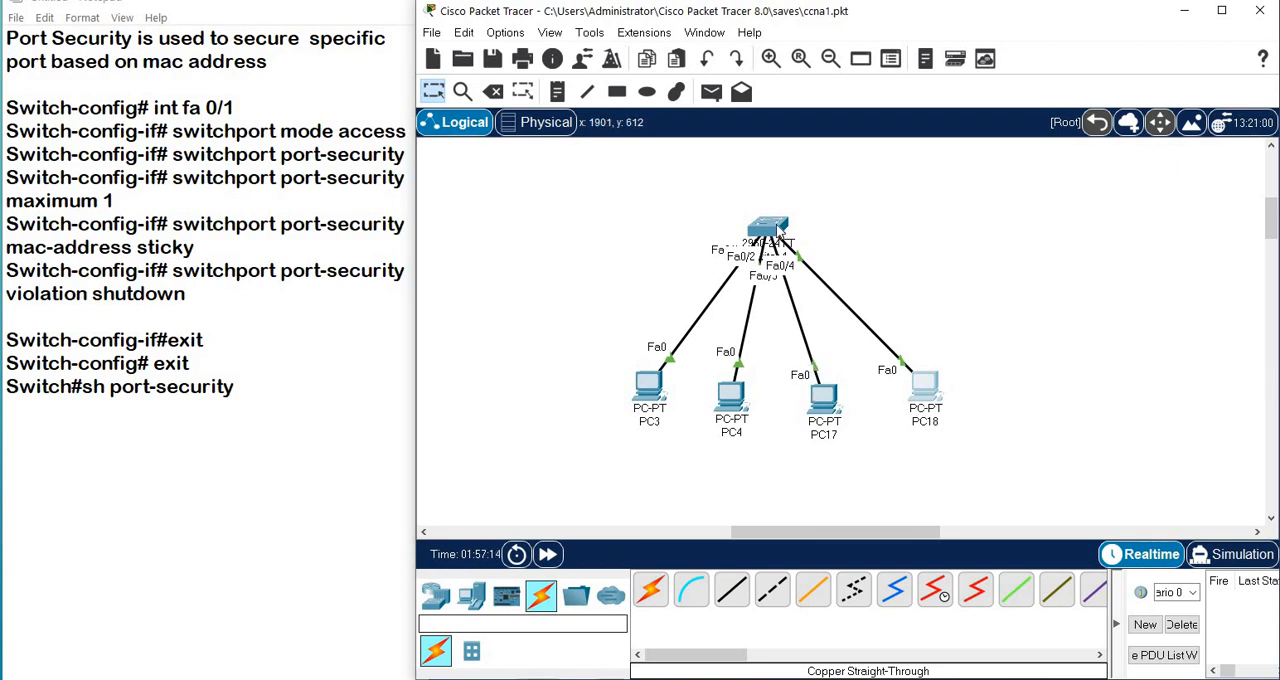
# Open the switch's command line interface and enter privileged EXEC mode with the command en.
pyautogui.click(762, 238)
pyautogui.click(490, 99)
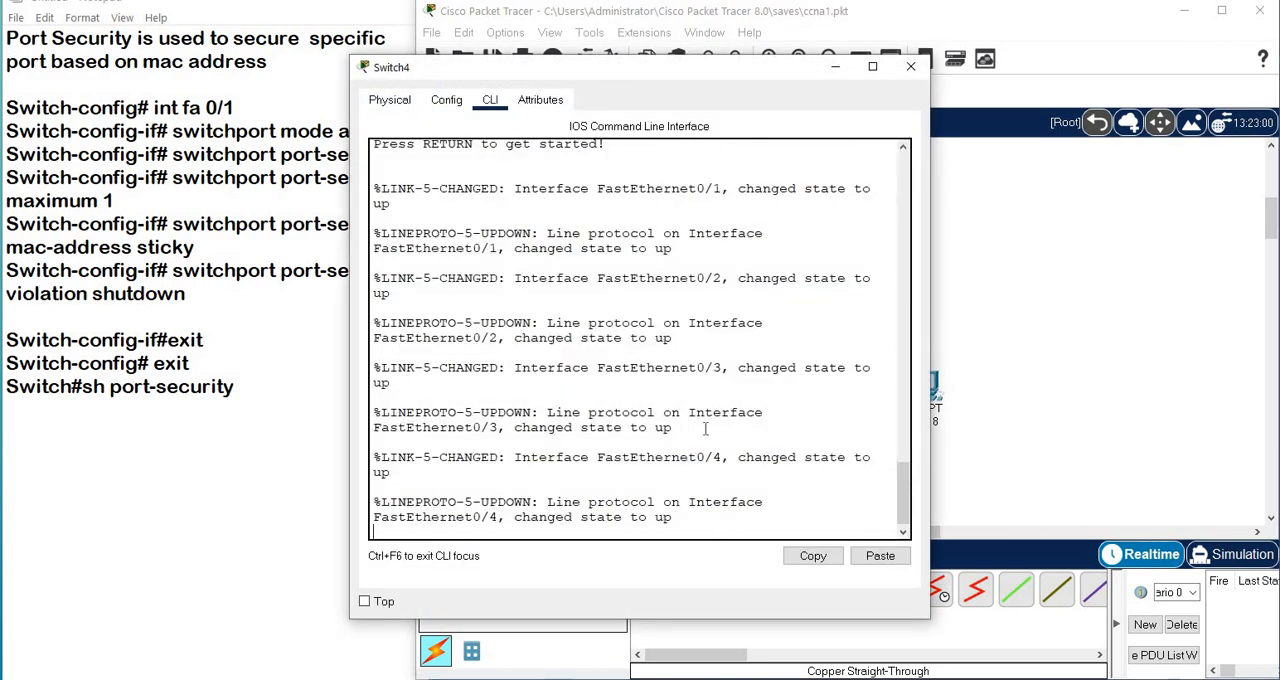
pyautogui.press('Return')
pyautogui.press('Return')
pyautogui.press('Return')
pyautogui.press('Return')
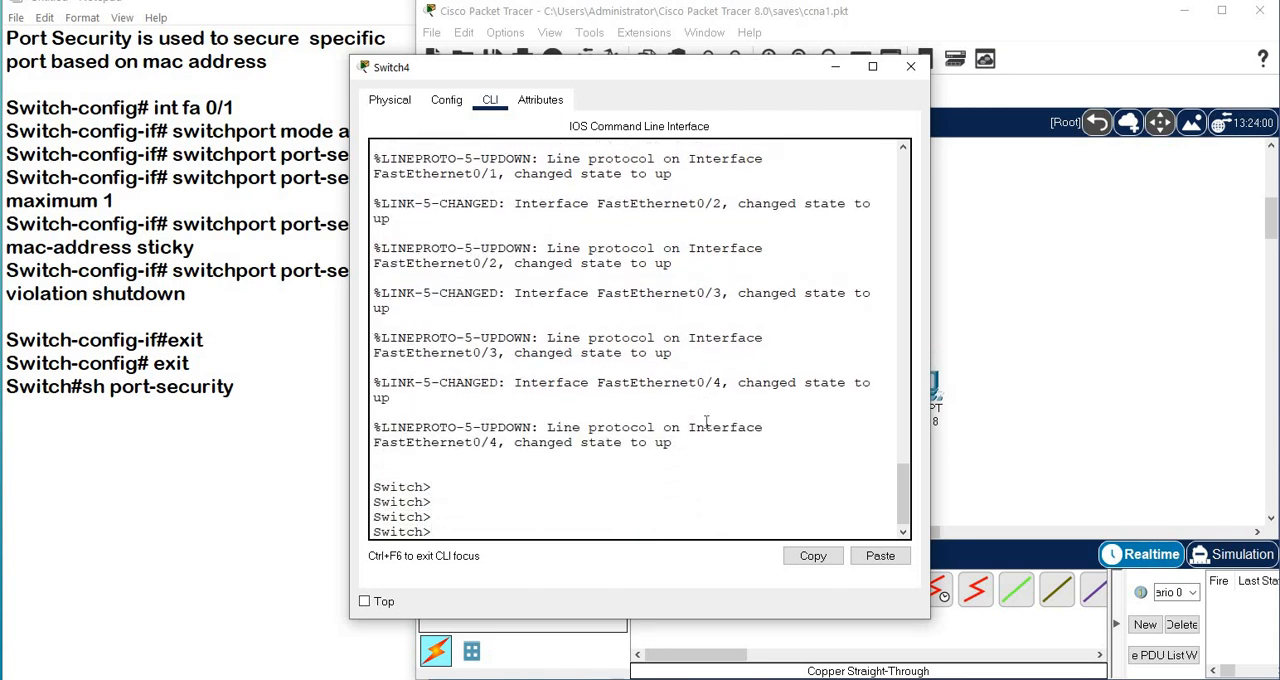
pyautogui.write('en')
pyautogui.press('Return')
pyautogui.press('Return')
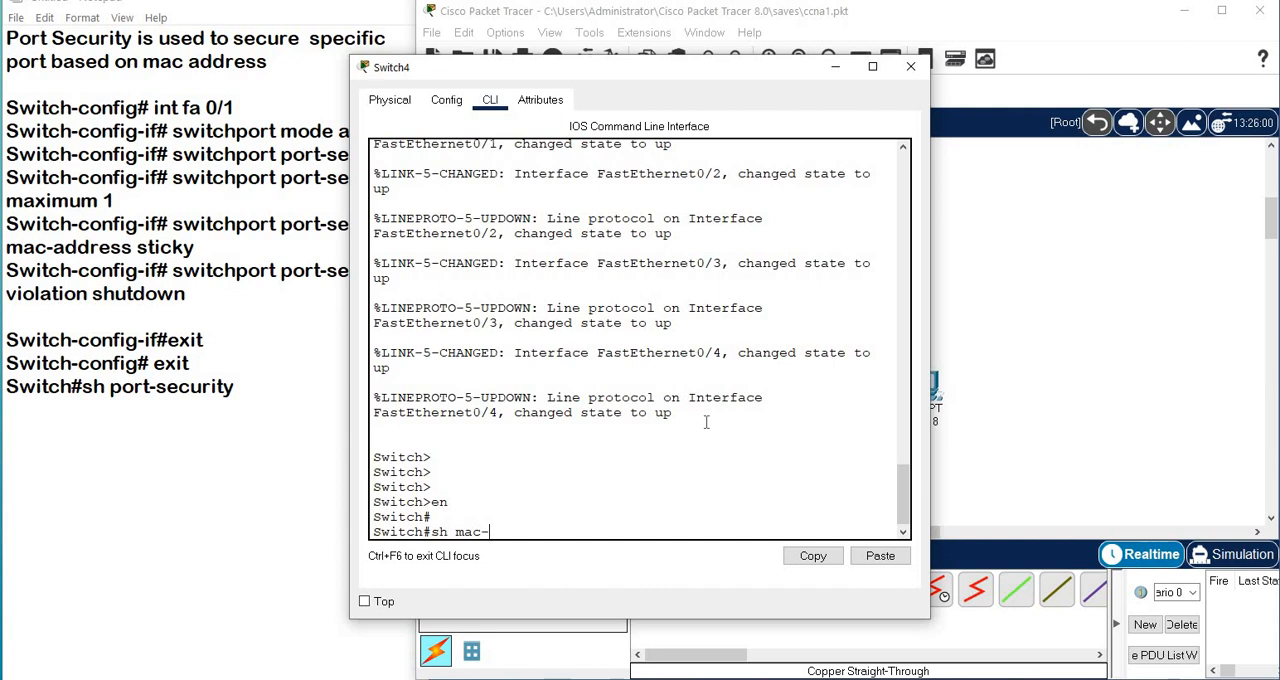
# Display the switch's MAC address table with the command sh mac-address-table.
pyautogui.write('sh mac-')
pyautogui.press('Tab')
pyautogui.press('Return')
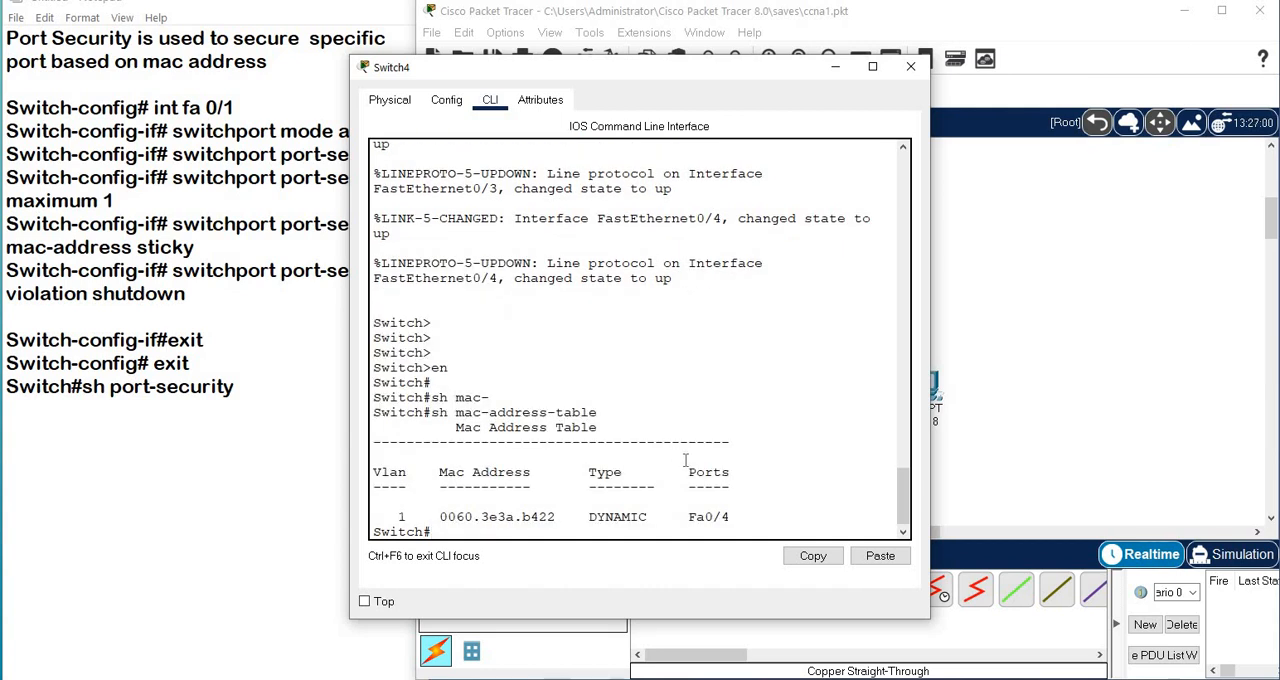
pyautogui.moveTo(699, 514); pyautogui.dragTo(589, 519)
# Open PC3's Command Prompt and ping 10.0.0.2 and 10.0.0.3.
pyautogui.click(982, 297)
pyautogui.click(641, 394)
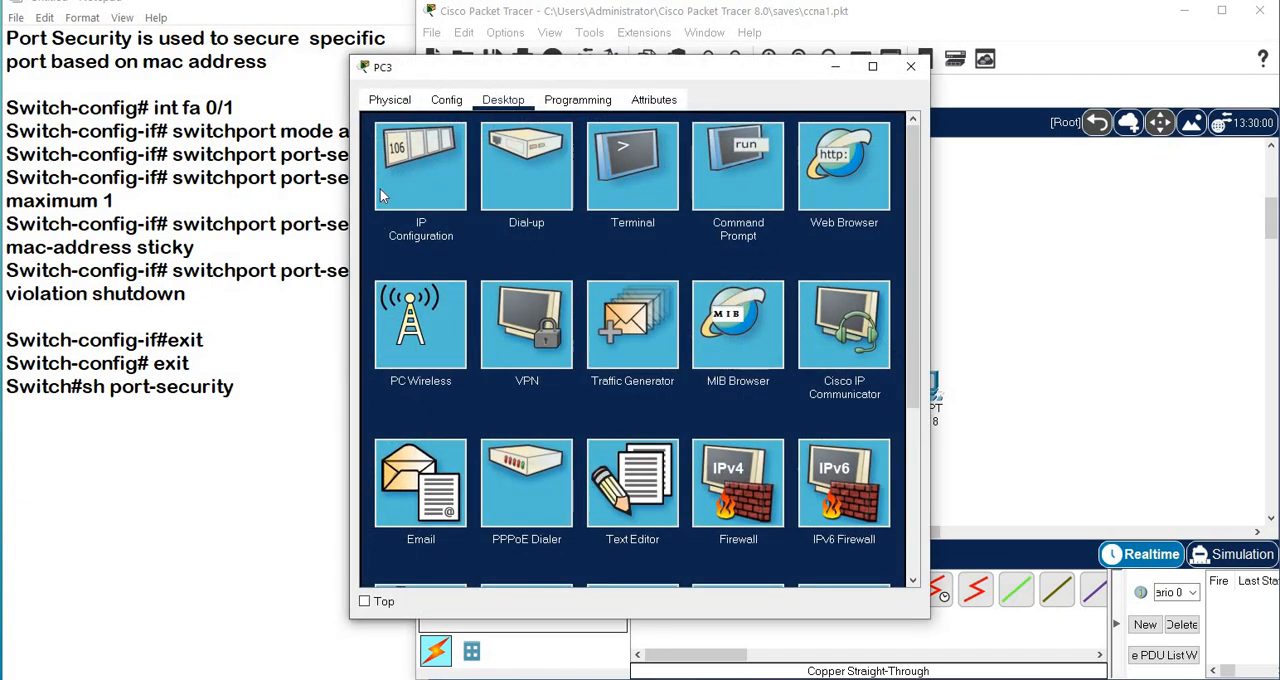
pyautogui.click(717, 172)
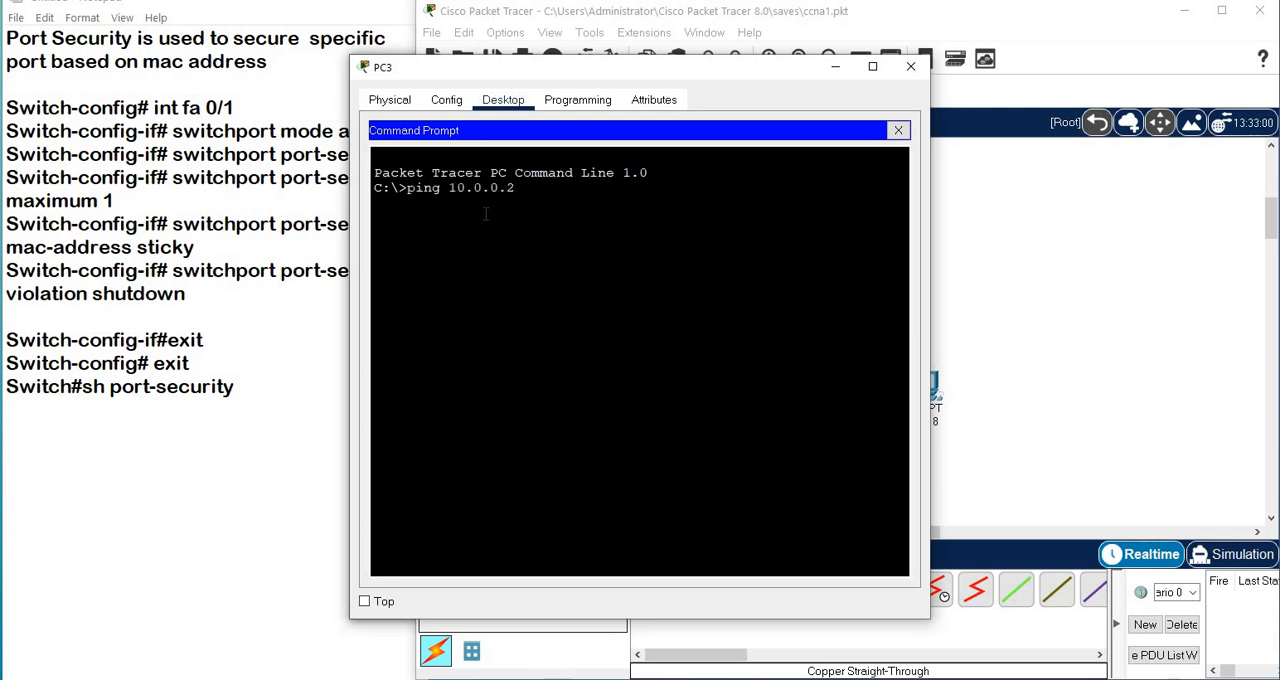
pyautogui.press('Return')
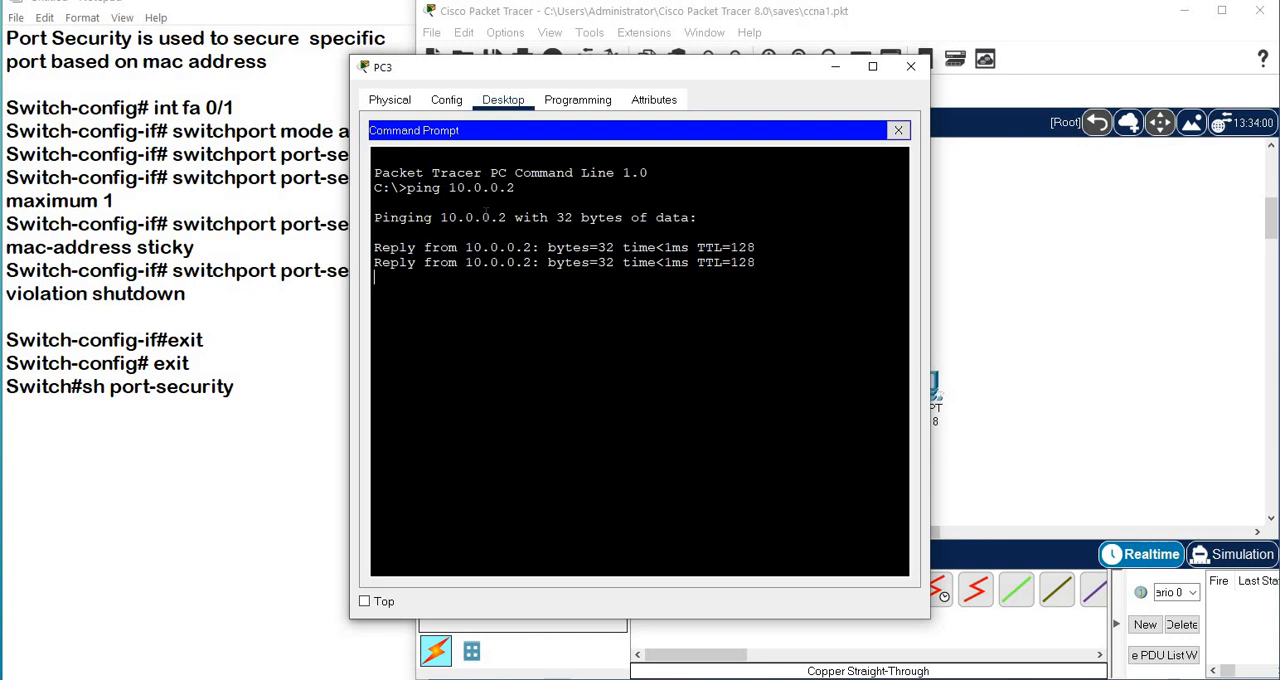
pyautogui.press('Up')
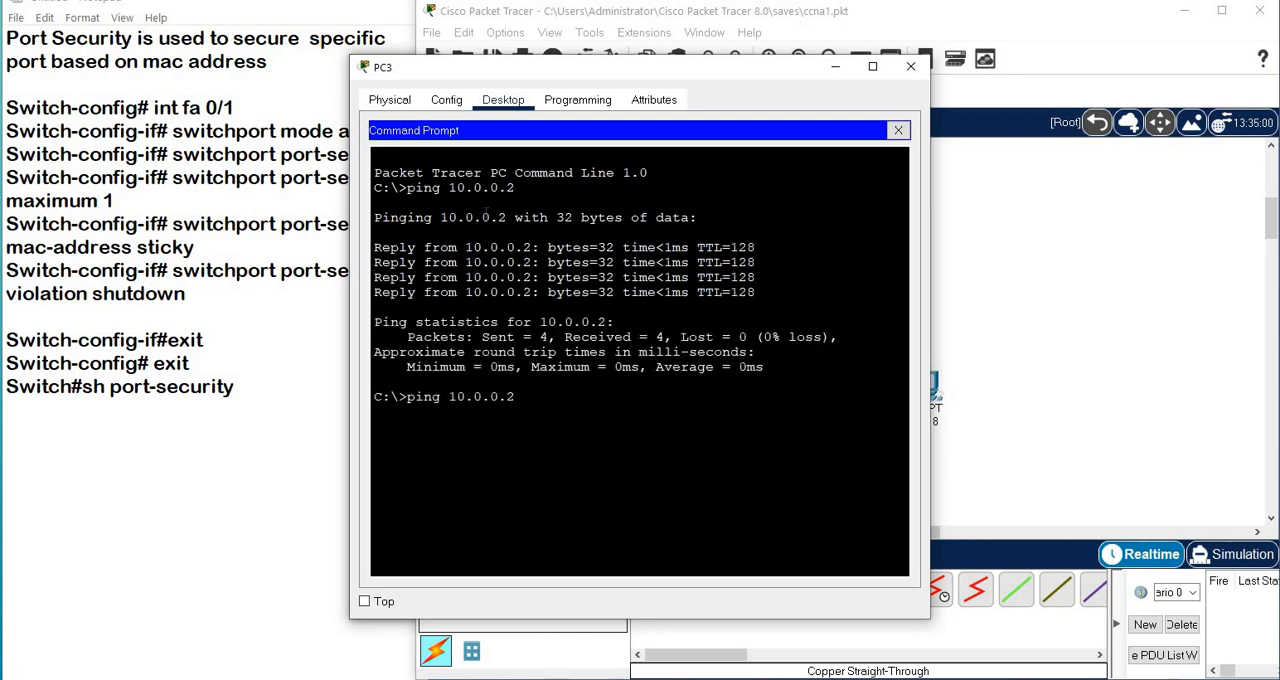
pyautogui.press('Return')
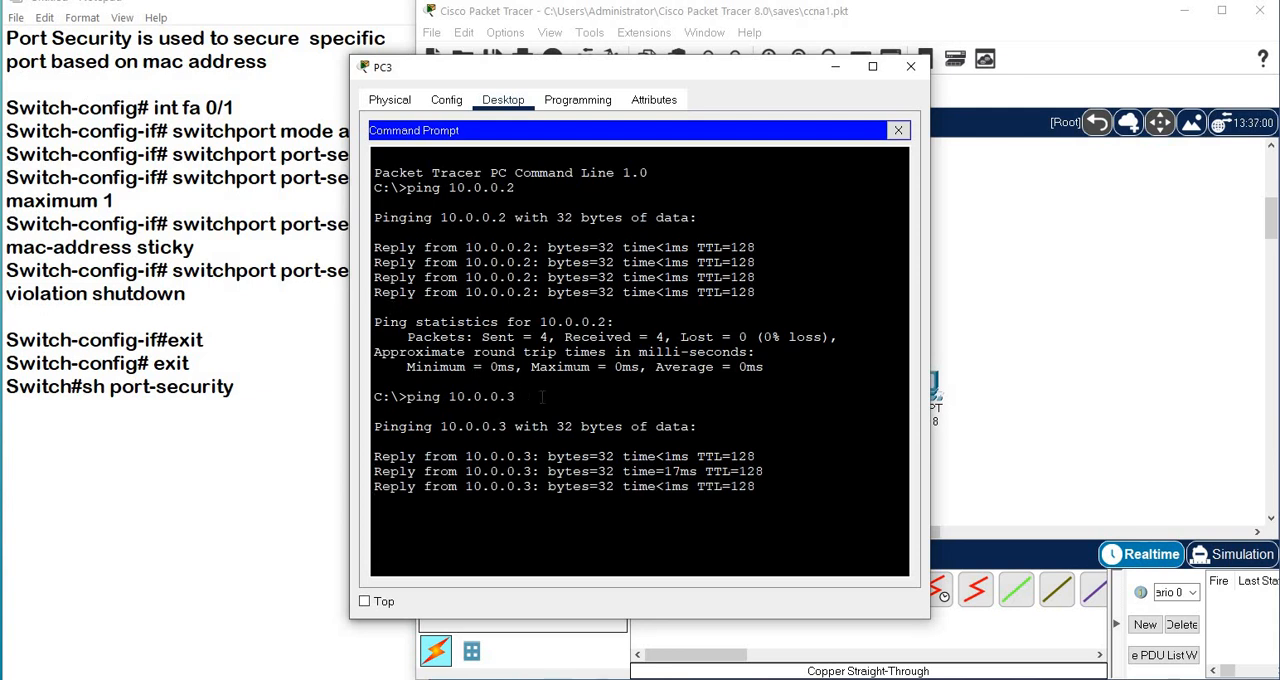
pyautogui.press('Up')
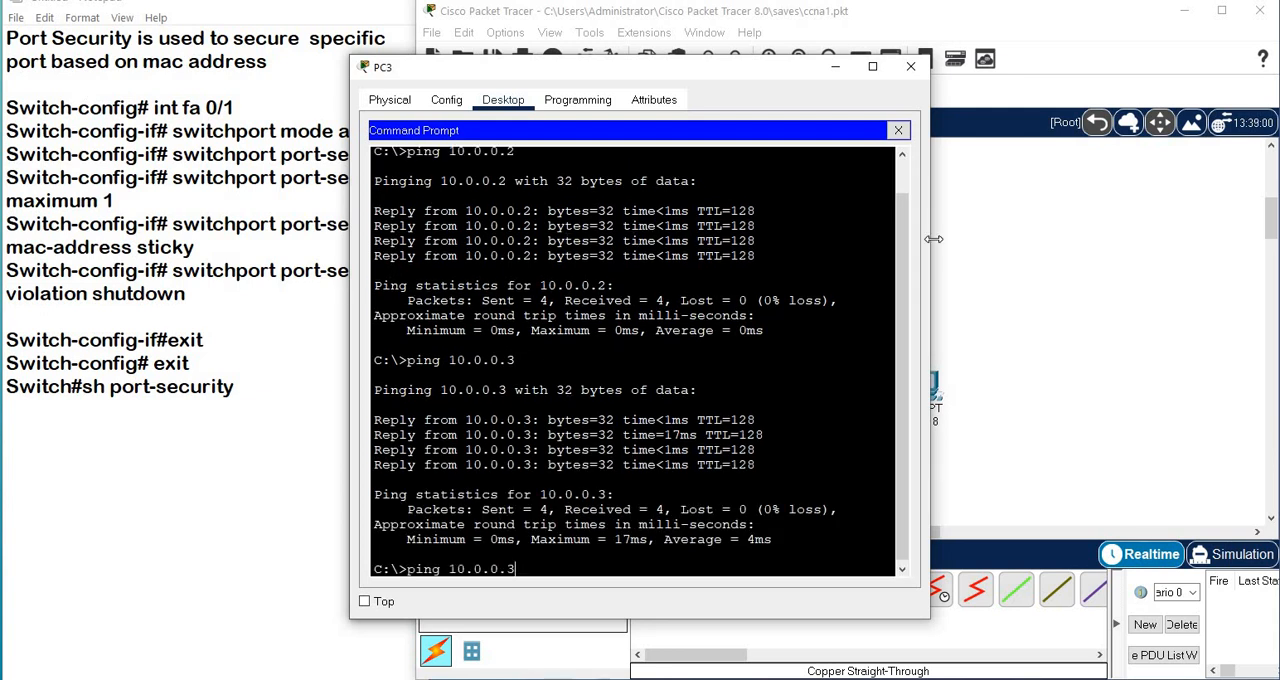
# Return to the switch's command line and list the MAC address table again.
pyautogui.click(1047, 255)
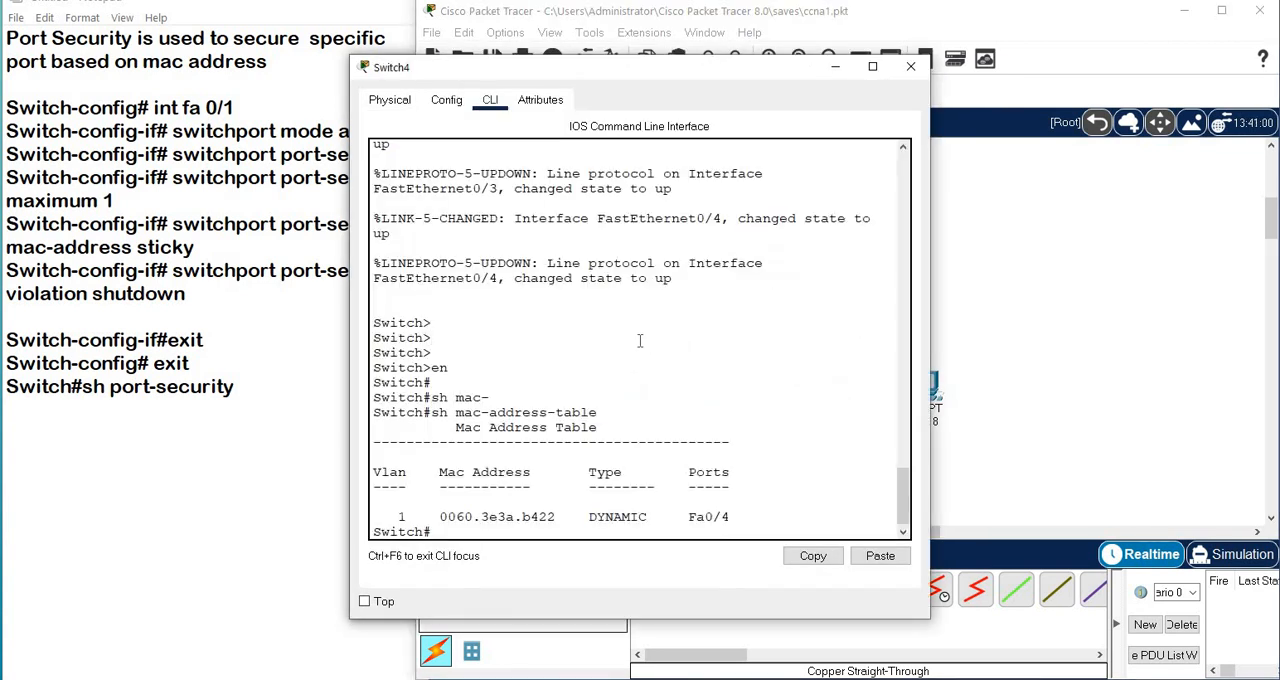
pyautogui.press('Up')
pyautogui.press('Return')
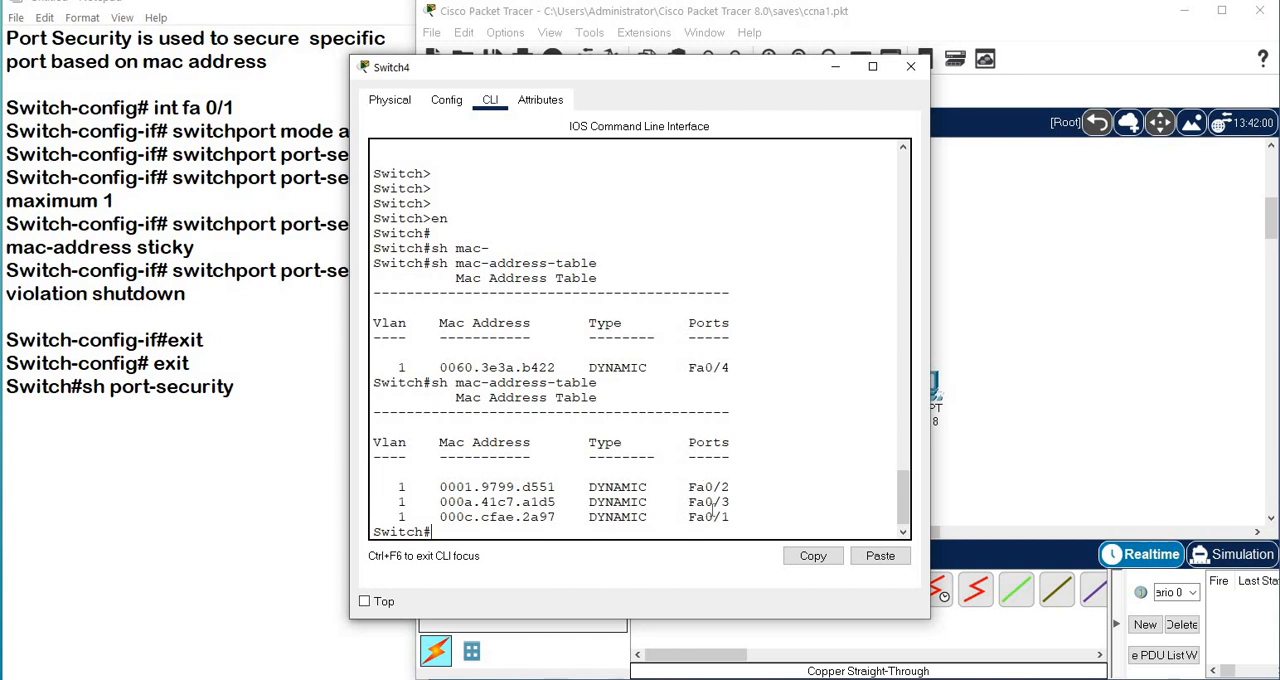
# Ping 10.0.0.4 from PC3's Command Prompt and redisplay the MAC address table on the switch.
pyautogui.click(1015, 481)
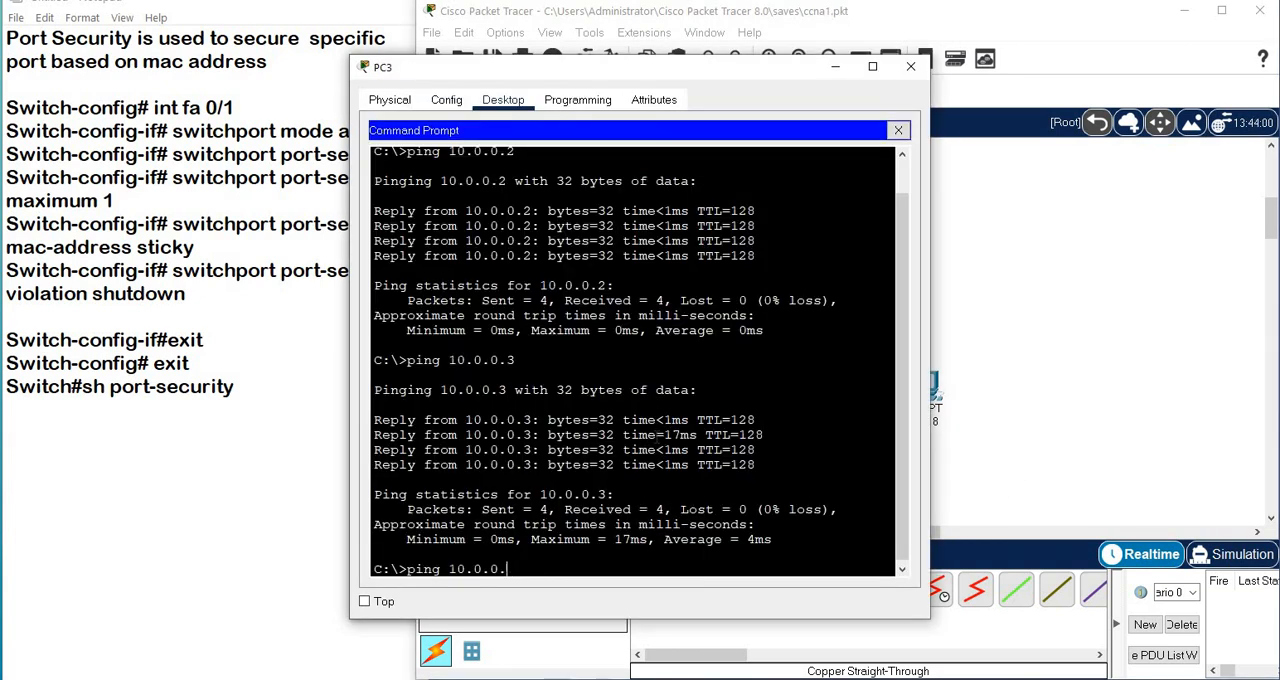
pyautogui.press('Return')
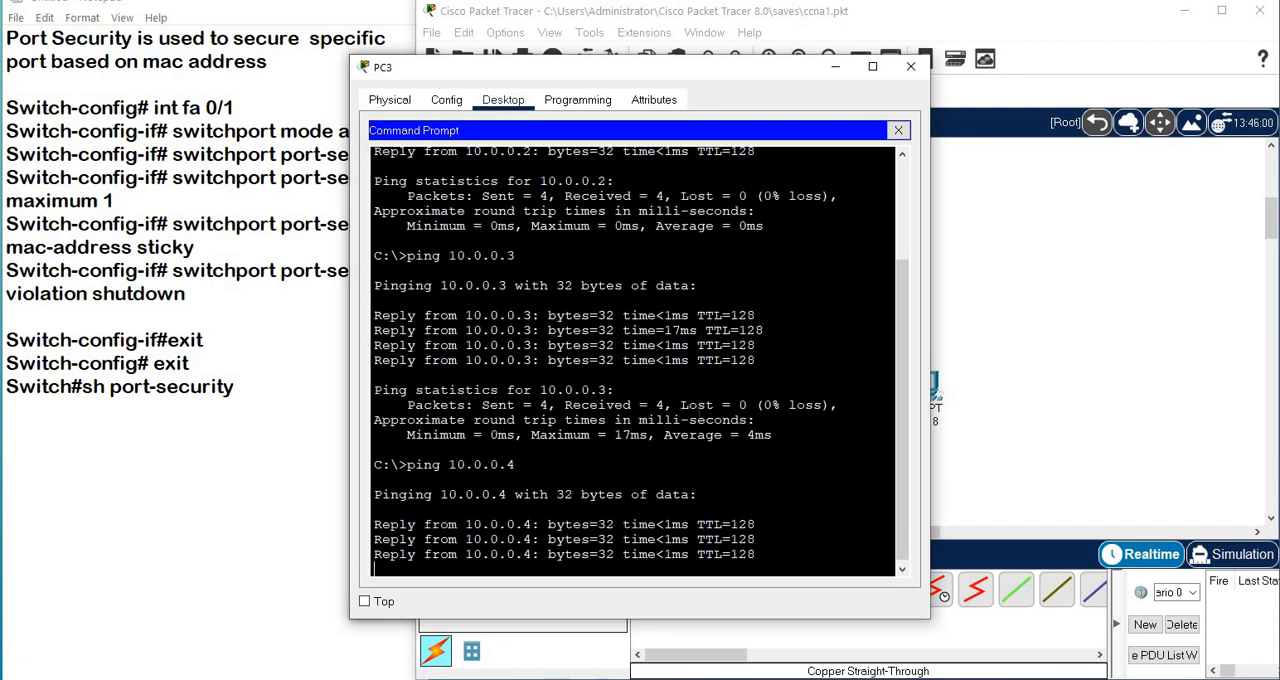
pyautogui.click(1035, 451)
pyautogui.click(771, 229)
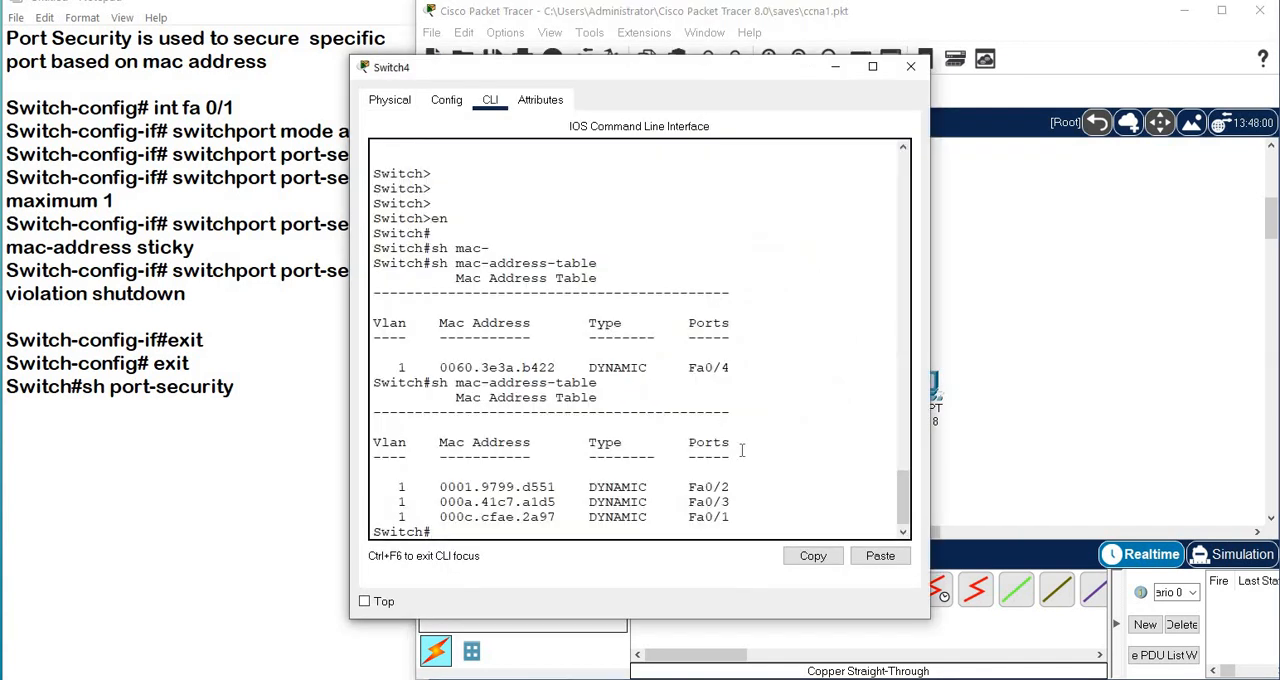
pyautogui.press('Up')
pyautogui.press('Return')
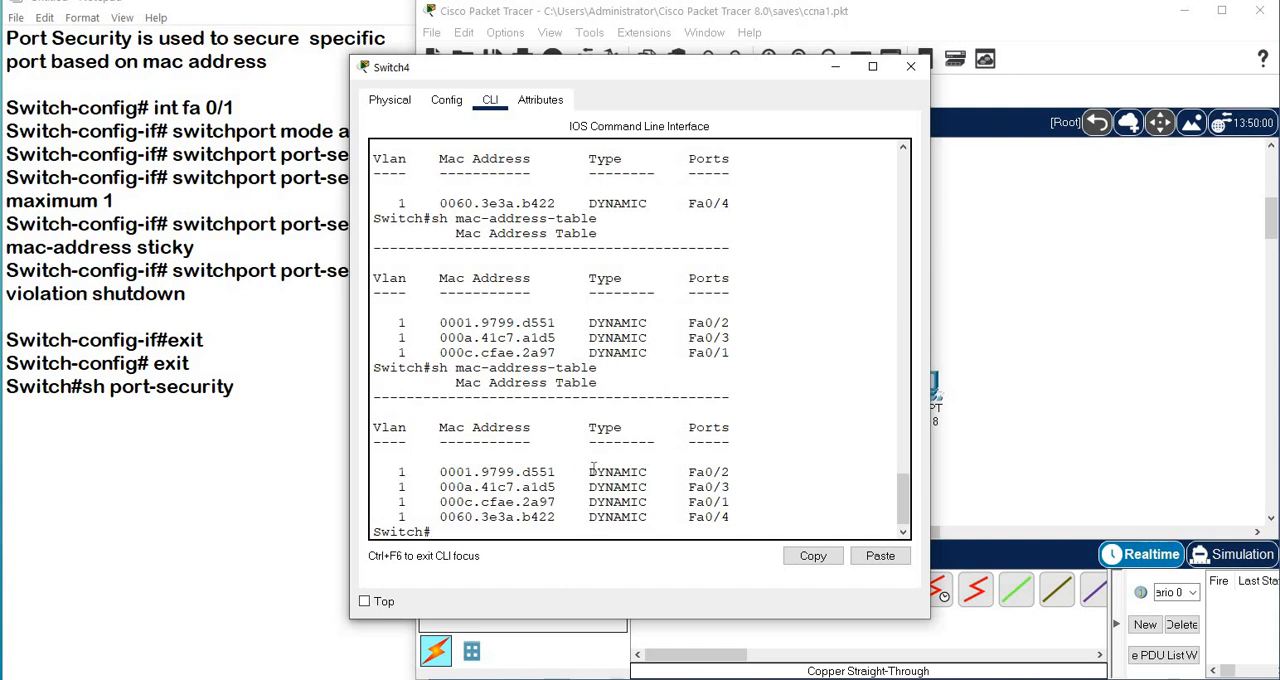
pyautogui.moveTo(582, 472); pyautogui.dragTo(718, 531)
pyautogui.click(784, 458)
# Move the switch's window off the topology and reposition PC18 up beside the switch, away from the other PCs.
pyautogui.moveTo(636, 74); pyautogui.dragTo(496, 99)
pyautogui.moveTo(361, 66); pyautogui.dragTo(308, 59)
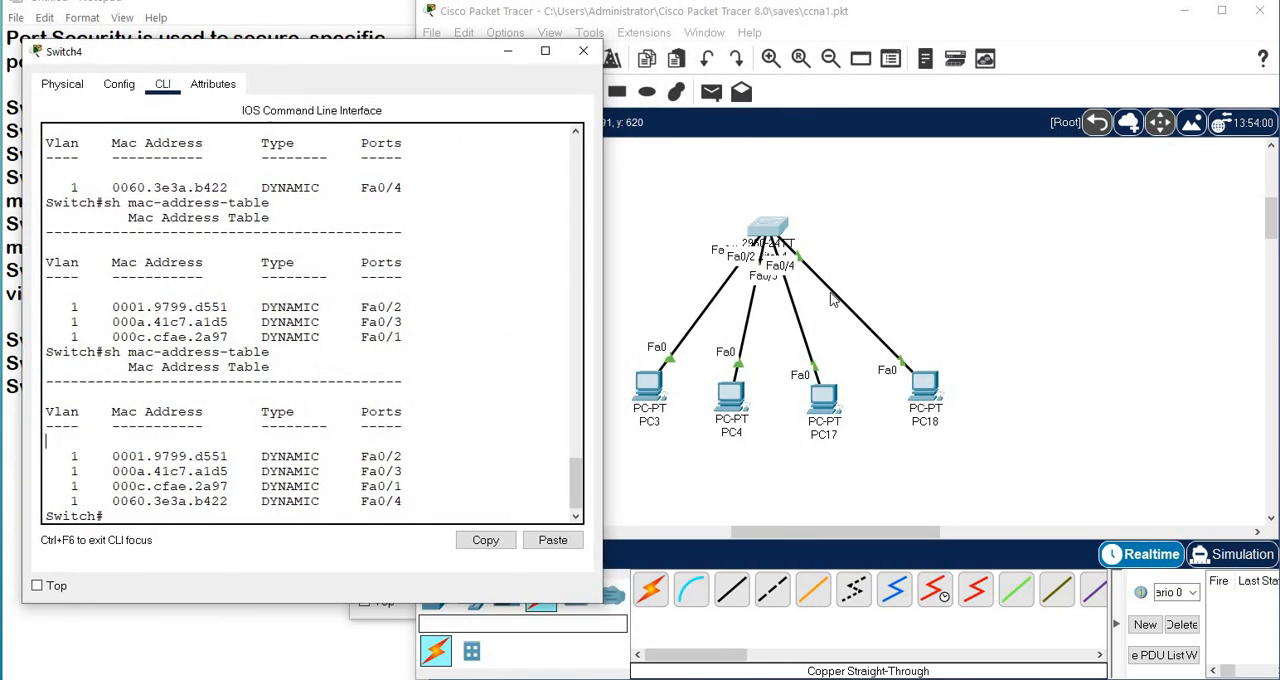
pyautogui.moveTo(924, 382); pyautogui.dragTo(1000, 242)
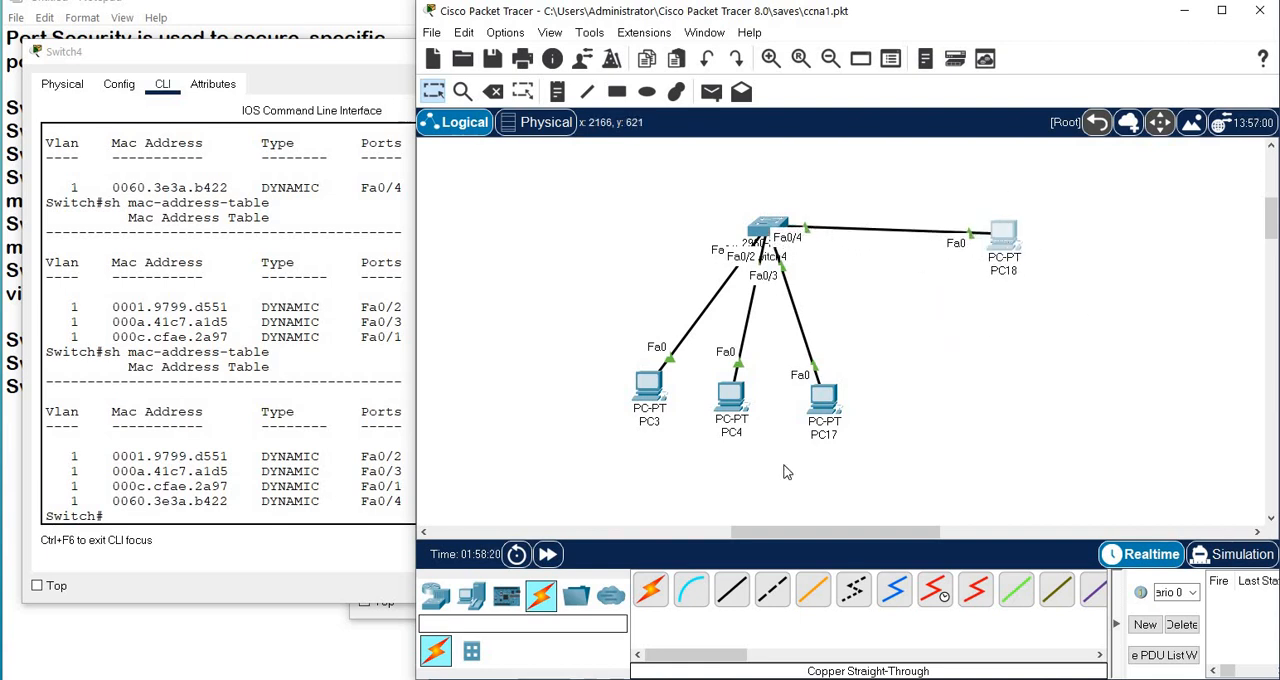
# Add a laptop from the end devices to the workspace below PC18 and show its device details.
pyautogui.click(471, 597)
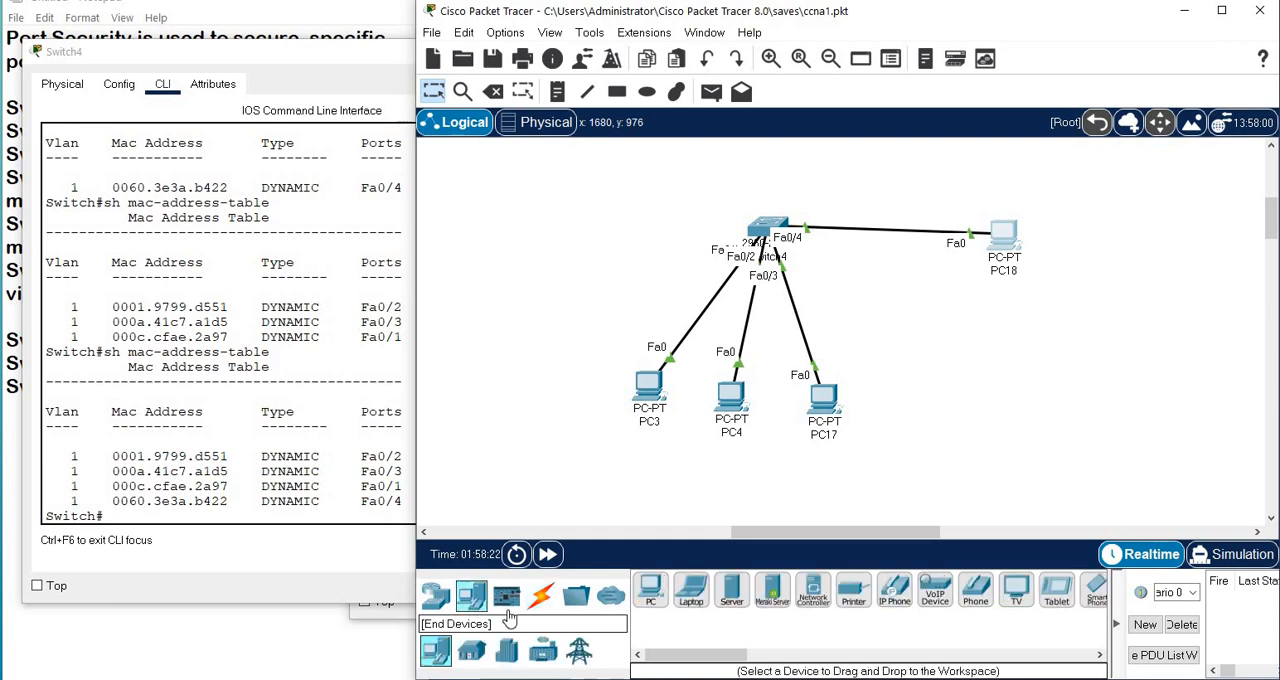
pyautogui.click(691, 590)
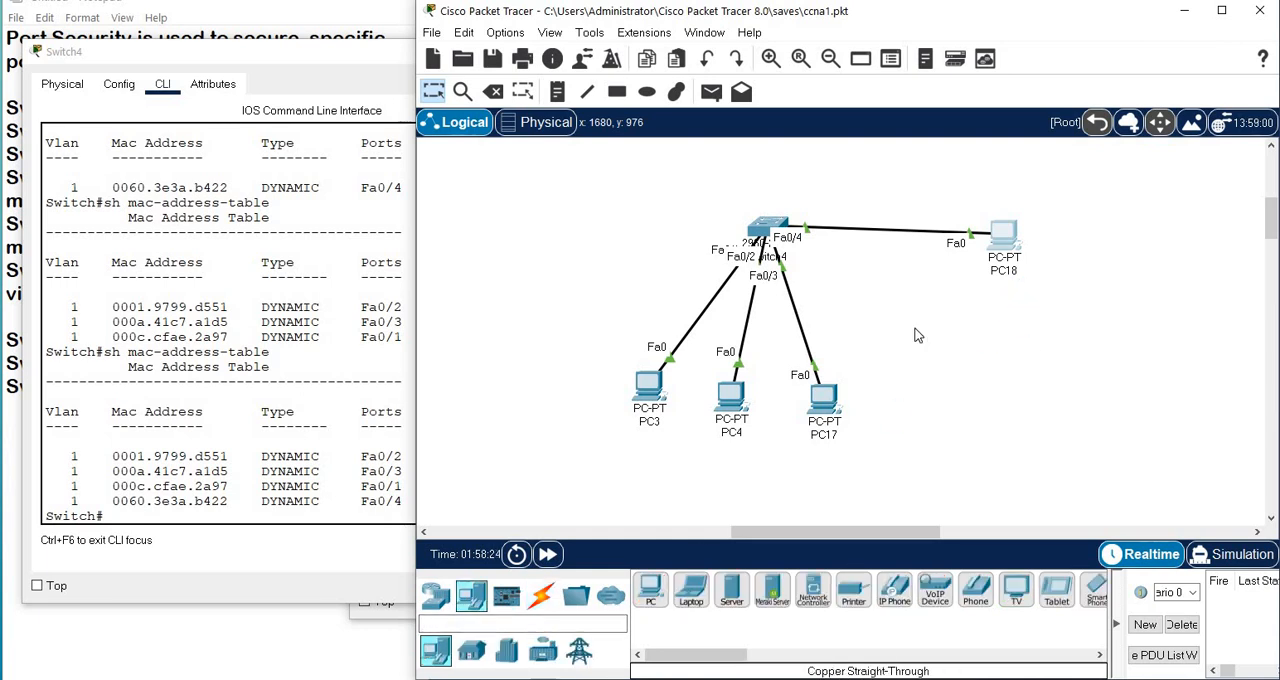
pyautogui.click(1028, 338)
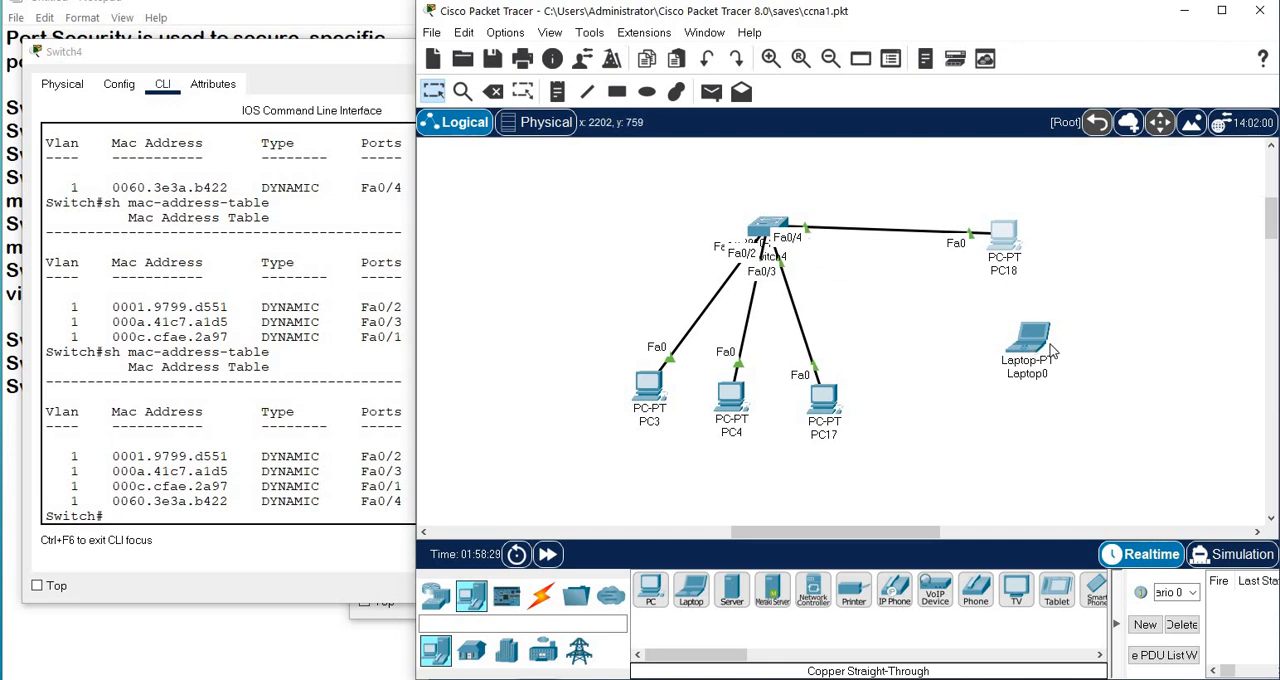
pyautogui.moveTo(1030, 350)
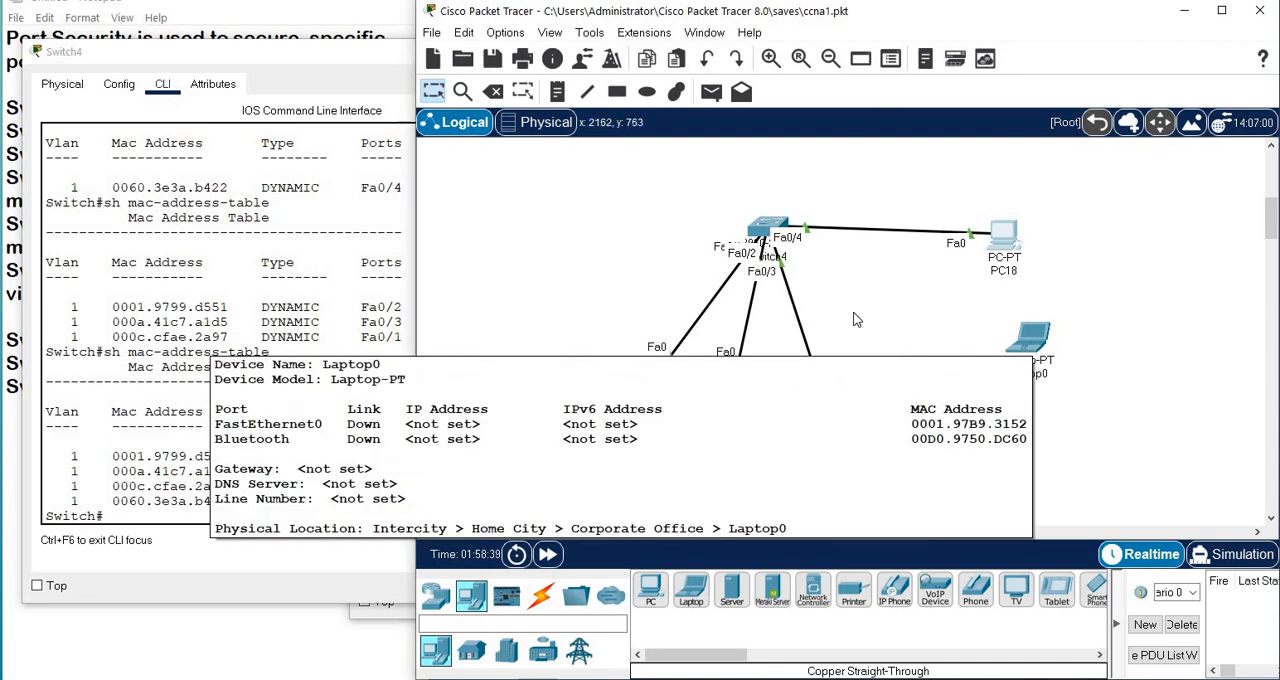
# Check the switch's port security table with the command sh port-security.
pyautogui.click(765, 230)
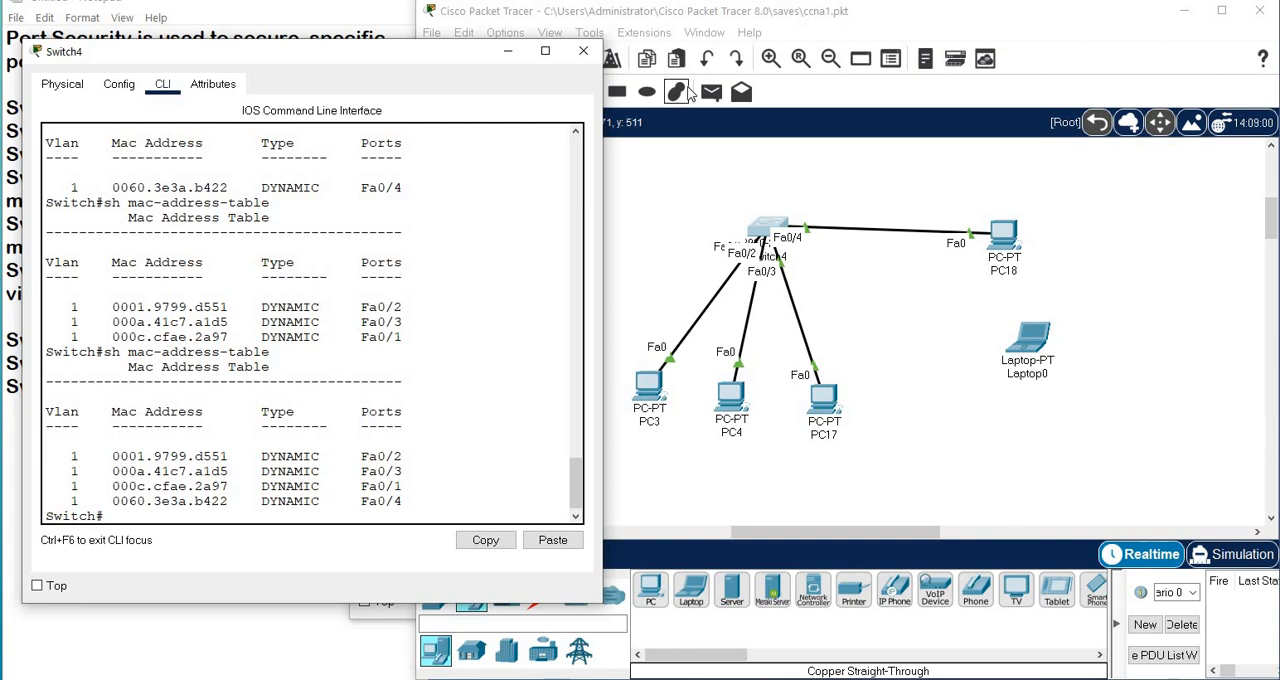
pyautogui.press('Return')
pyautogui.press('Return')
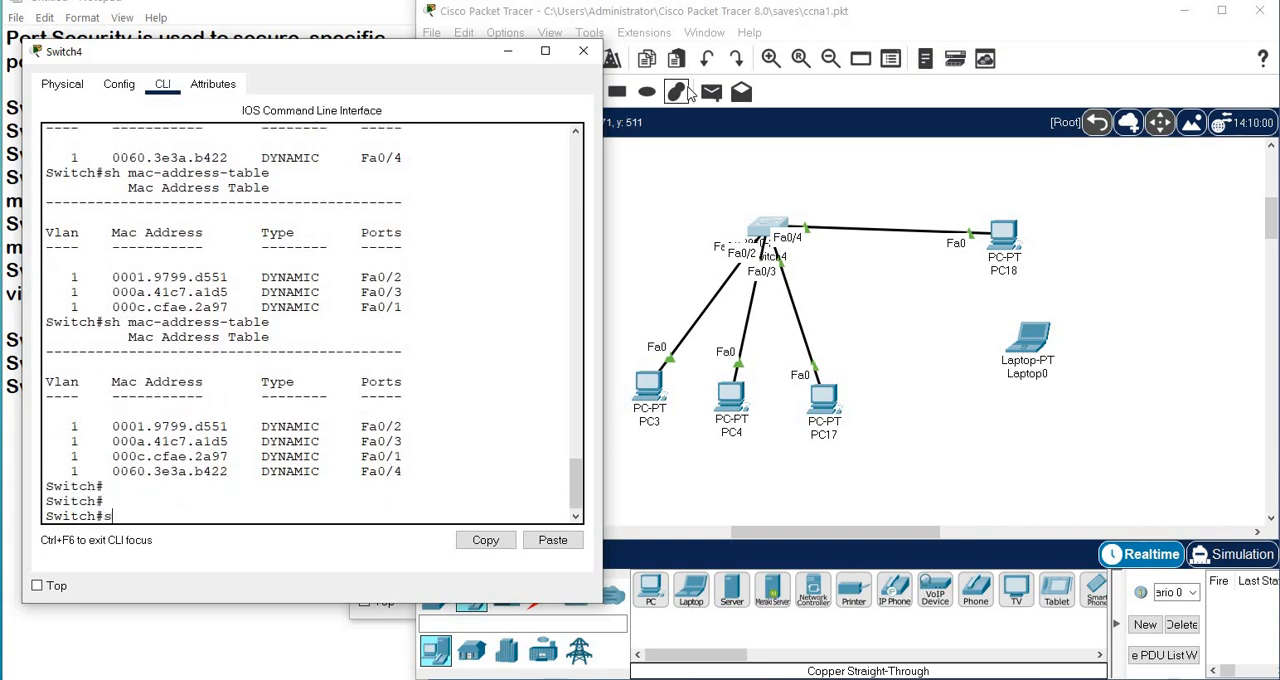
pyautogui.press('Tab')
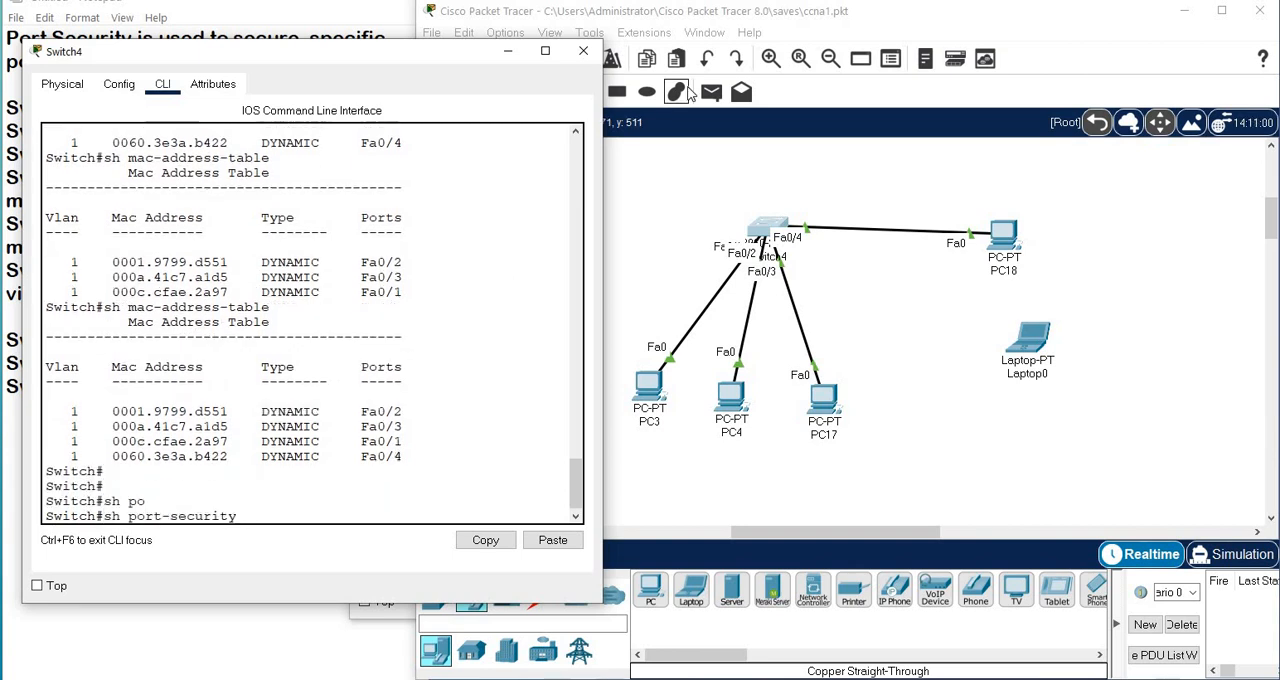
pyautogui.press('Return')
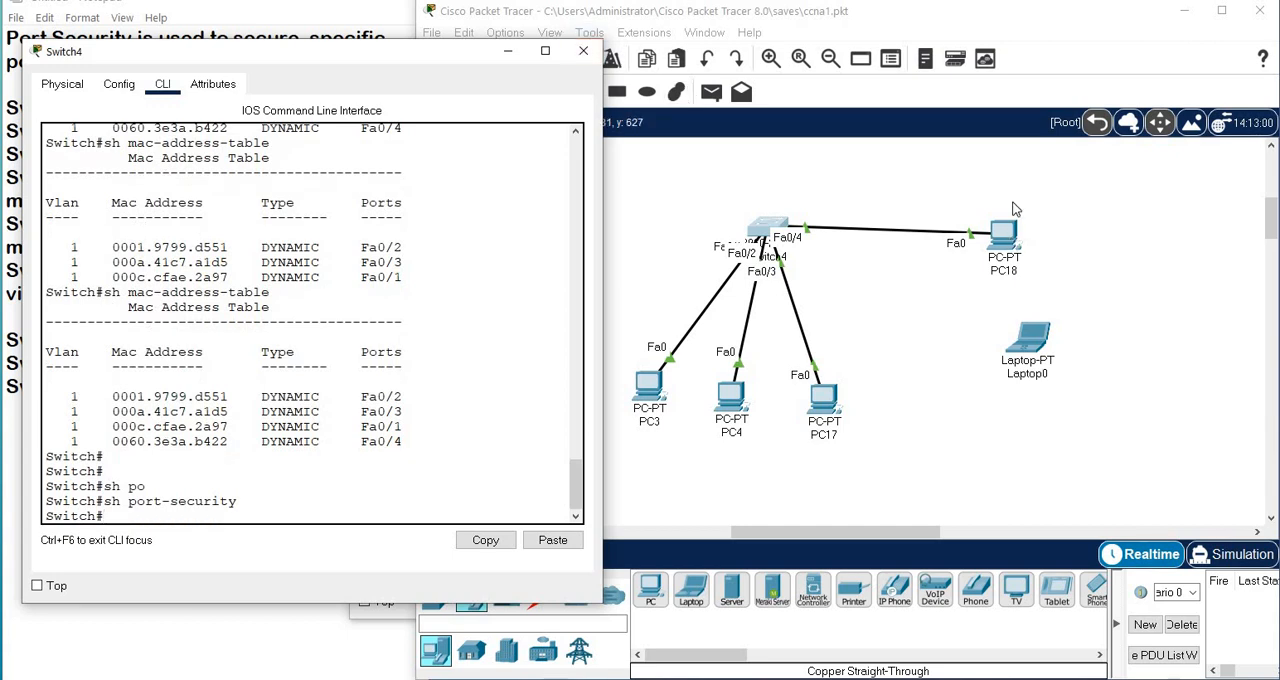
# Enter global configuration mode on the switch with the command configure t.
pyautogui.moveTo(1009, 234)
pyautogui.mouseDown()
pyautogui.moveTo(1022, 213)
pyautogui.moveTo(1010, 243)
pyautogui.moveTo(1012, 231)
pyautogui.mouseUp()
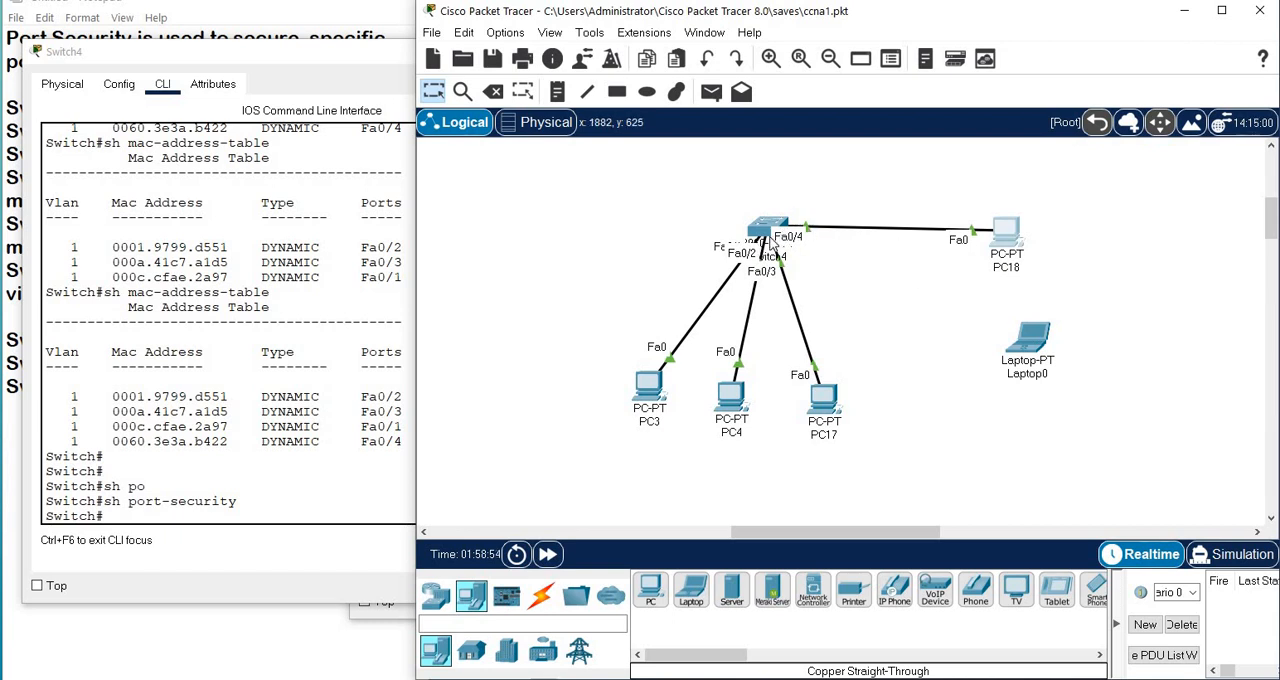
pyautogui.click(348, 470)
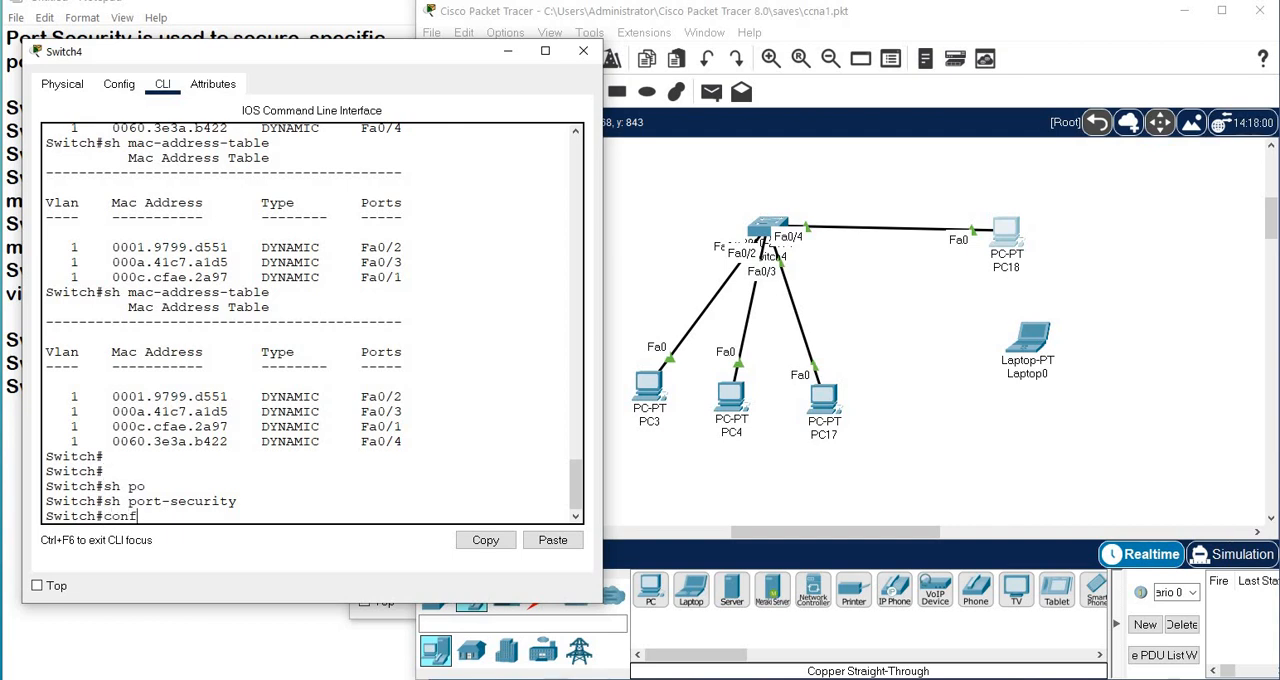
pyautogui.press('Tab')
pyautogui.write('t')
pyautogui.press('Return')
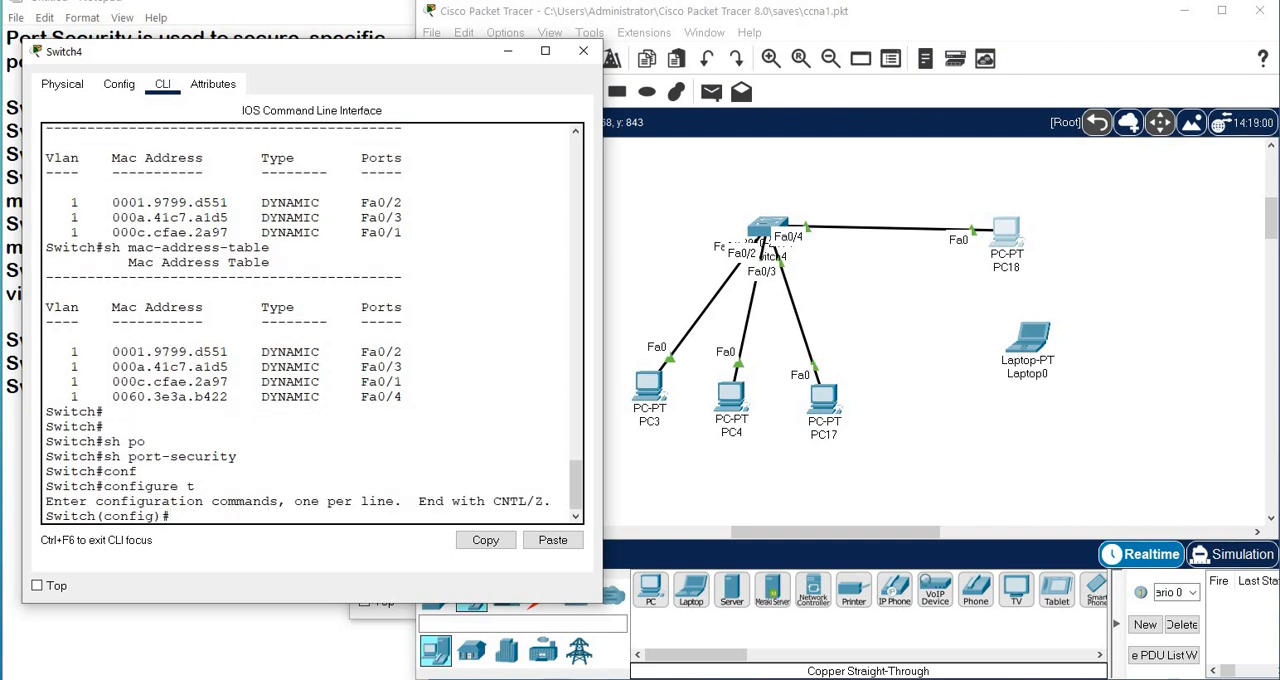
# Enter interface configuration mode with int fa 0/2, then switch to PC18's port with int fa 0/4.
pyautogui.write('int fa 0/2')
pyautogui.press('Return')
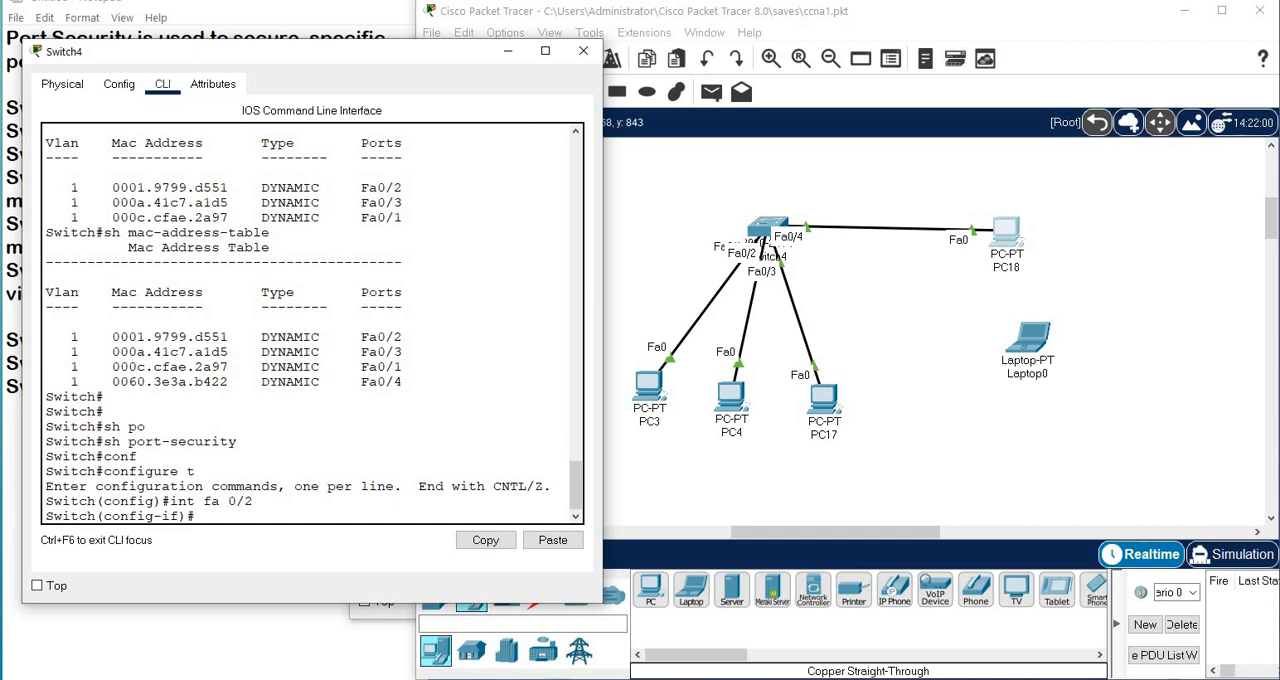
pyautogui.press('Up')
pyautogui.press('BackSpace')
pyautogui.write('4')
pyautogui.press('Return')
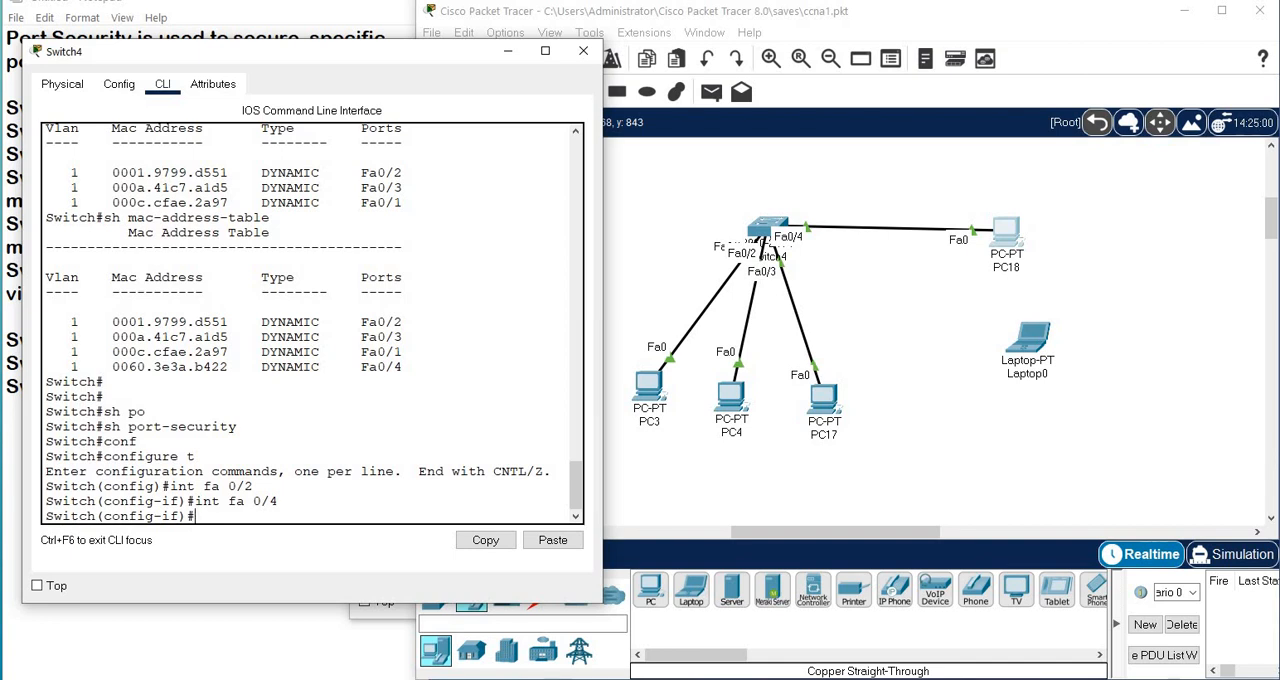
# Set interface fa 0/4 to access mode with the command switchport mo access.
pyautogui.moveTo(1012, 238); pyautogui.dragTo(1005, 233)
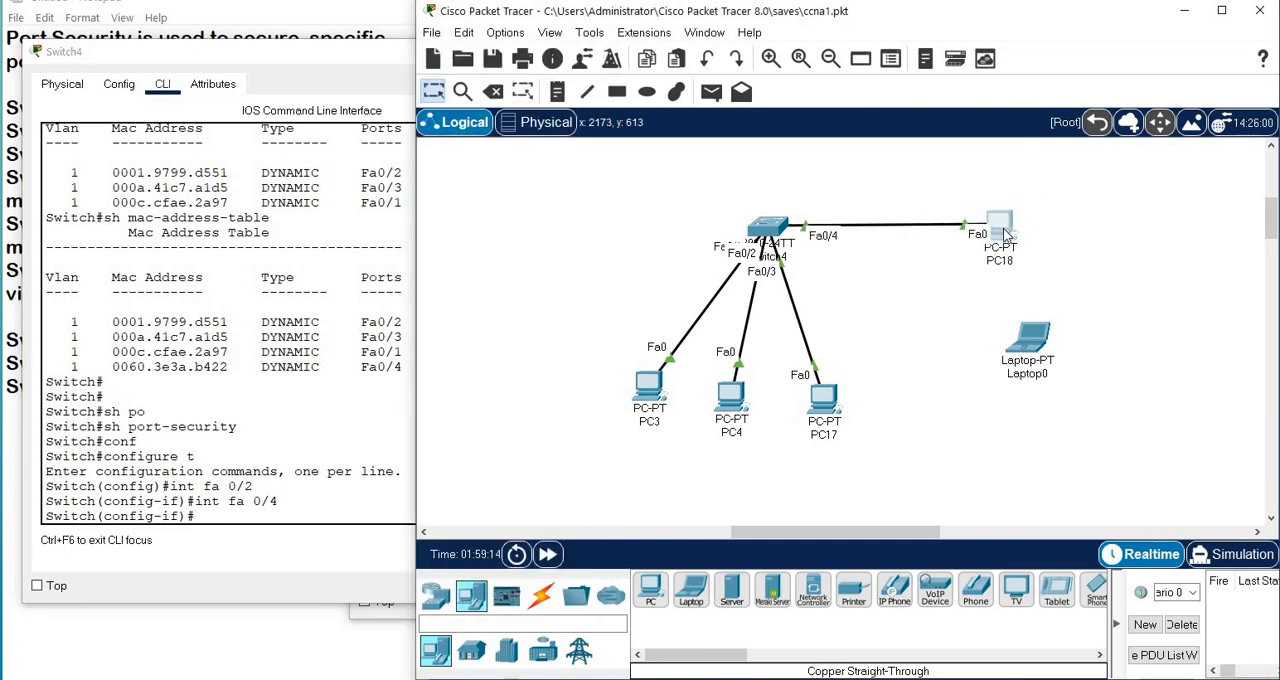
pyautogui.click(363, 384)
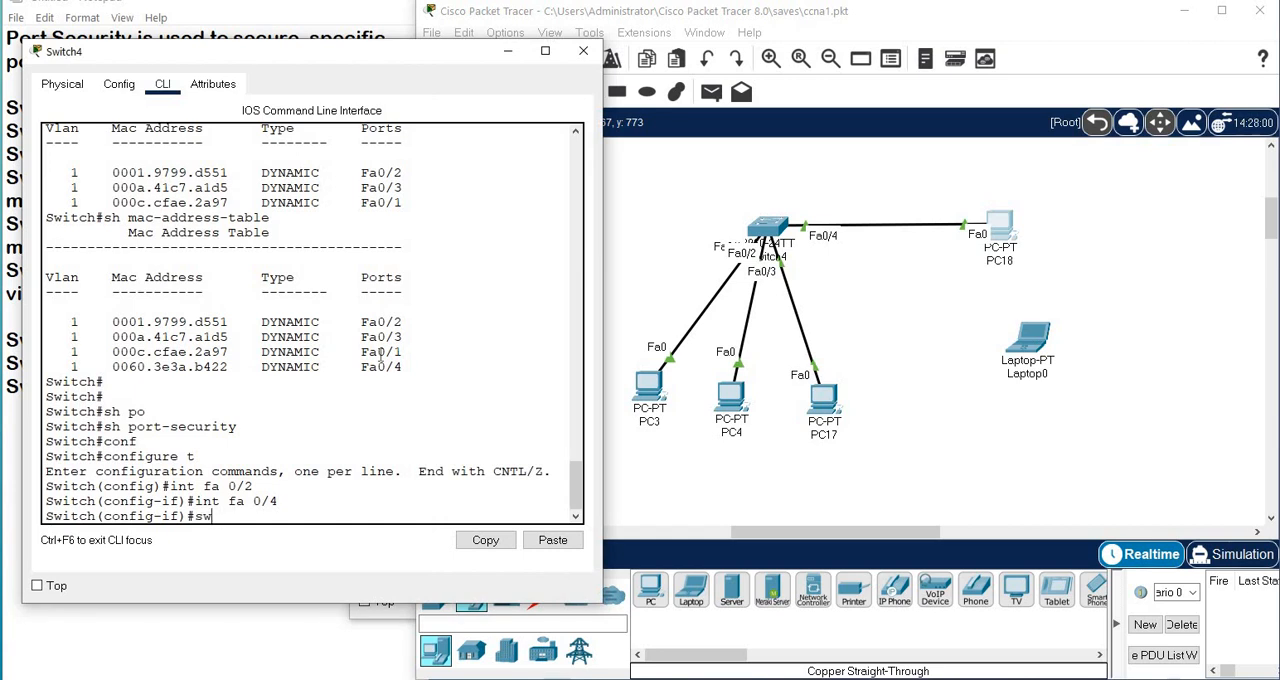
pyautogui.press('Tab')
pyautogui.write('mo ac')
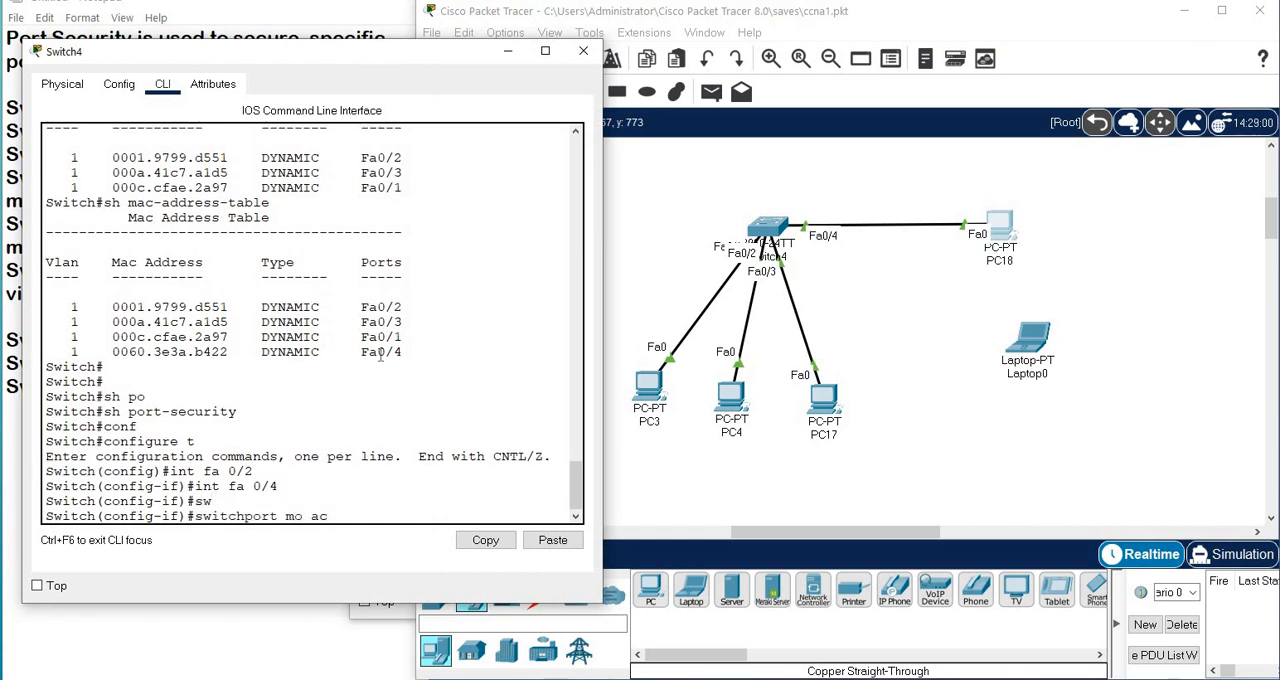
pyautogui.press('Tab')
pyautogui.press('Return')
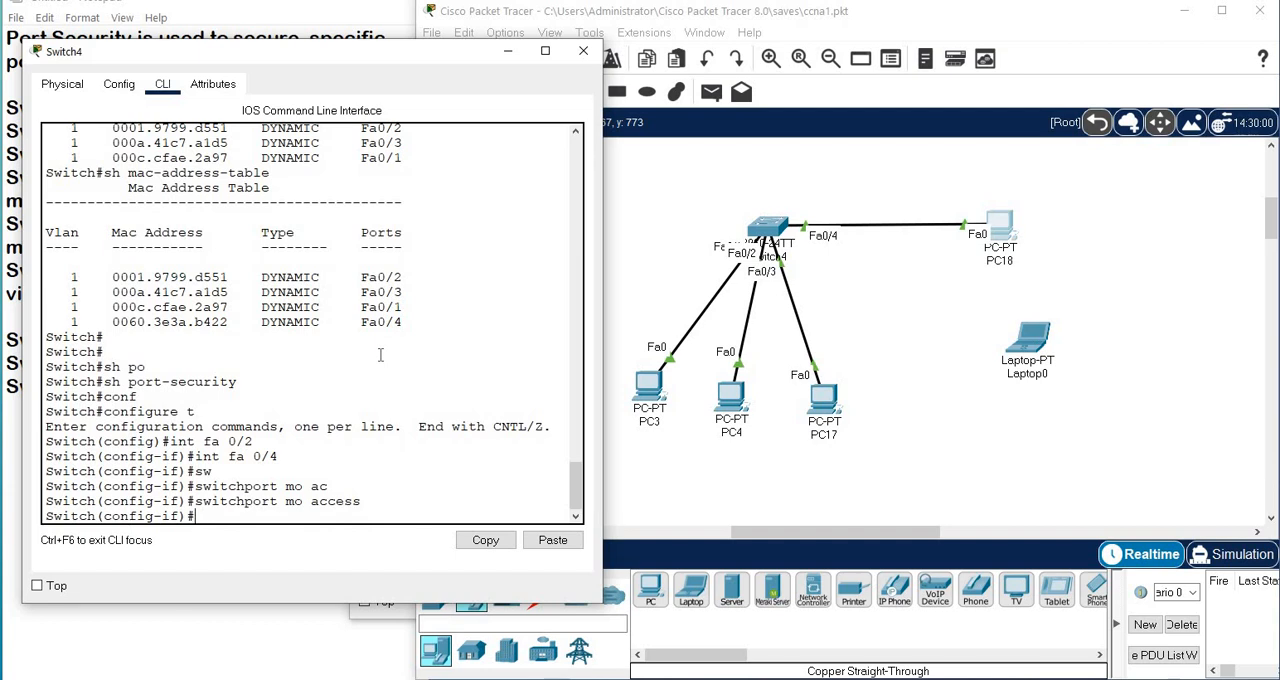
# Enable port security on interface fa 0/4 with the command switchport port-security.
pyautogui.write('sw')
pyautogui.press('Tab')
pyautogui.write('po')
pyautogui.press('Tab')
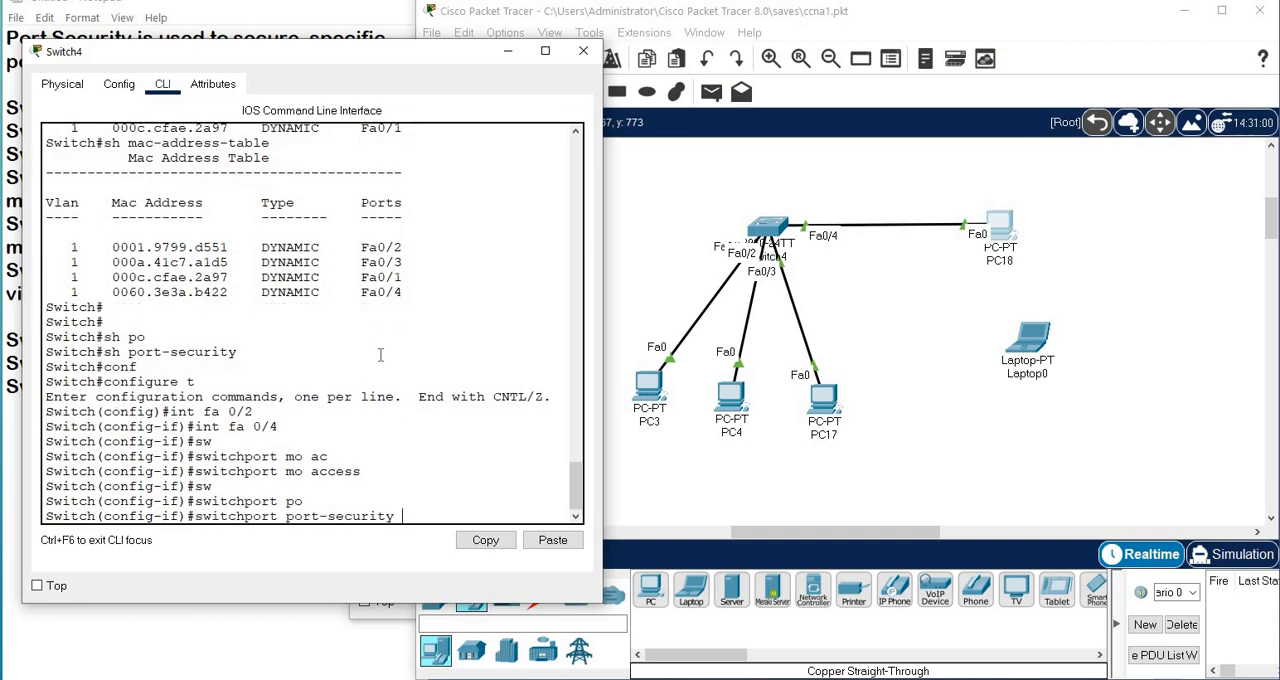
pyautogui.press('Return')
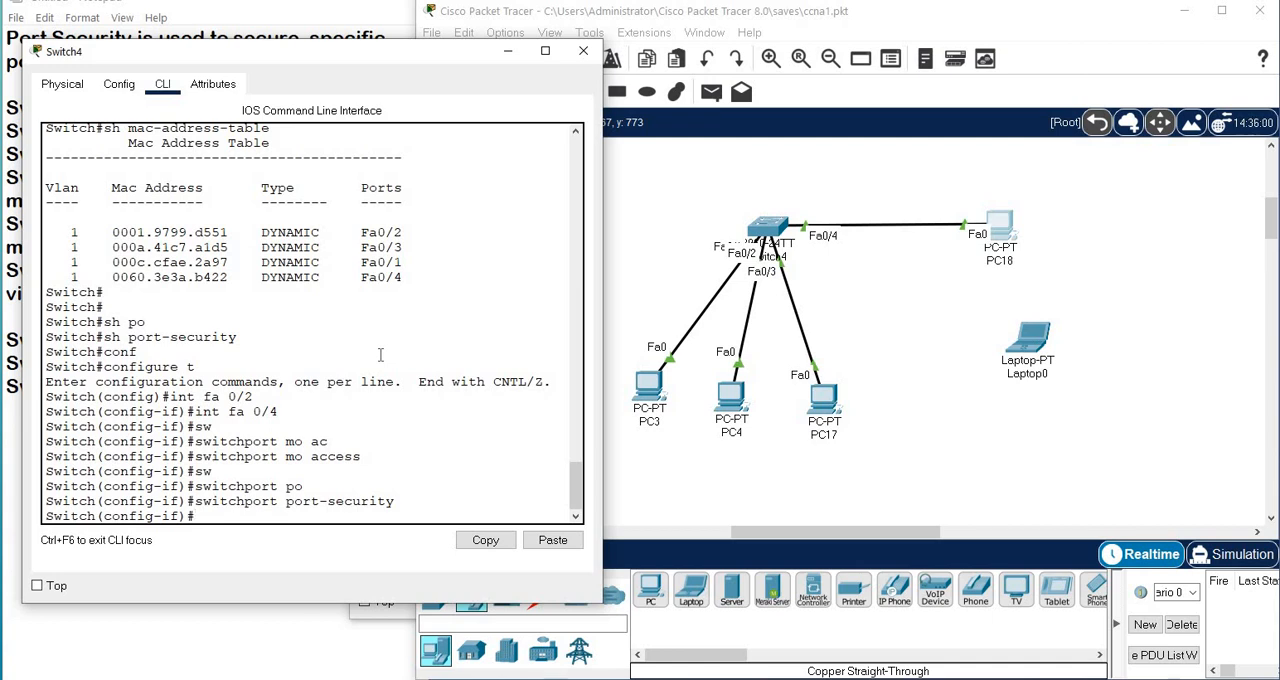
# Limit interface fa 0/4 to one secure MAC address with switchport port-security maximum 1, checking the allowed range in the command help.
pyautogui.write('sw')
pyautogui.press('Tab')
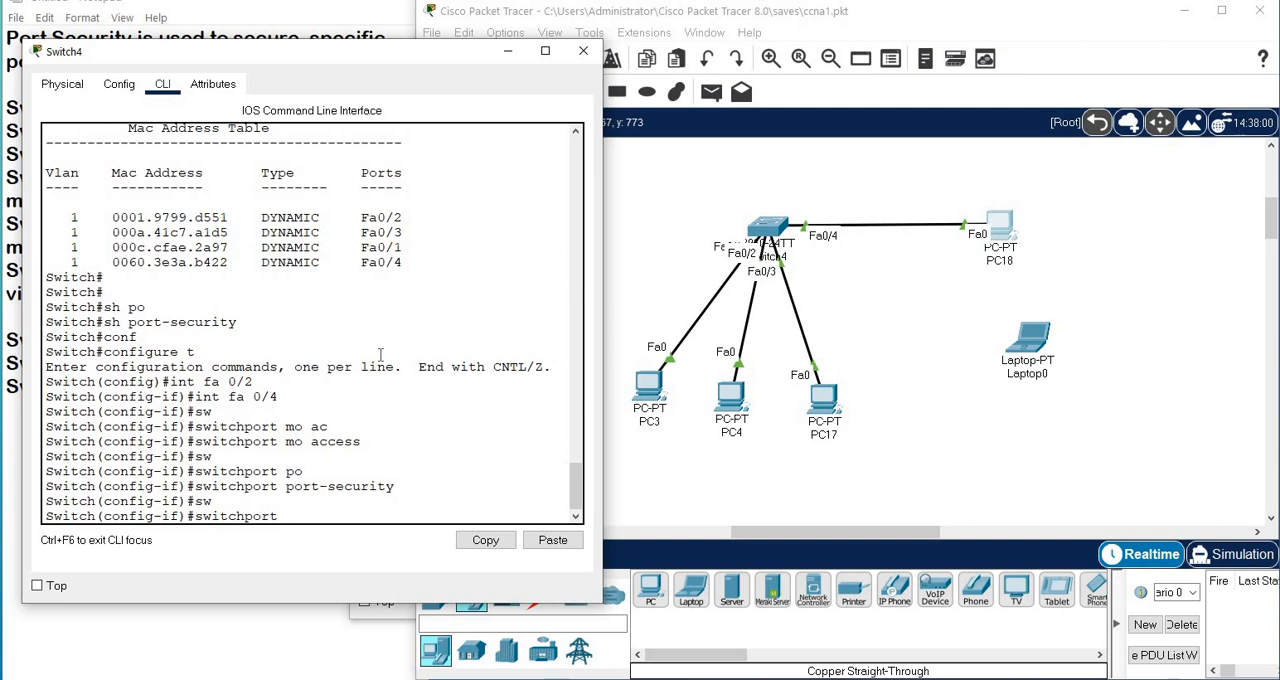
pyautogui.write('po')
pyautogui.press('Tab')
pyautogui.write('max')
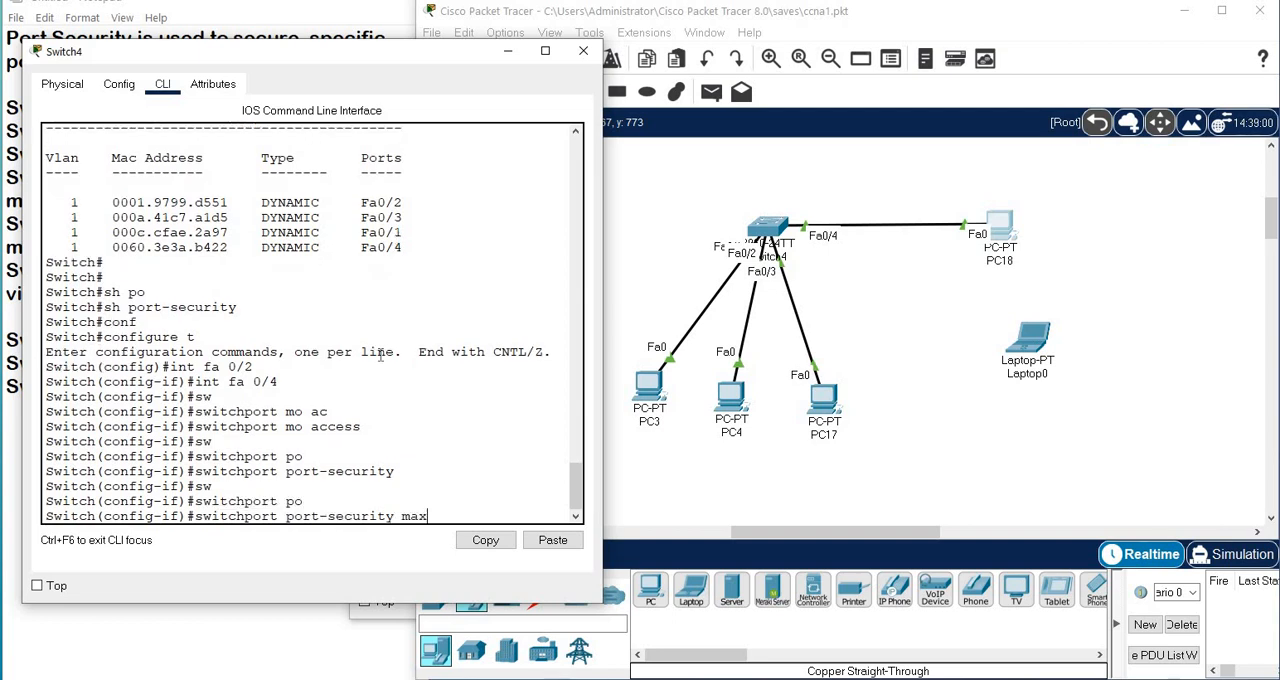
pyautogui.press('Tab')
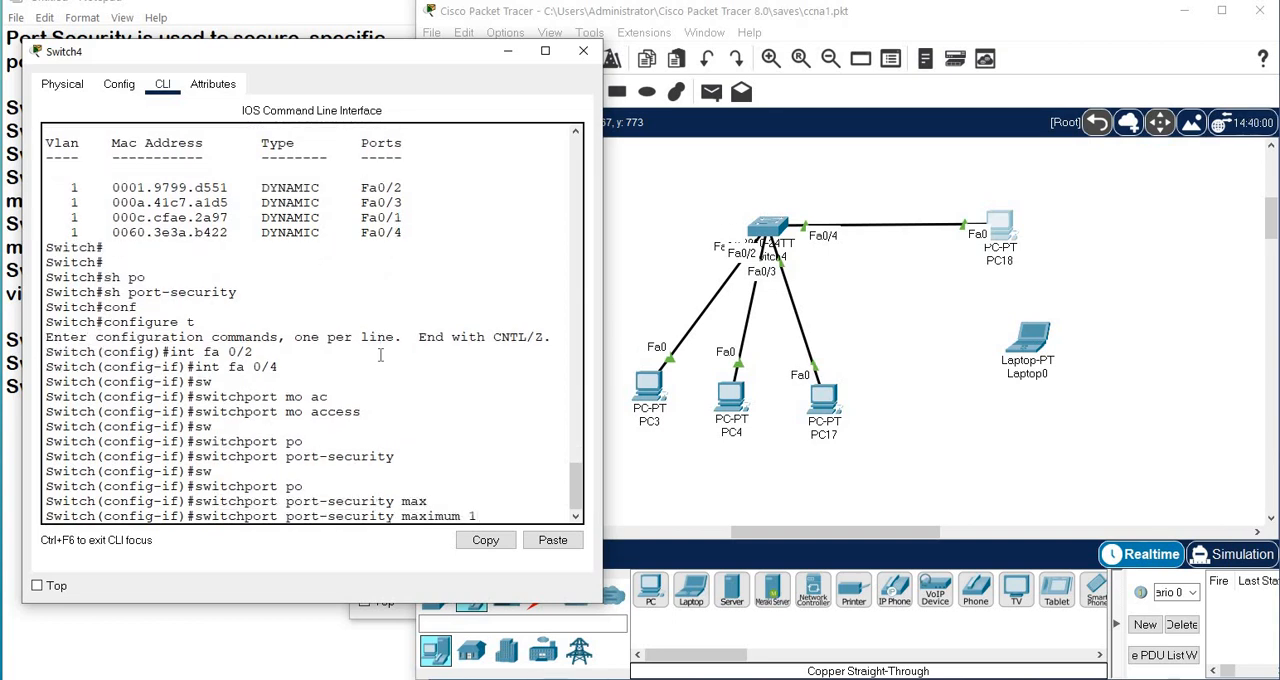
pyautogui.write('?')
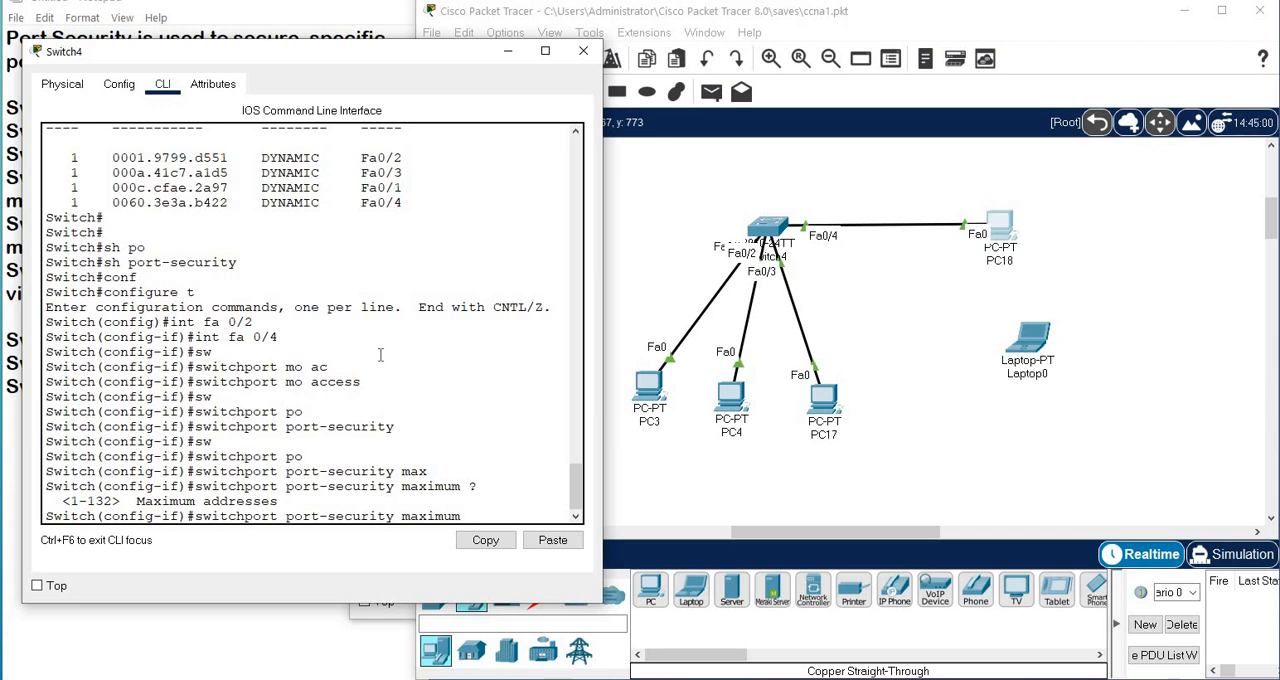
pyautogui.write('1')
pyautogui.press('Return')
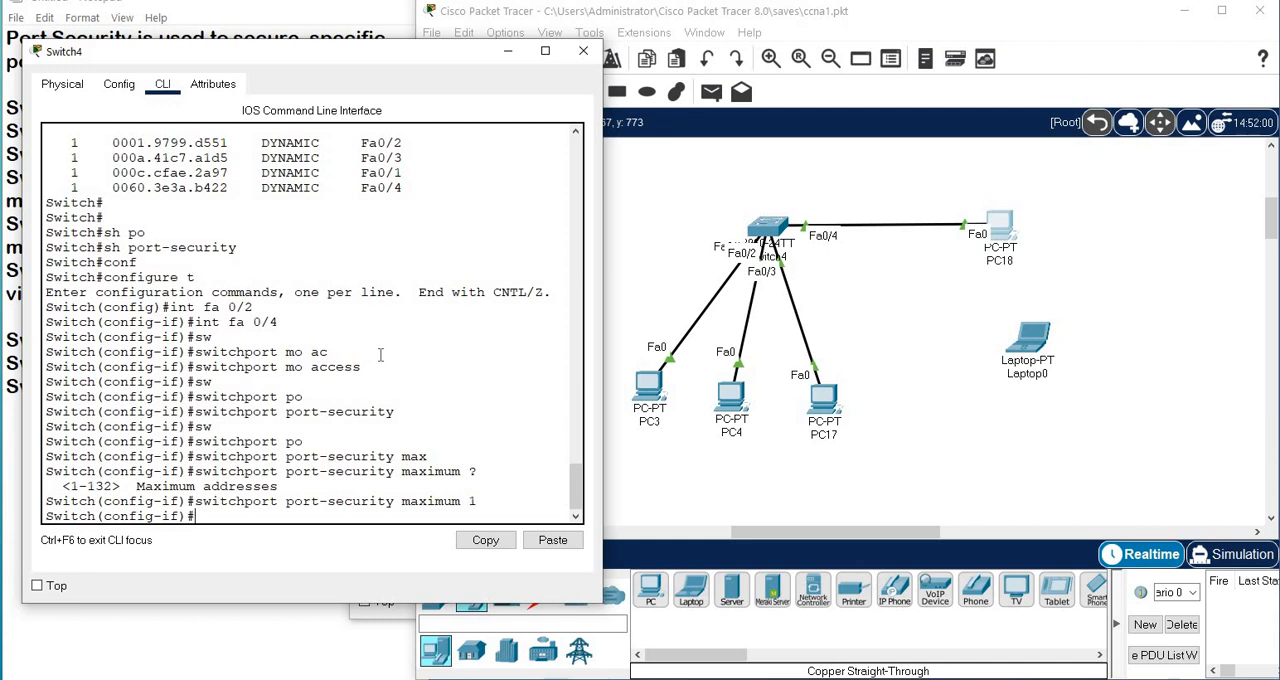
# Enable sticky MAC learning on interface fa 0/4 with switchport port-security mac-address sticky, checking the mac-address options in the command help.
pyautogui.write('sw')
pyautogui.press('Tab')
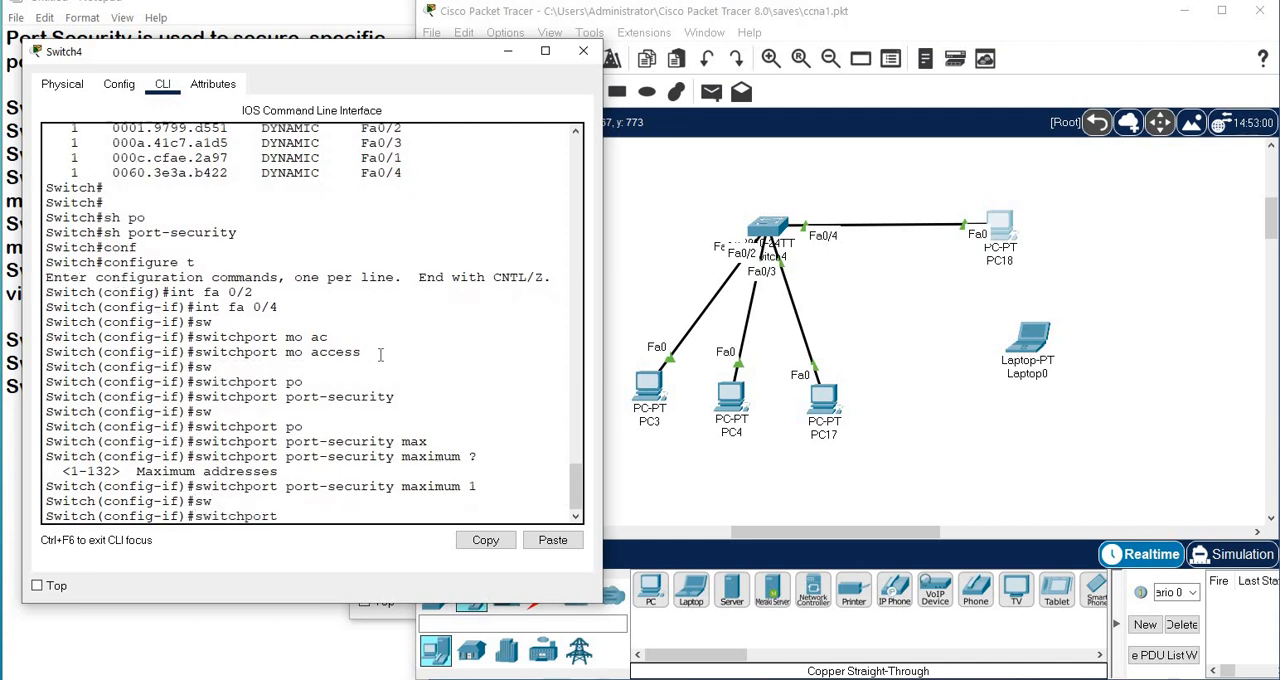
pyautogui.write('po')
pyautogui.press('Tab')
pyautogui.write('ma')
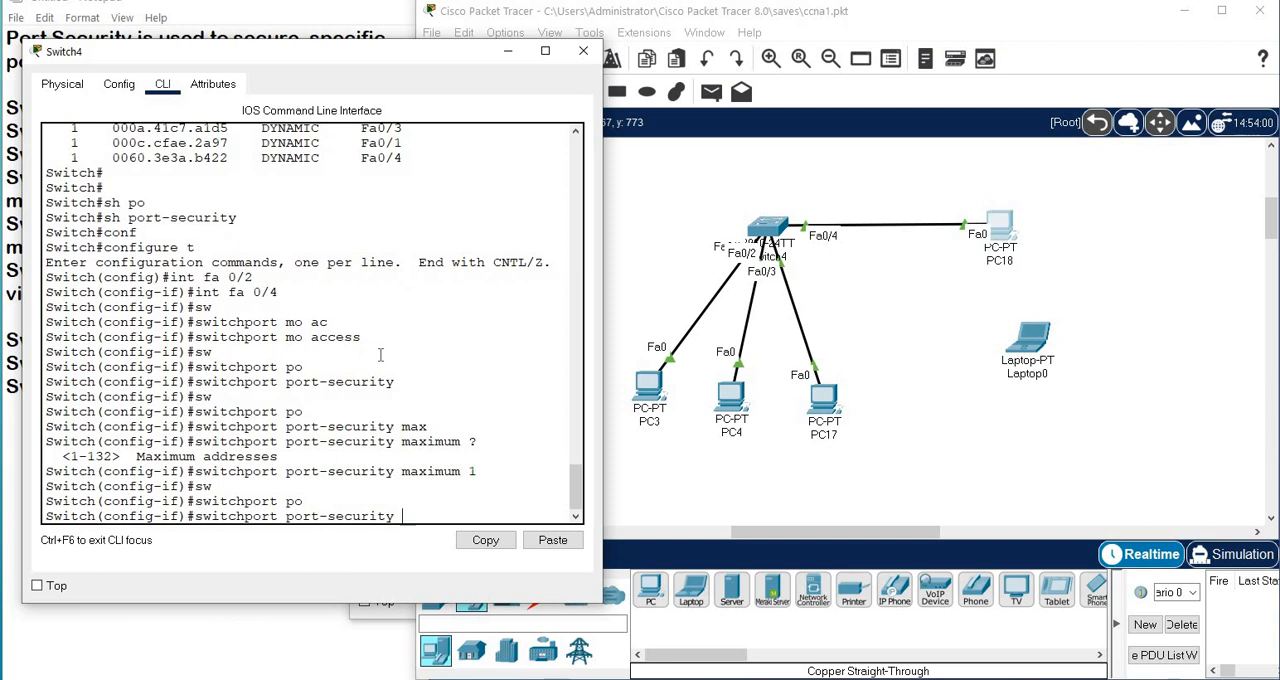
pyautogui.press('Tab')
pyautogui.write('c')
pyautogui.press('Tab')
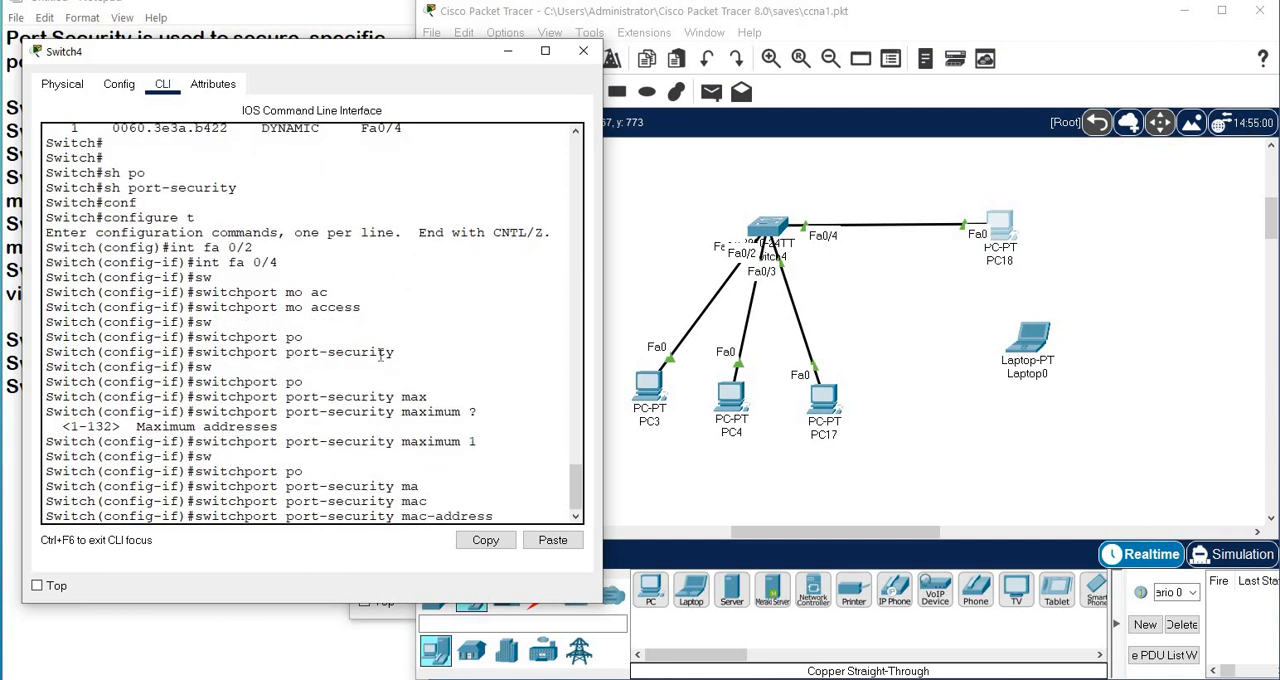
pyautogui.write('?')
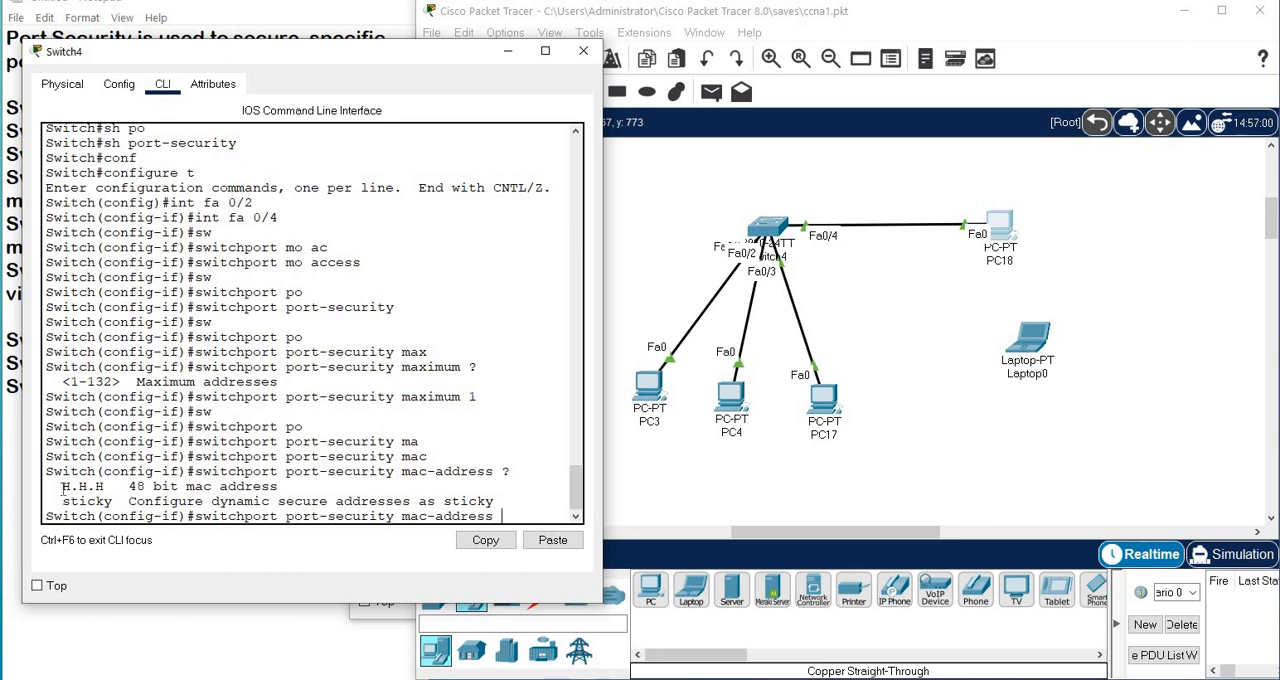
pyautogui.moveTo(62, 486); pyautogui.dragTo(121, 503)
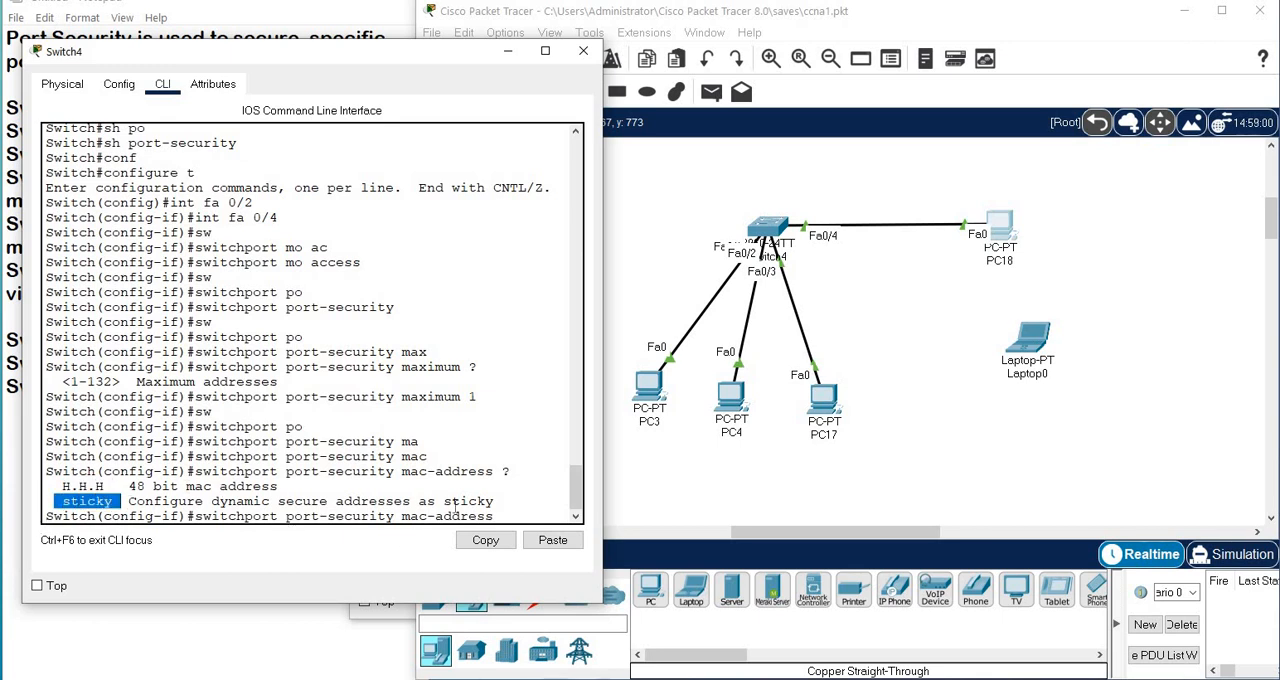
pyautogui.click(511, 511)
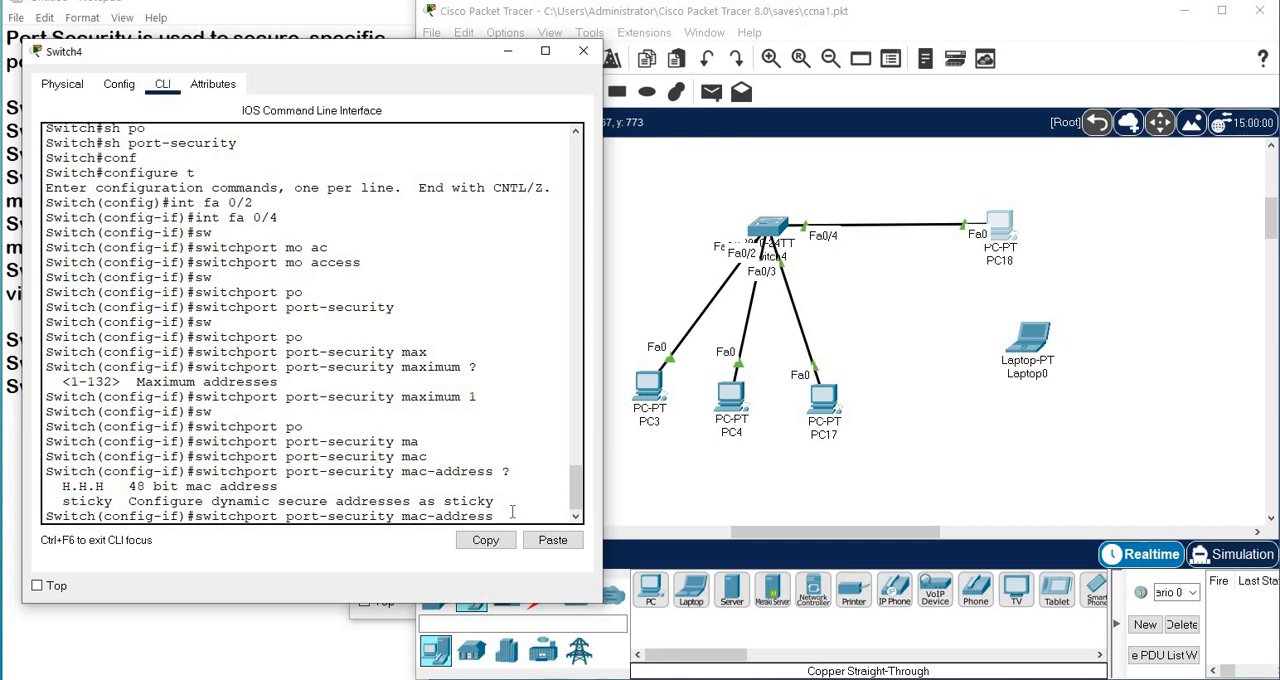
pyautogui.write('st')
pyautogui.press('Tab')
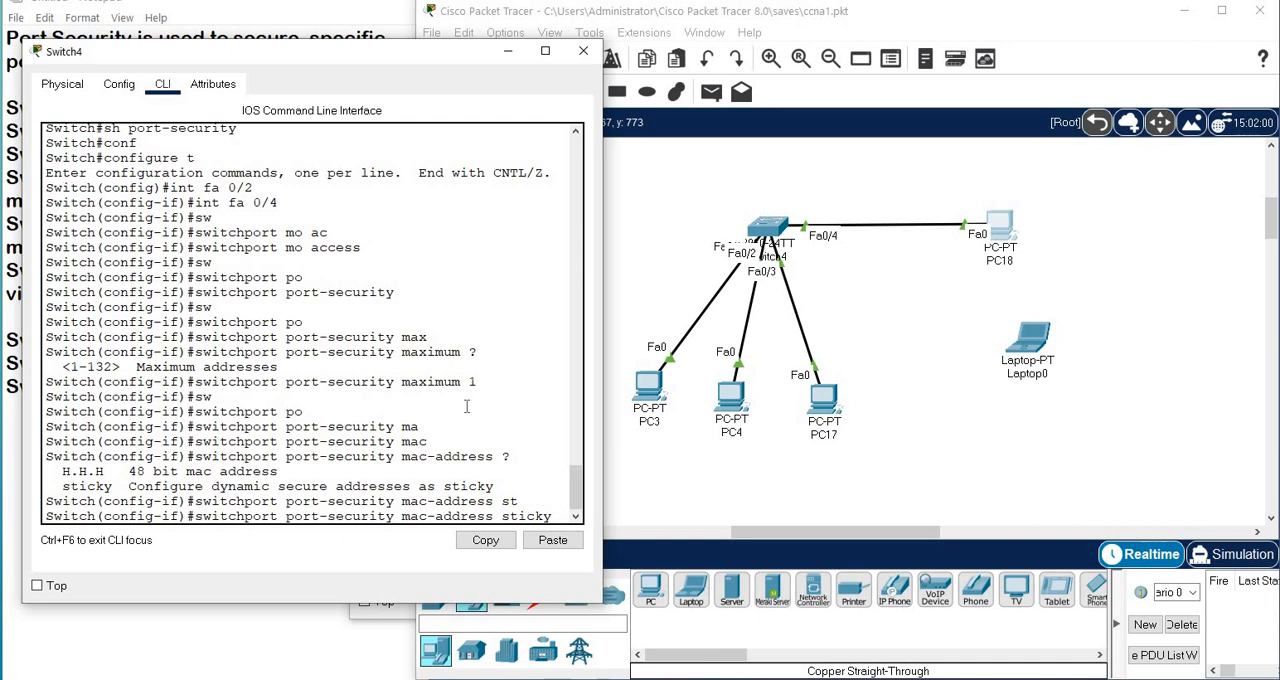
pyautogui.press('Return')
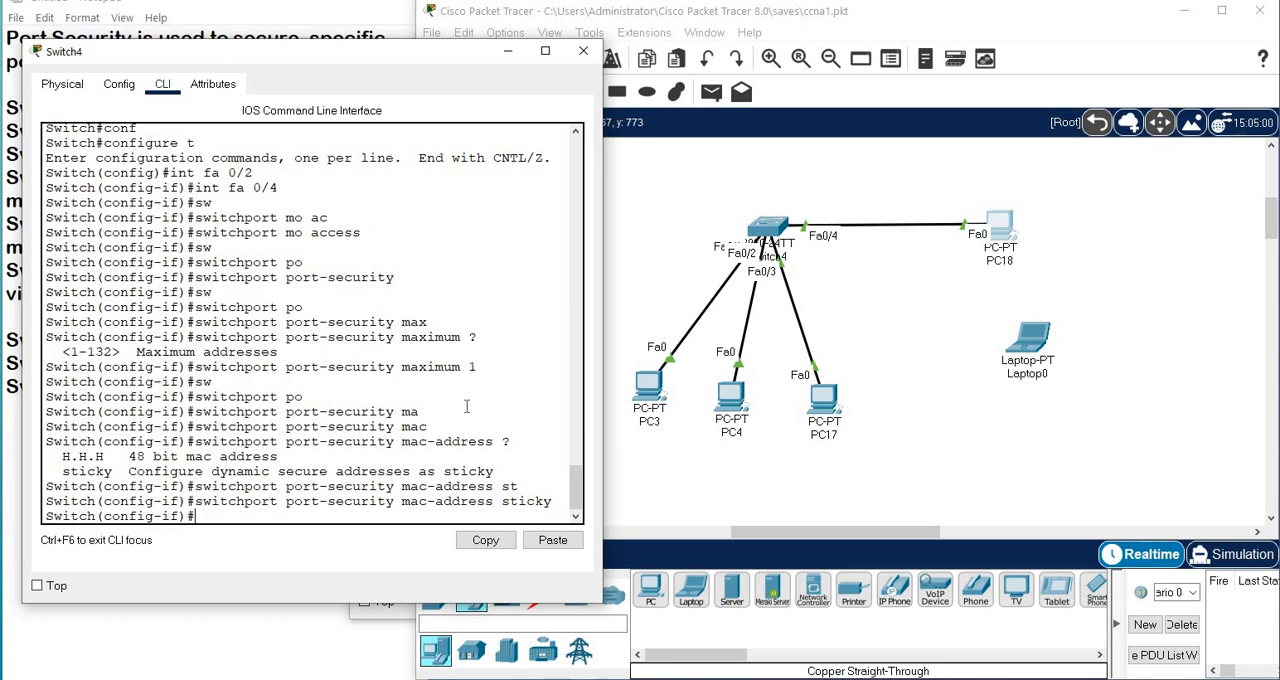
# Set the port-security violation action on interface fa 0/4 to shutdown with the command switchport port-security violation shutdown.
pyautogui.write('sw')
pyautogui.press('Tab')
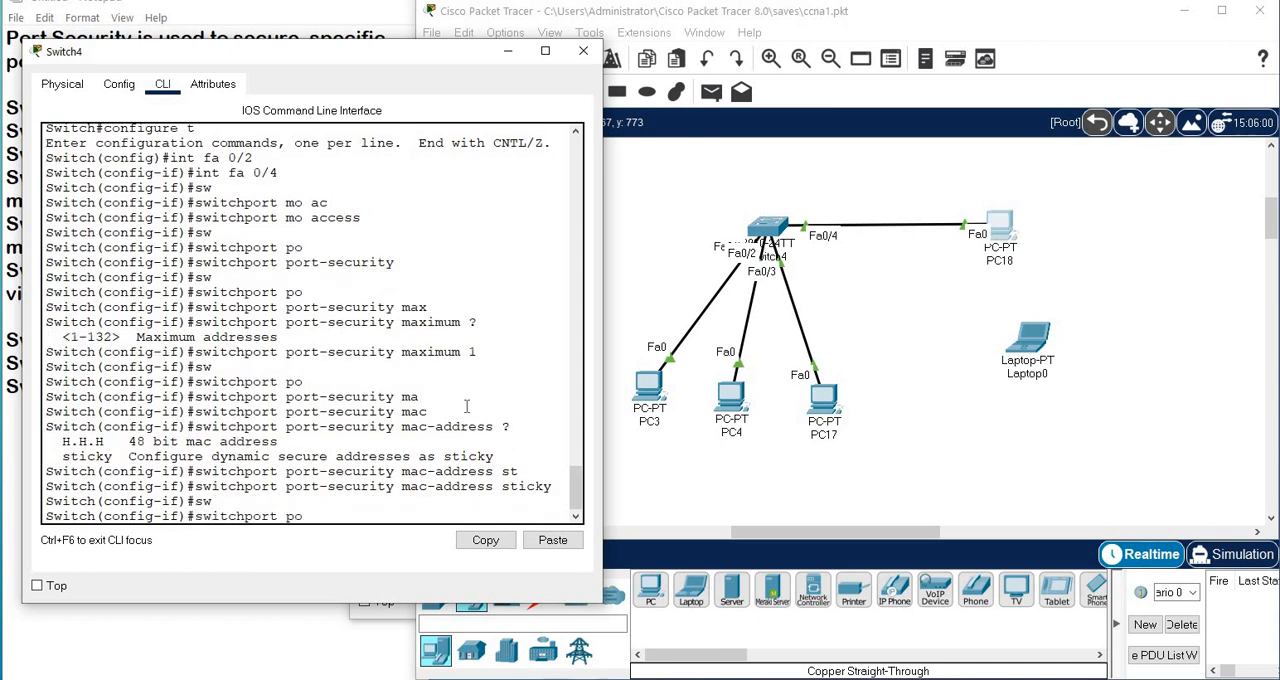
pyautogui.write('po')
pyautogui.press('Tab')
pyautogui.write('v')
pyautogui.press('Tab')
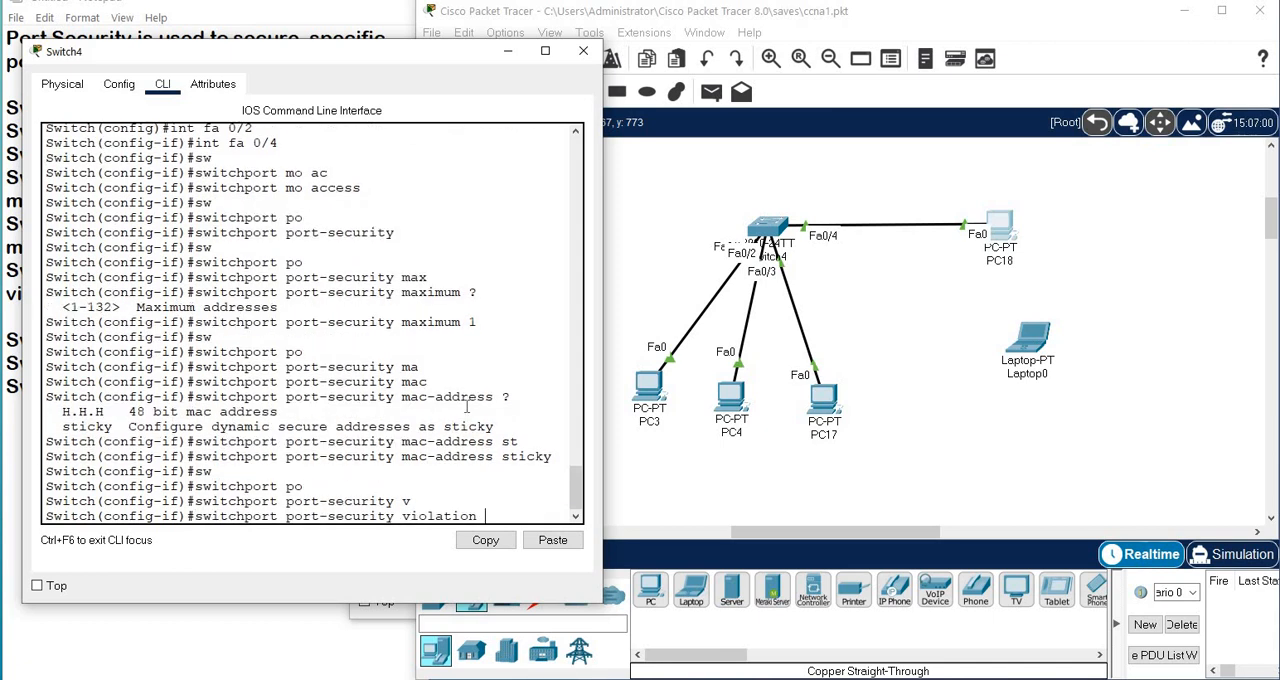
pyautogui.write('s')
pyautogui.press('Tab')
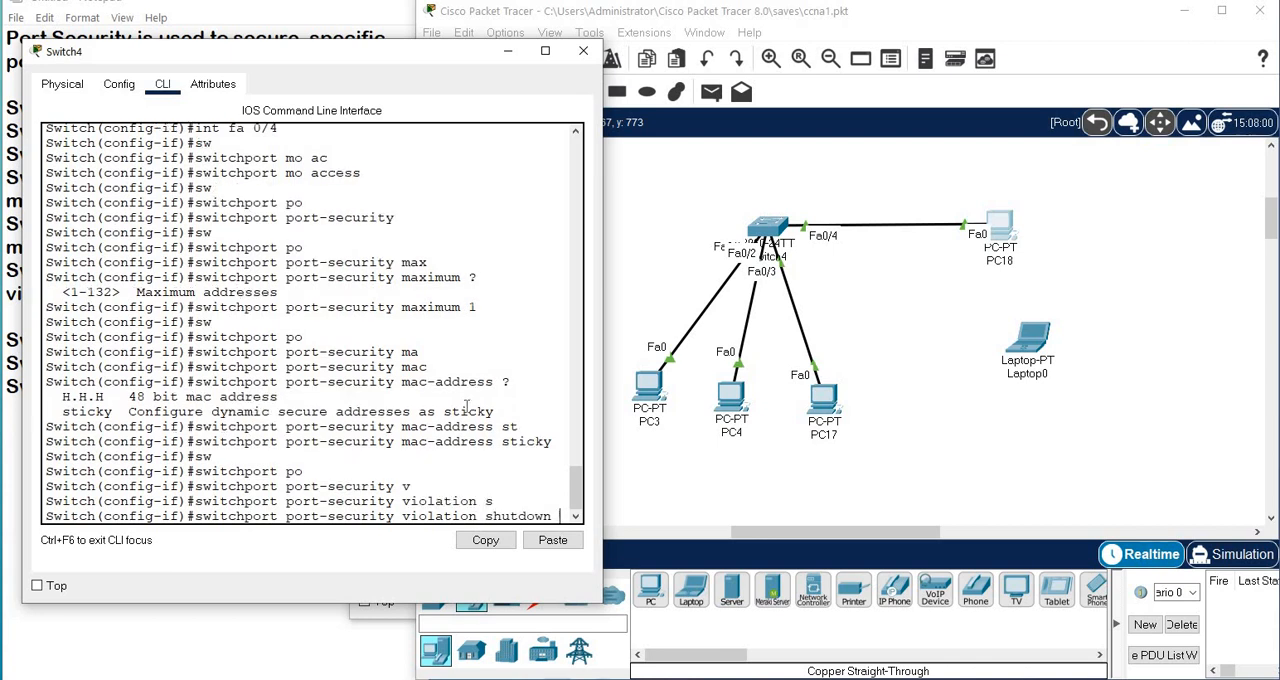
pyautogui.press('Return')
pyautogui.press('Return')
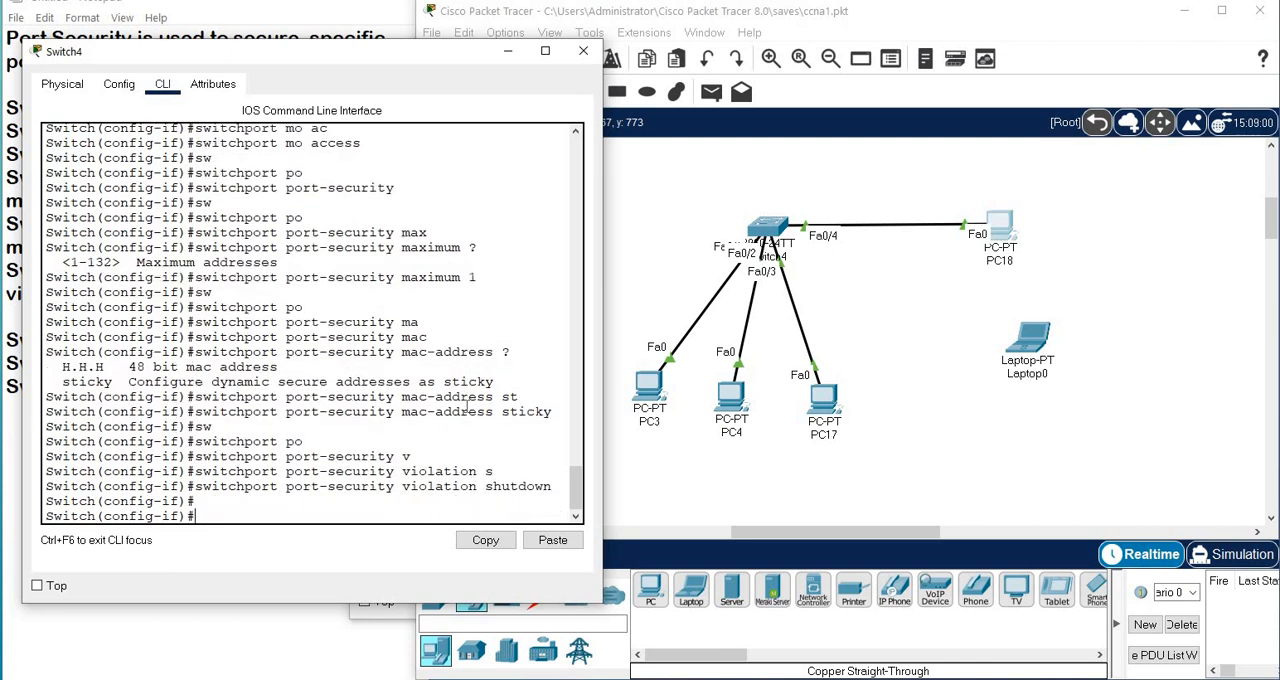
# Return to privileged EXEC mode and run sh port-security to examine the Fa0/4 address limit, current address and violation counts.
pyautogui.hotkey('ctrl', 'z')
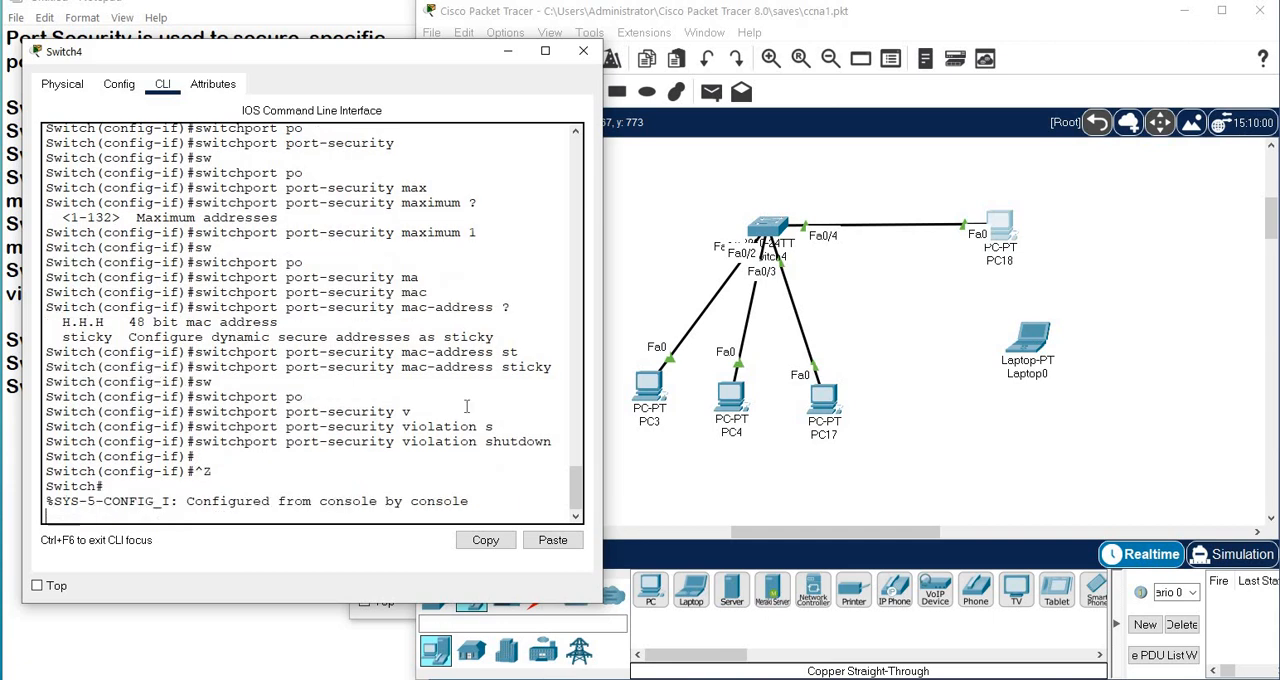
pyautogui.press('Return')
pyautogui.press('Return')
pyautogui.press('Return')
pyautogui.write('sh')
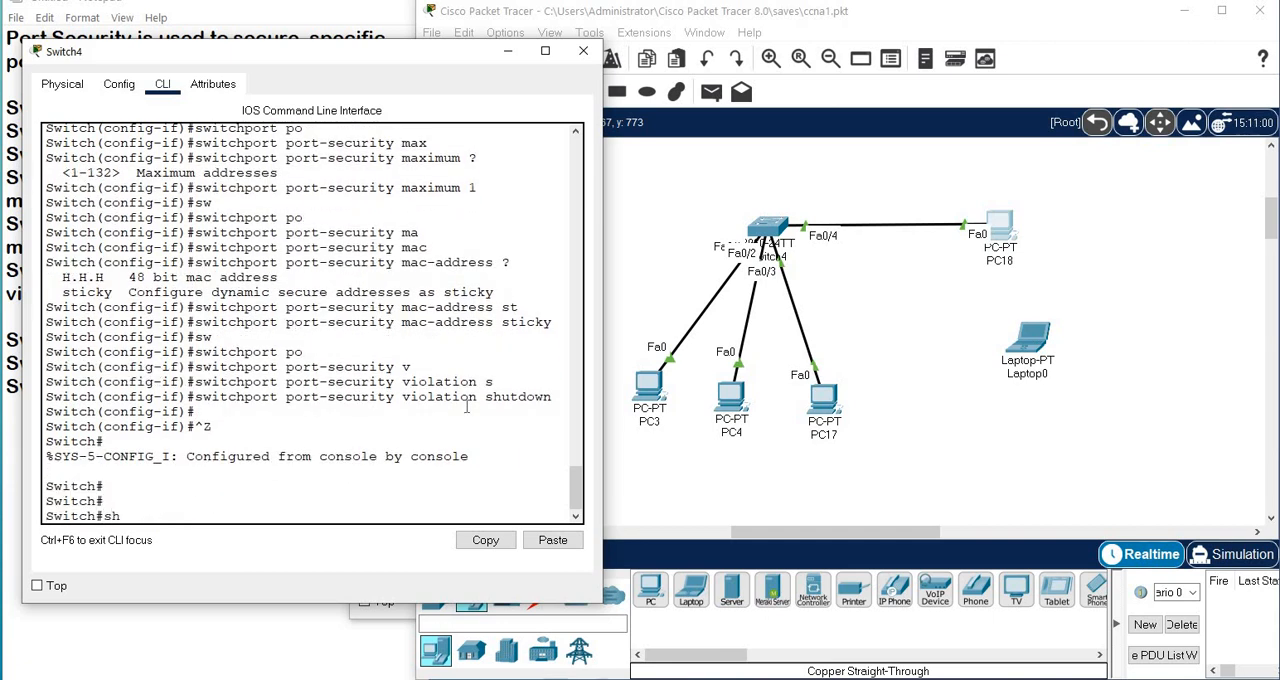
pyautogui.write(' po')
pyautogui.press('Tab')
pyautogui.press('Return')
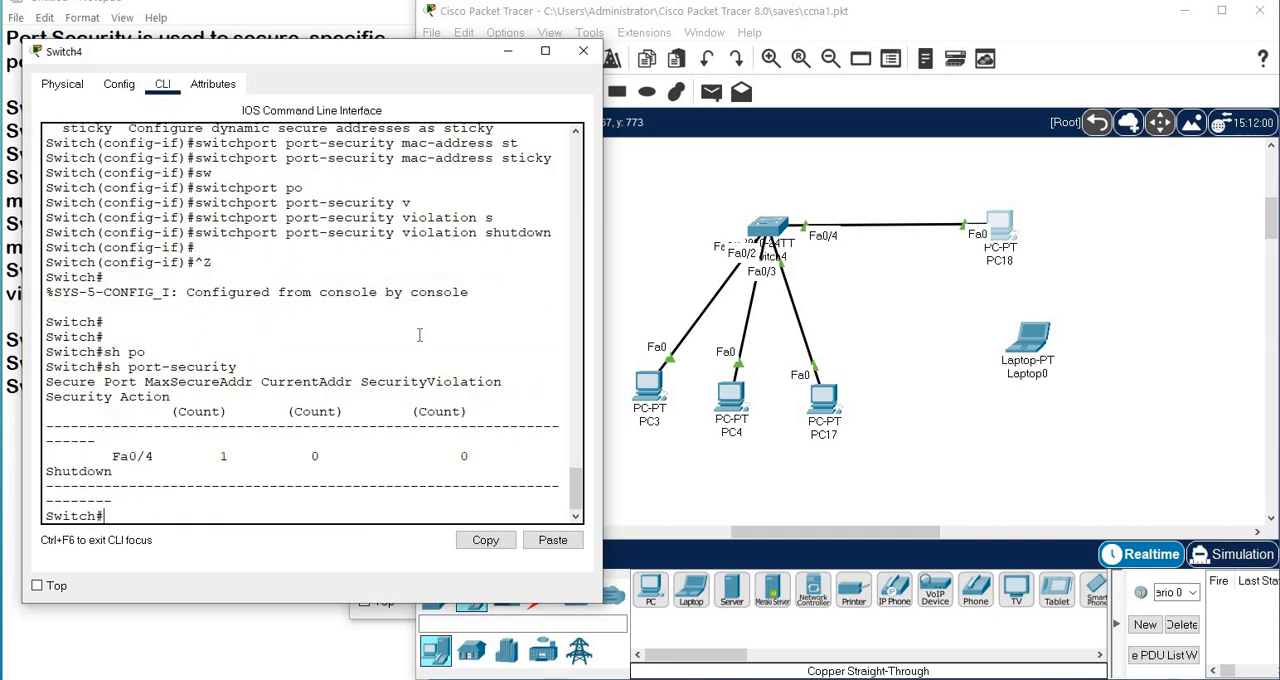
pyautogui.moveTo(129, 456); pyautogui.dragTo(163, 458)
pyautogui.doubleClick(224, 456)
pyautogui.doubleClick(311, 456)
pyautogui.doubleClick(460, 456)
# Display the switch's MAC address table with sh mac- and examine the entry types and ports.
pyautogui.click(276, 513)
pyautogui.write('sh ,ac-')
pyautogui.press('BackSpace')
pyautogui.press('BackSpace')
pyautogui.press('BackSpace')
pyautogui.write('mac-')
pyautogui.press('Return')
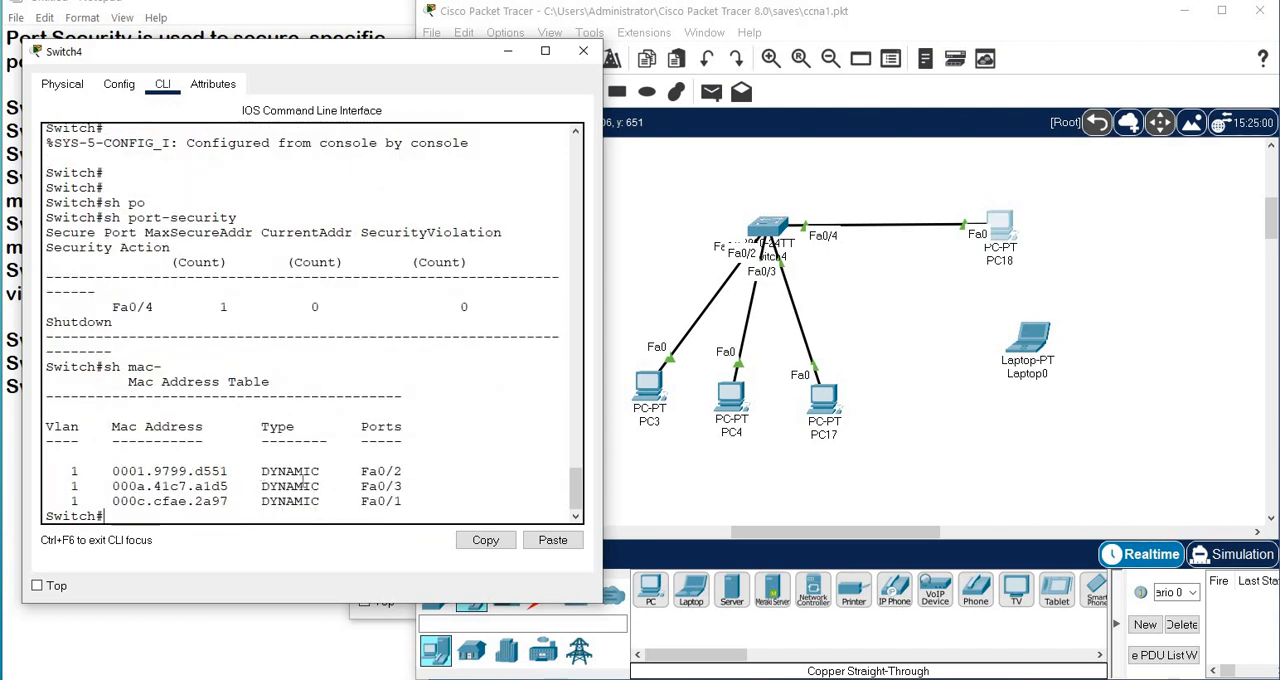
pyautogui.moveTo(259, 472); pyautogui.dragTo(428, 502)
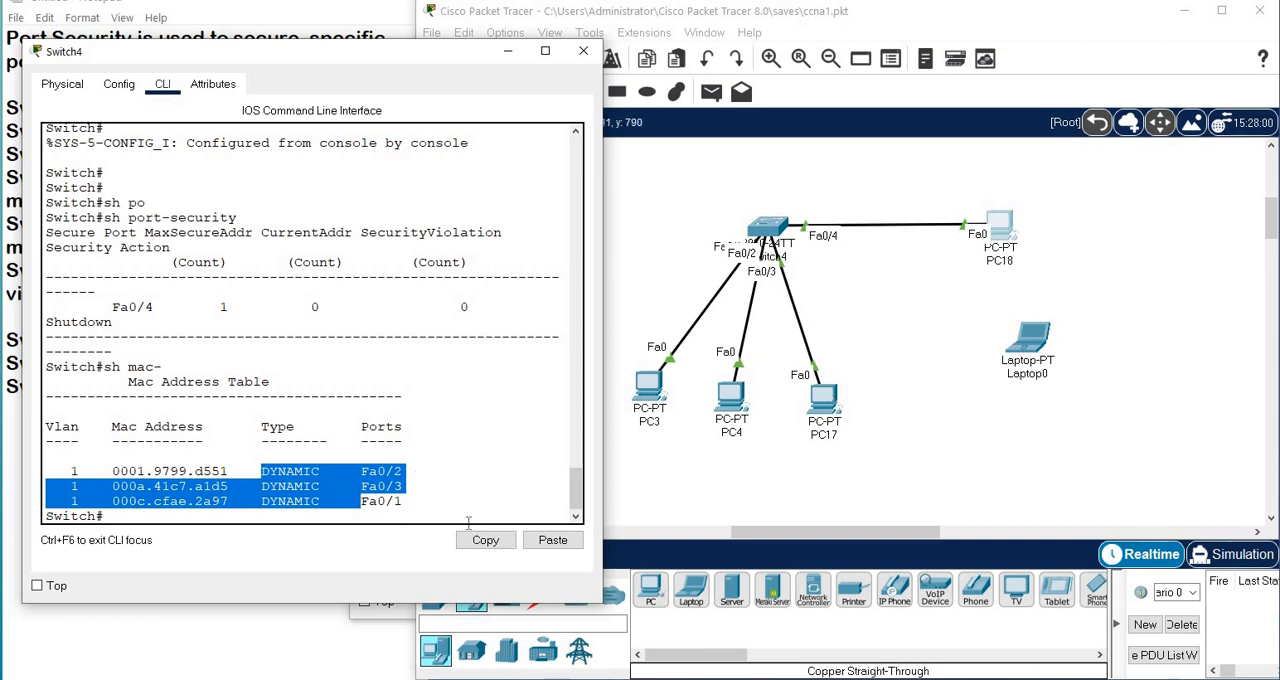
# Open the command prompt on PC18 and run ipconfig to check its IP configuration.
pyautogui.click(999, 228)
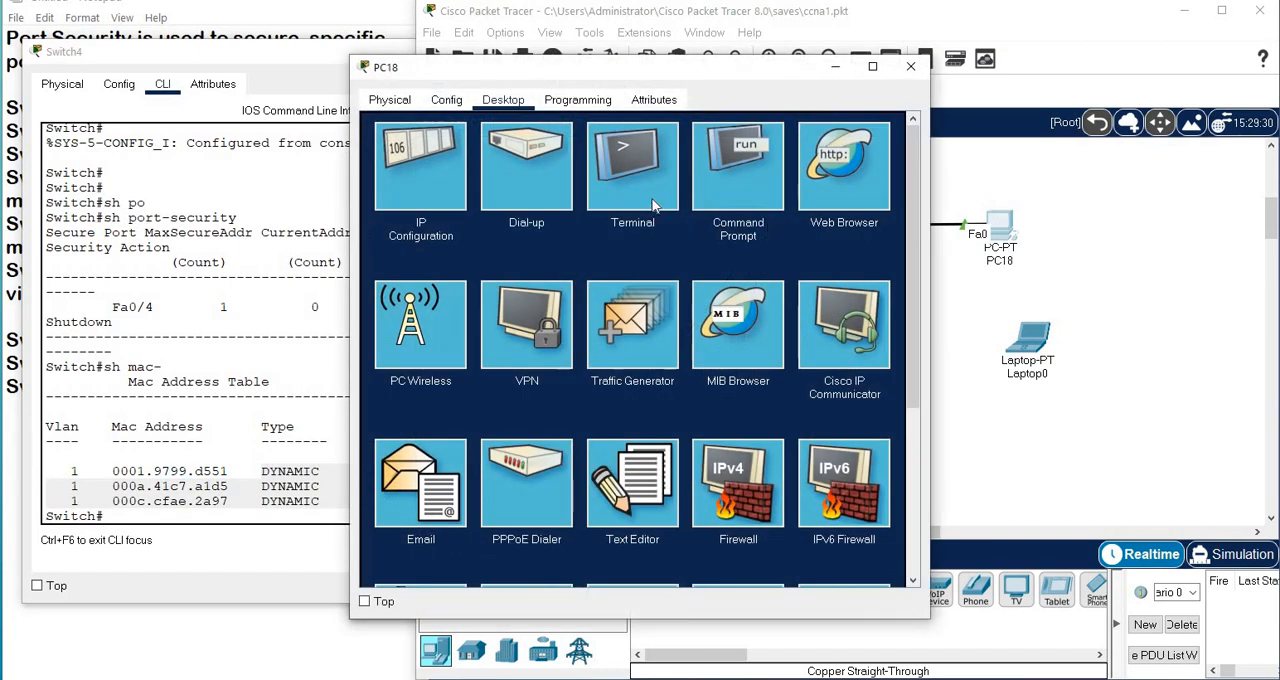
pyautogui.click(750, 200)
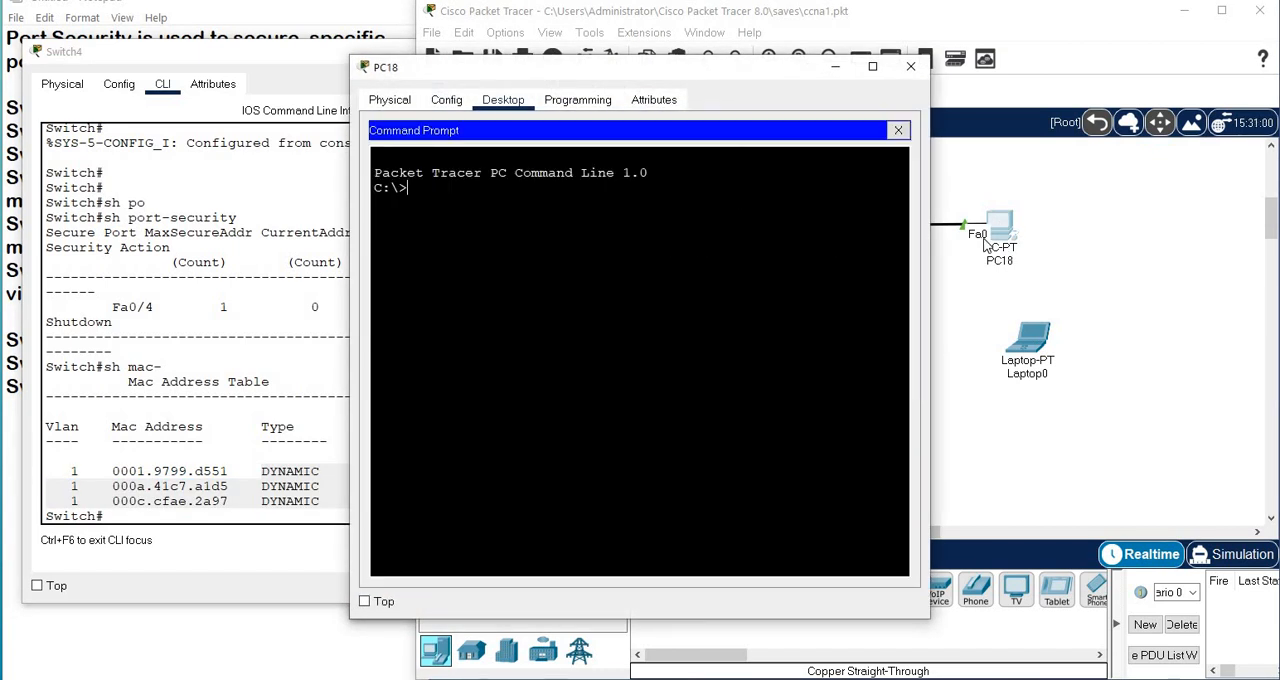
pyautogui.write('ipconfig')
pyautogui.press('Return')
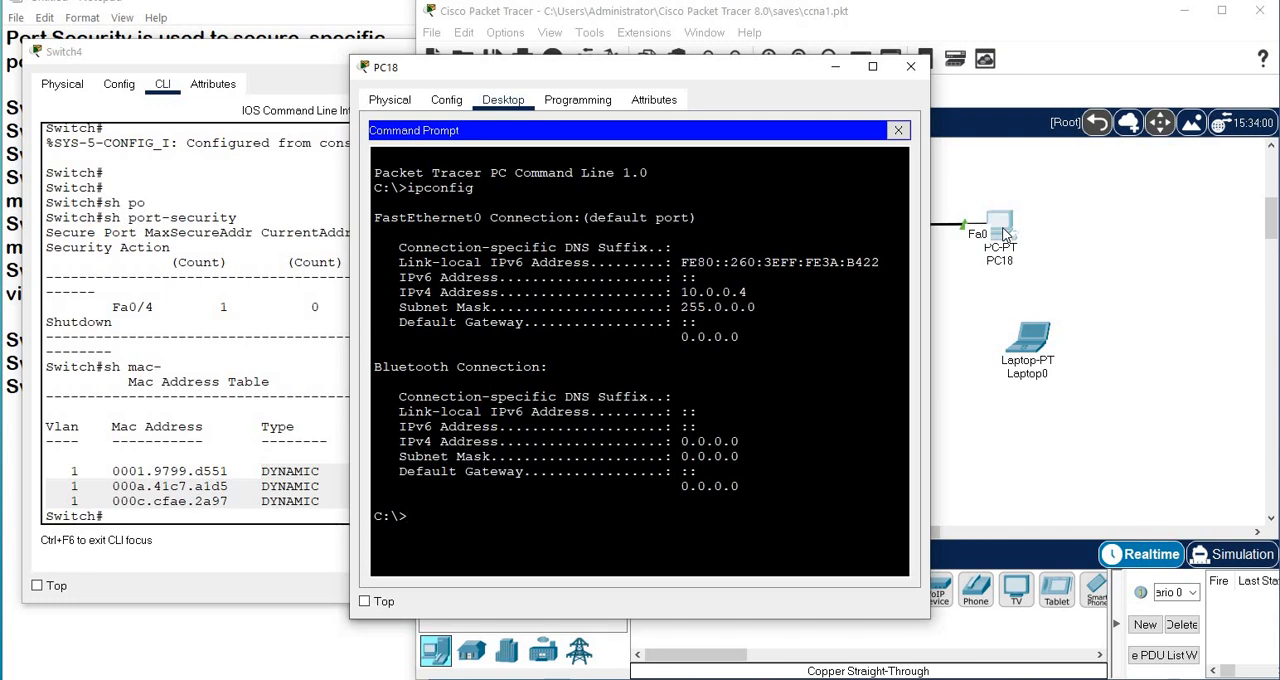
# Ping 10.0.0.1 from PC18 to send traffic through switch port Fa0/4.
pyautogui.write('ping 10.0.0.1')
pyautogui.press('Return')
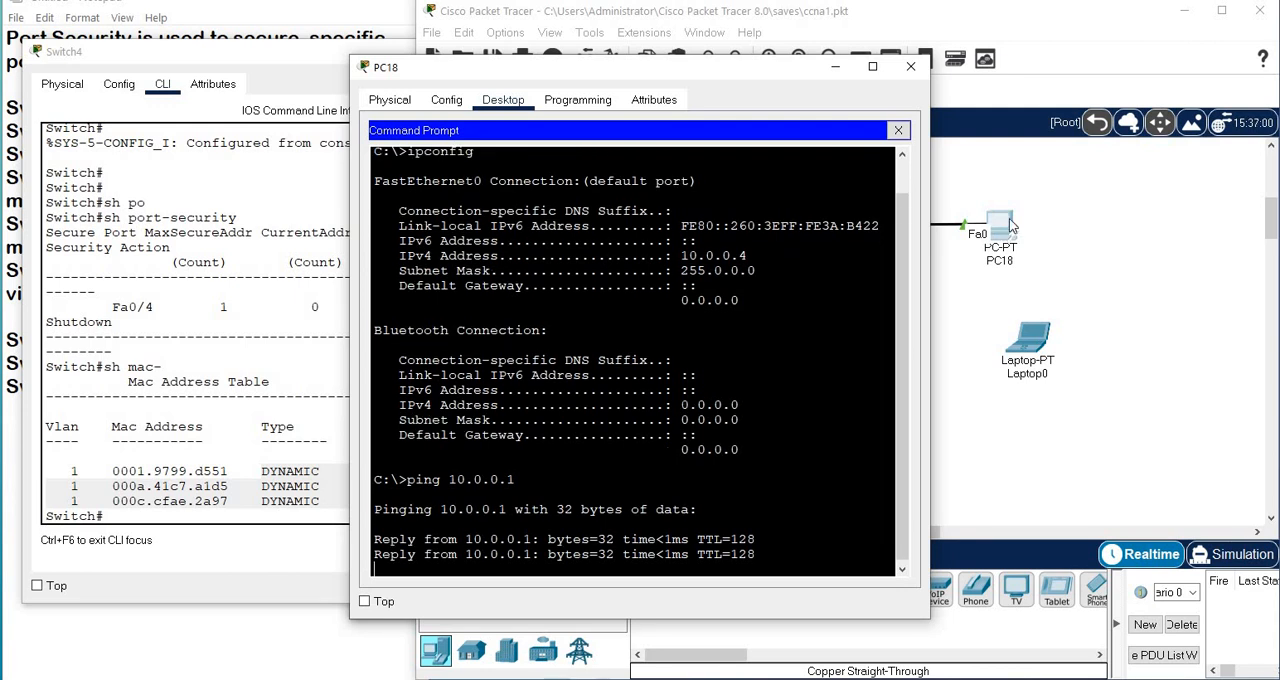
# Return to the Switch4 CLI, rerun sh mac- and examine the MAC address entry for Fa0/4.
pyautogui.click(318, 501)
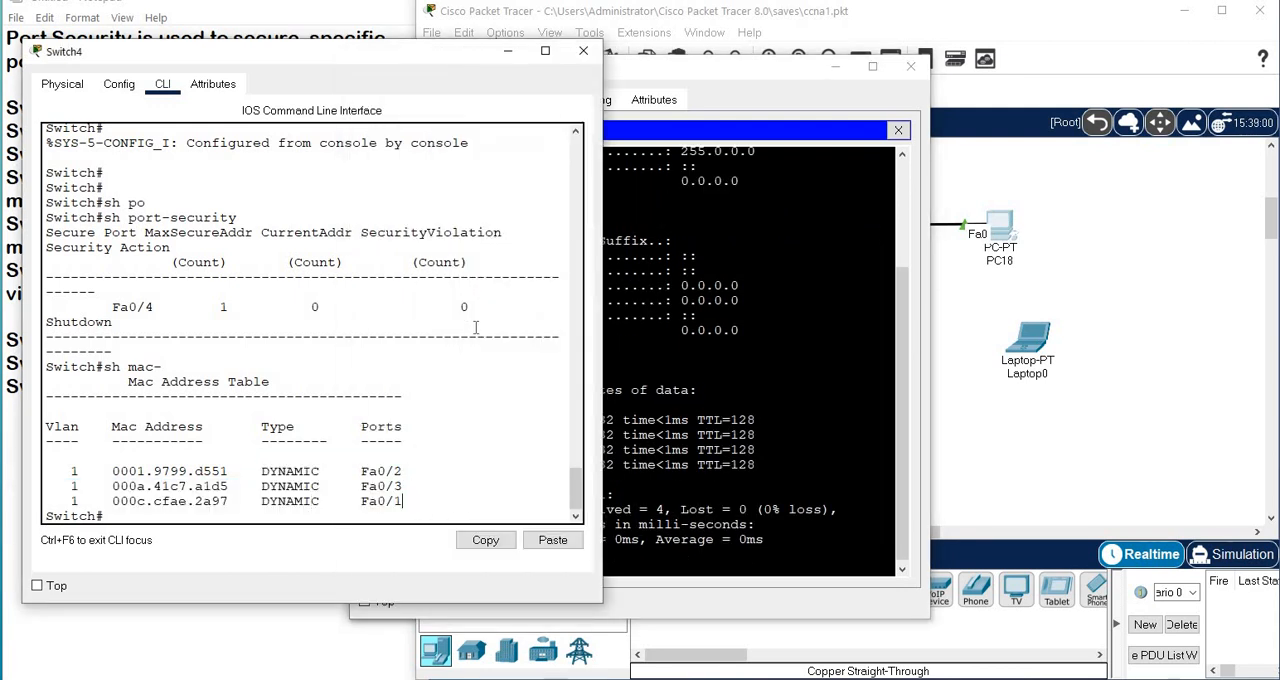
pyautogui.press('Up')
pyautogui.press('Return')
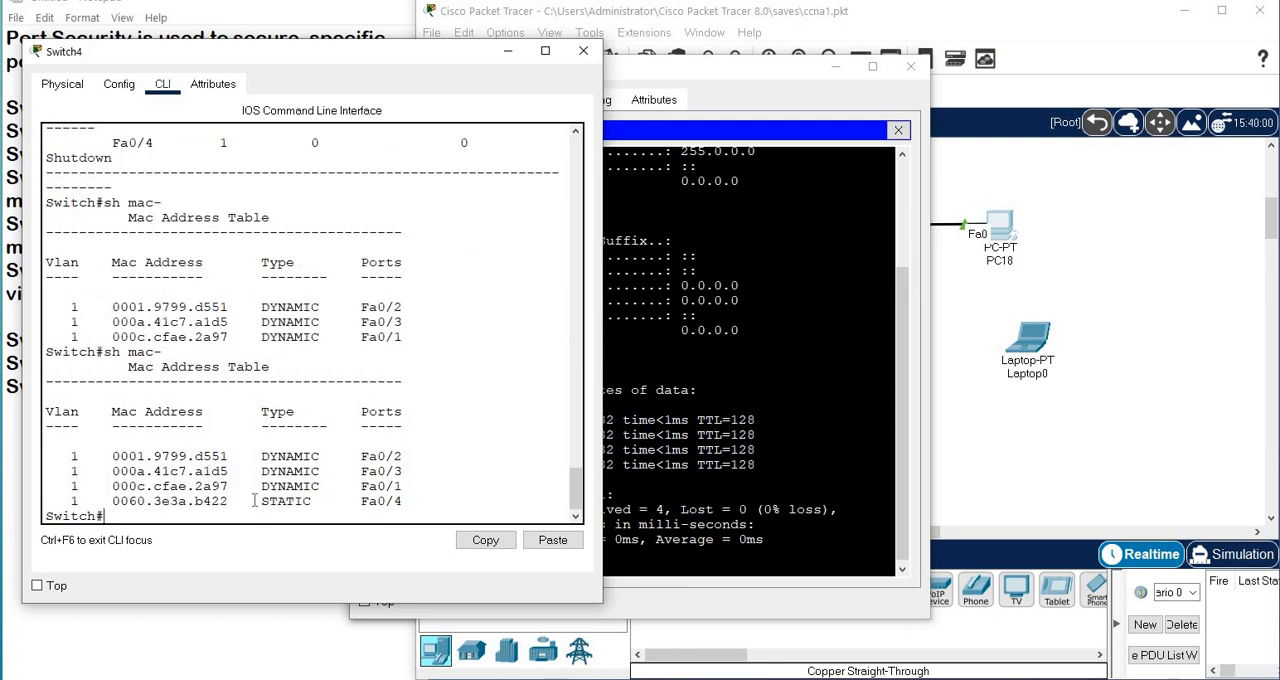
pyautogui.moveTo(250, 500); pyautogui.dragTo(416, 505)
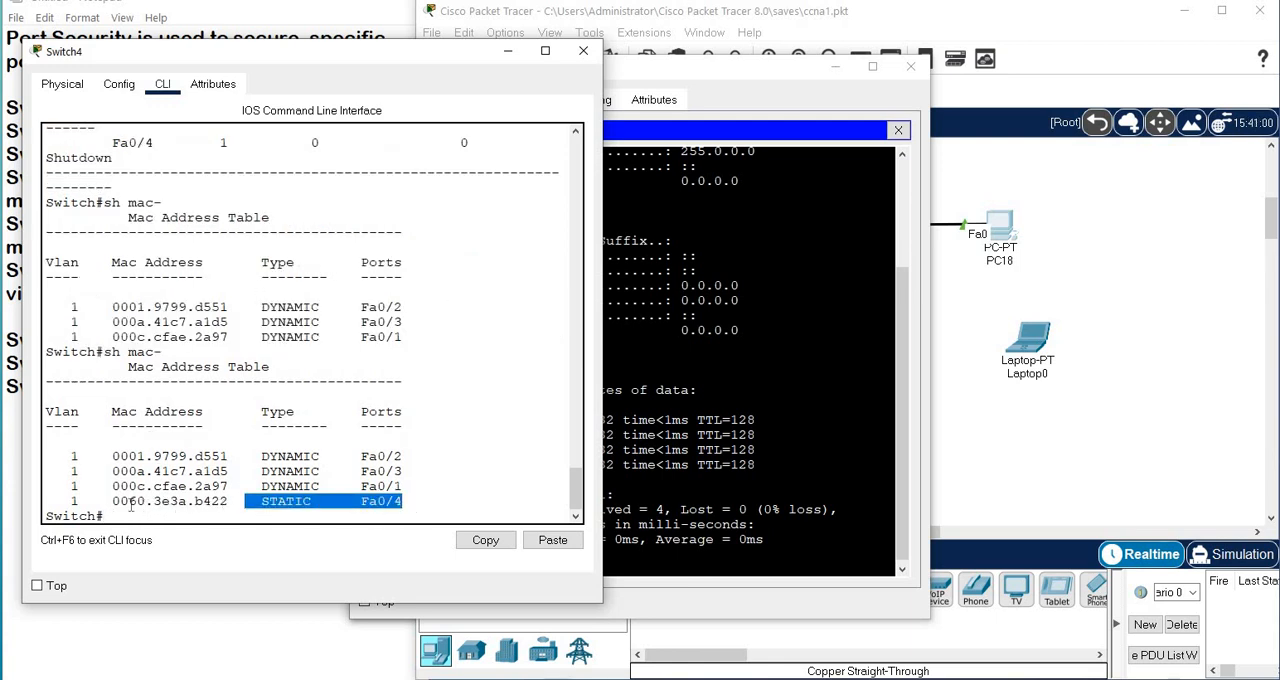
pyautogui.moveTo(119, 501); pyautogui.dragTo(436, 514)
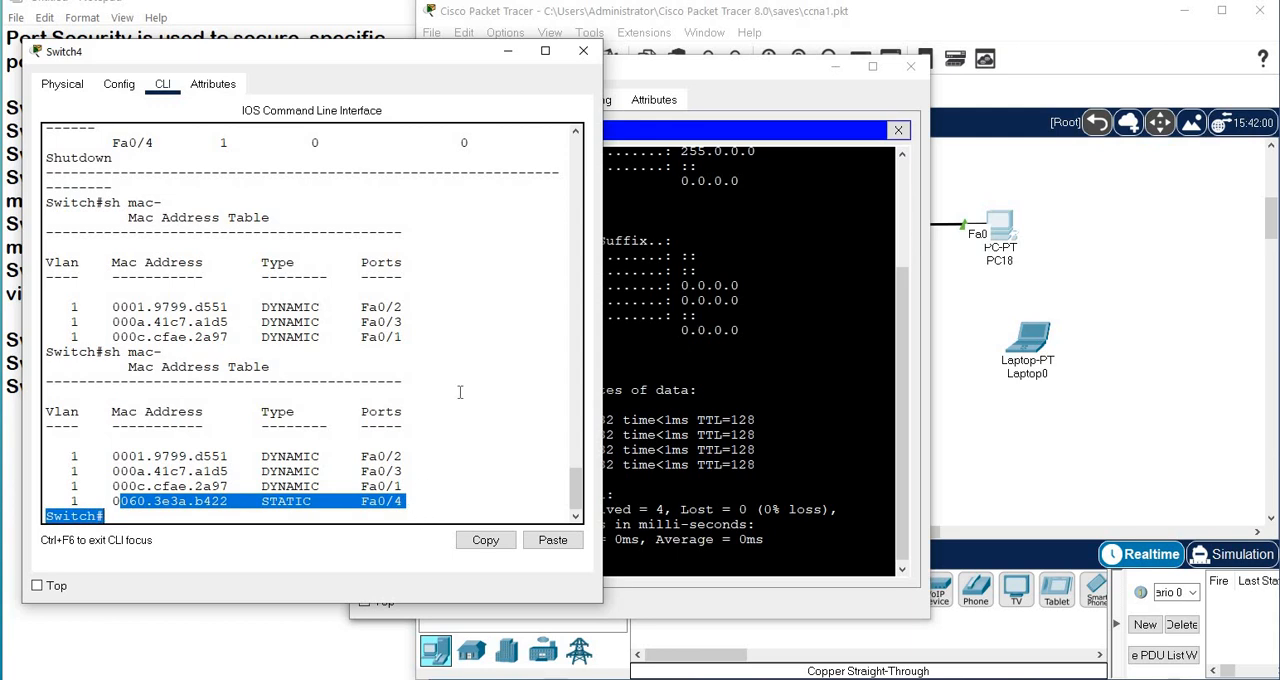
# Rerun sh port-security on the switch and check the current address count and violation action for Fa0/4.
pyautogui.press('Up')
pyautogui.press('Up')
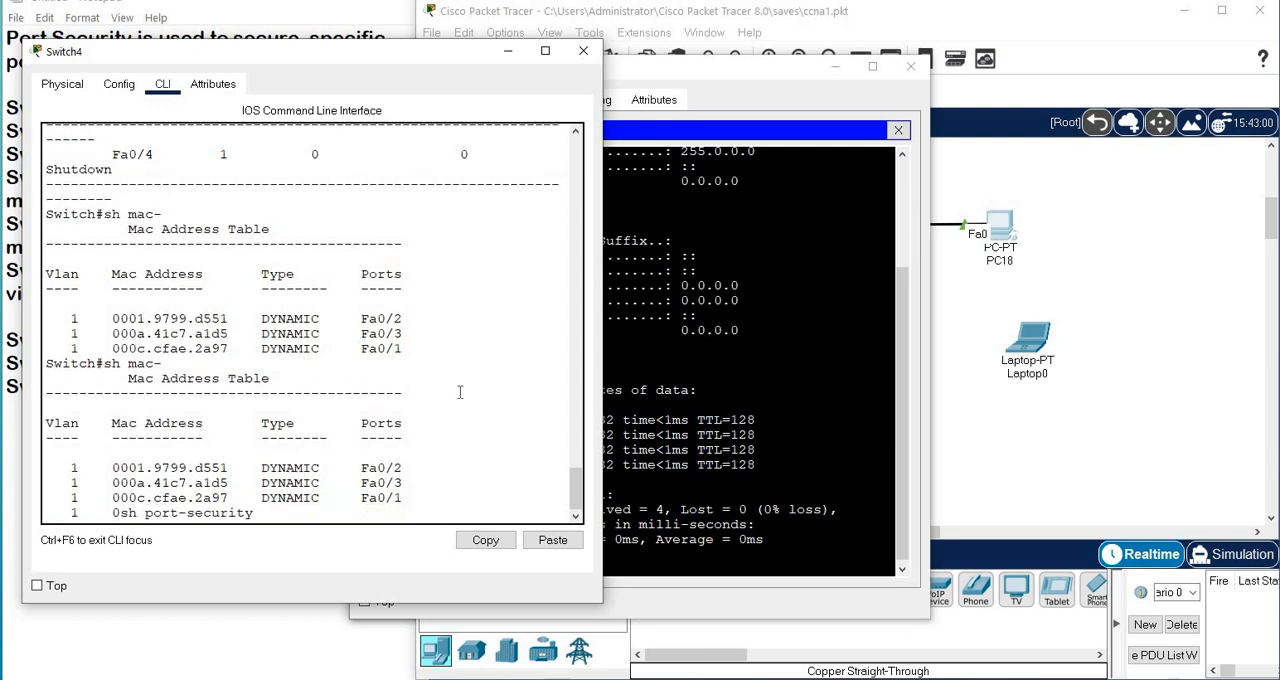
pyautogui.press('Return')
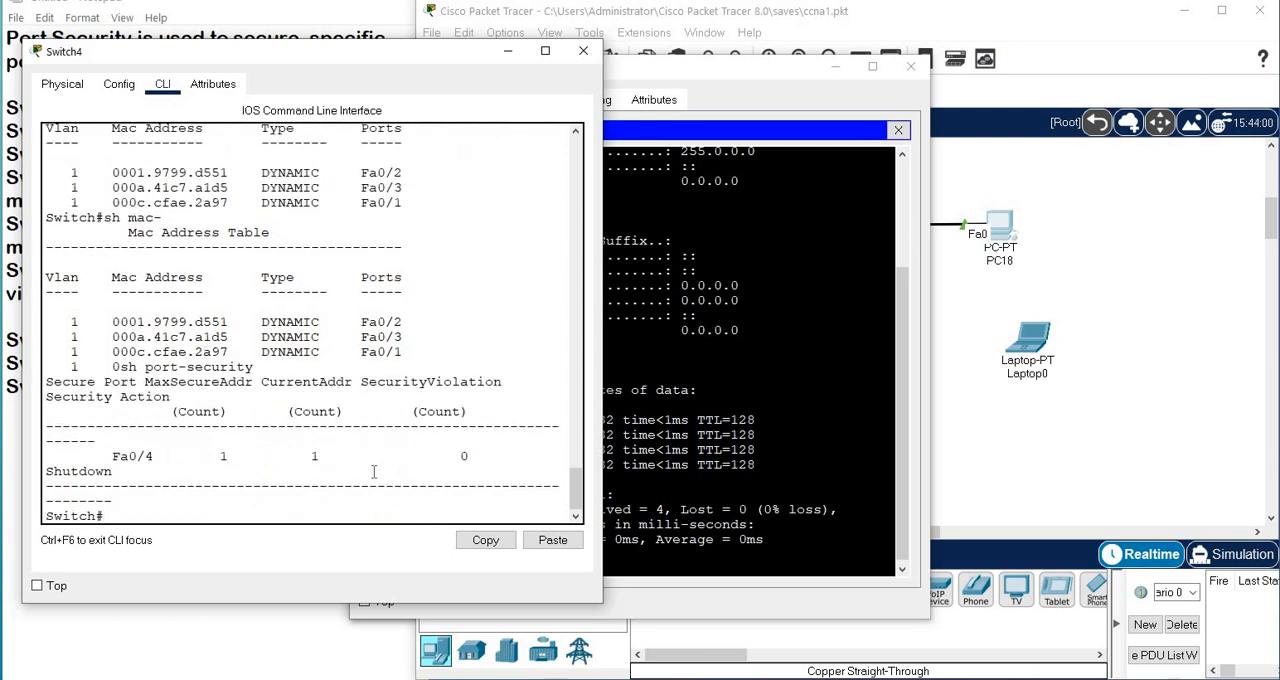
pyautogui.moveTo(303, 455); pyautogui.dragTo(305, 483)
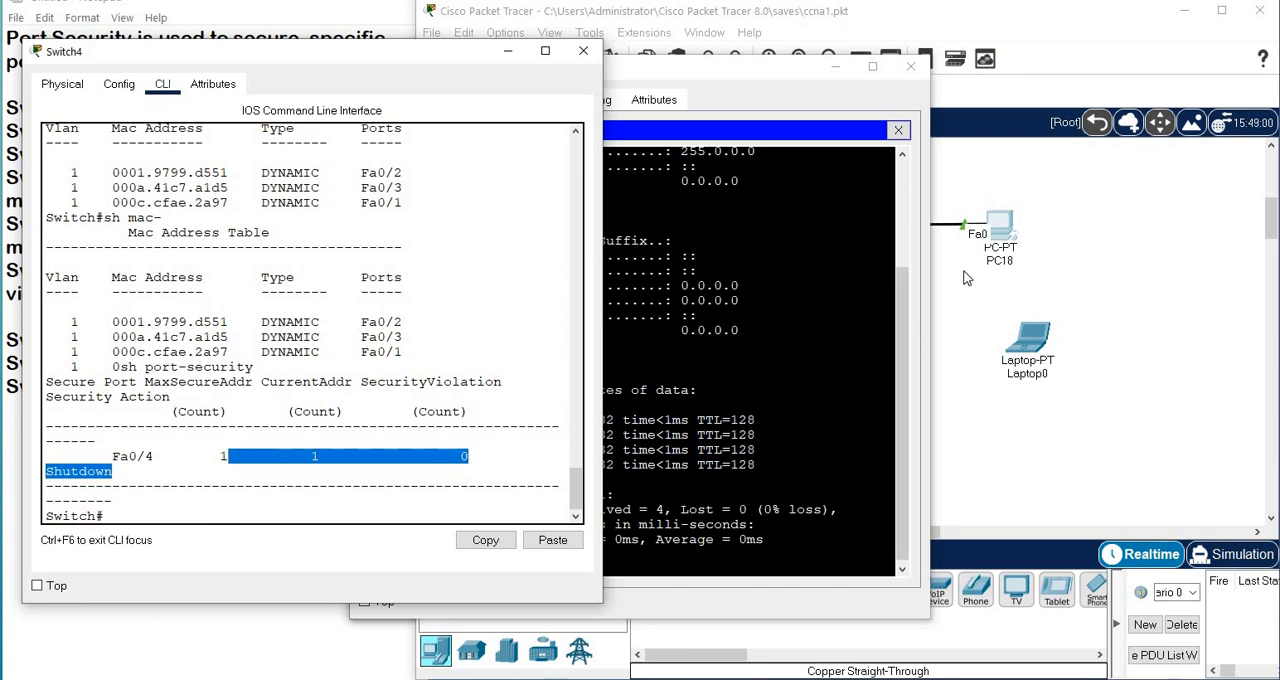
# Bring the network workspace to the front and move Laptop0 slightly closer to PC18.
pyautogui.click(967, 276)
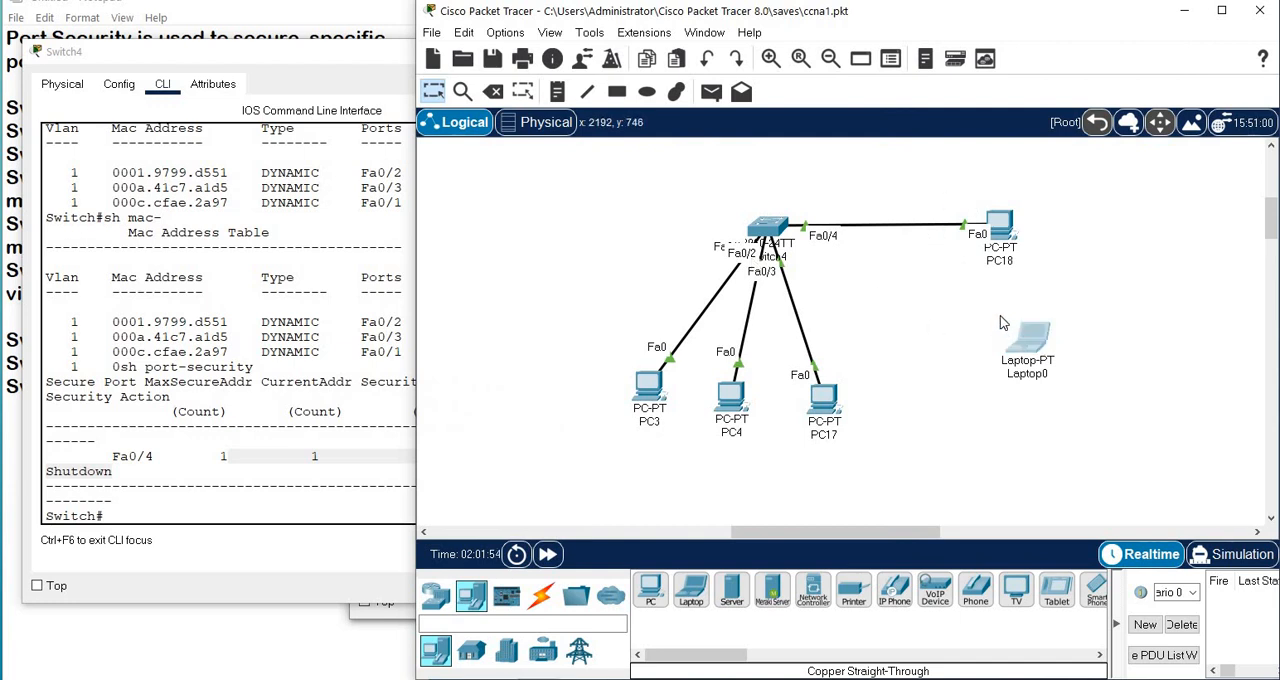
pyautogui.moveTo(1002, 322); pyautogui.dragTo(977, 301)
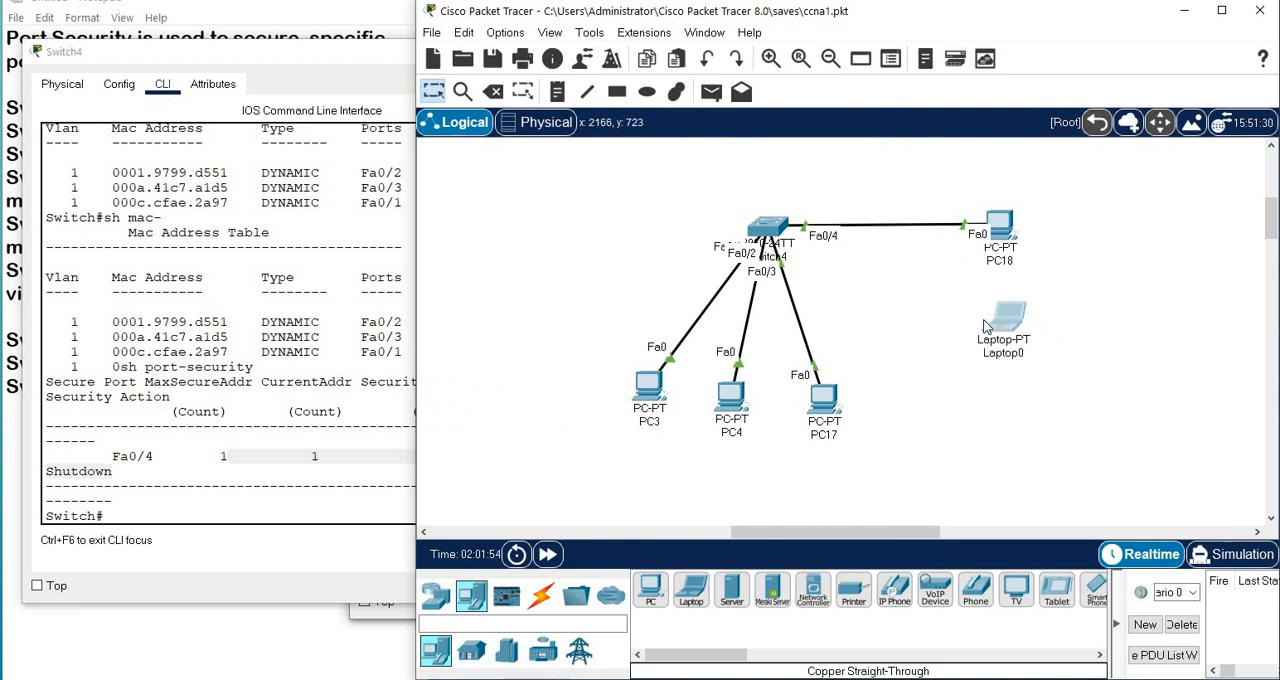
# Move the Fa0/4 cable's far end from PC18 to the FastEthernet0 port of Laptop0.
pyautogui.click(964, 225)
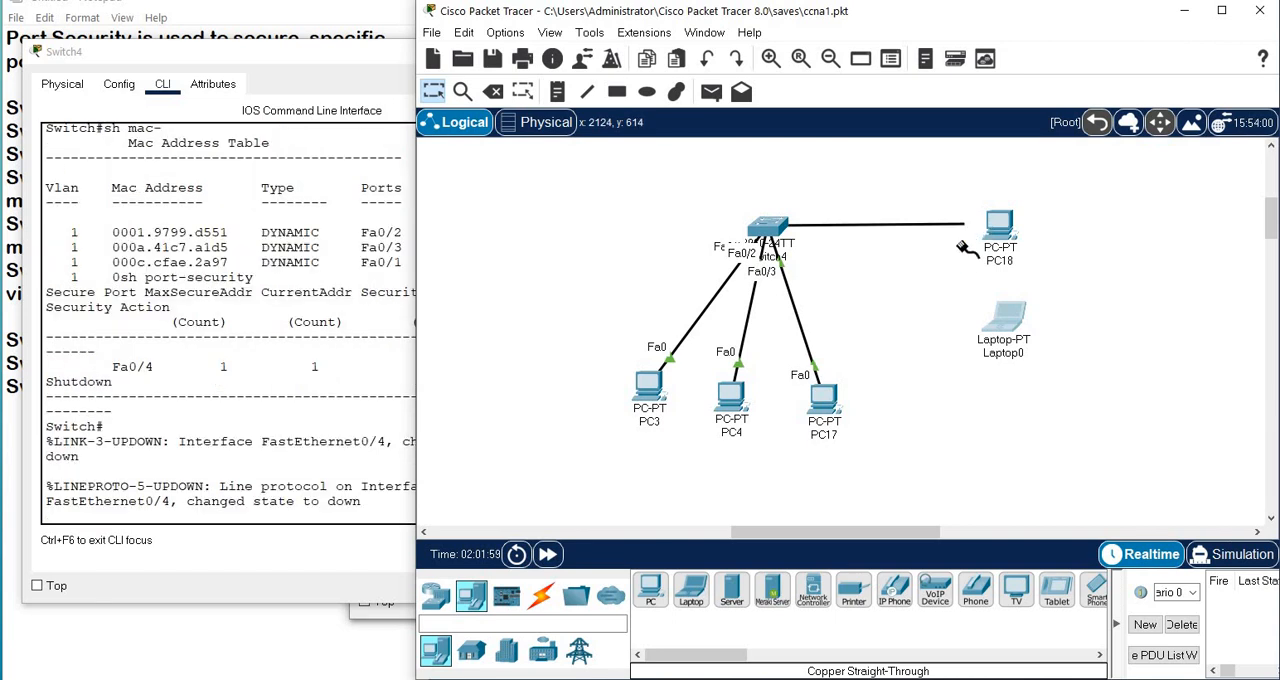
pyautogui.click(1005, 316)
pyautogui.click(1065, 388)
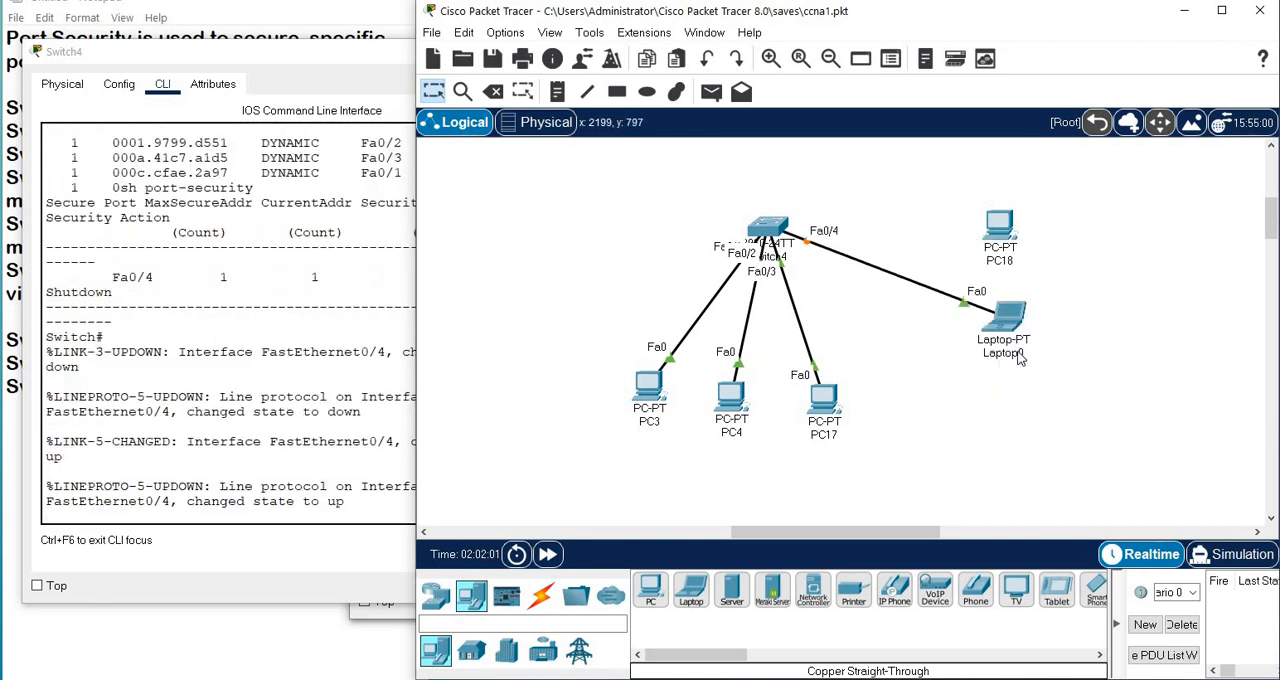
# Assign Laptop0 the static IPv4 address 10.0.0.5 with subnet mask 255.0.0.0.
pyautogui.click(1010, 325)
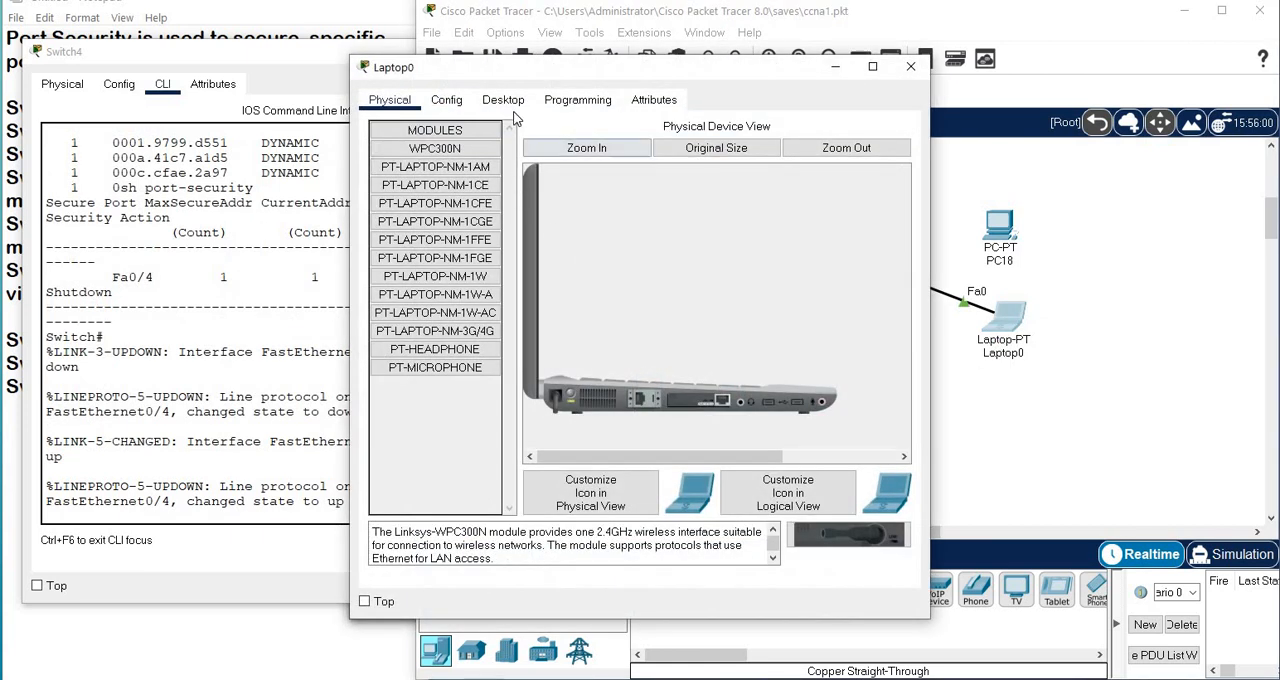
pyautogui.click(503, 100)
pyautogui.click(490, 236)
pyautogui.click(637, 219)
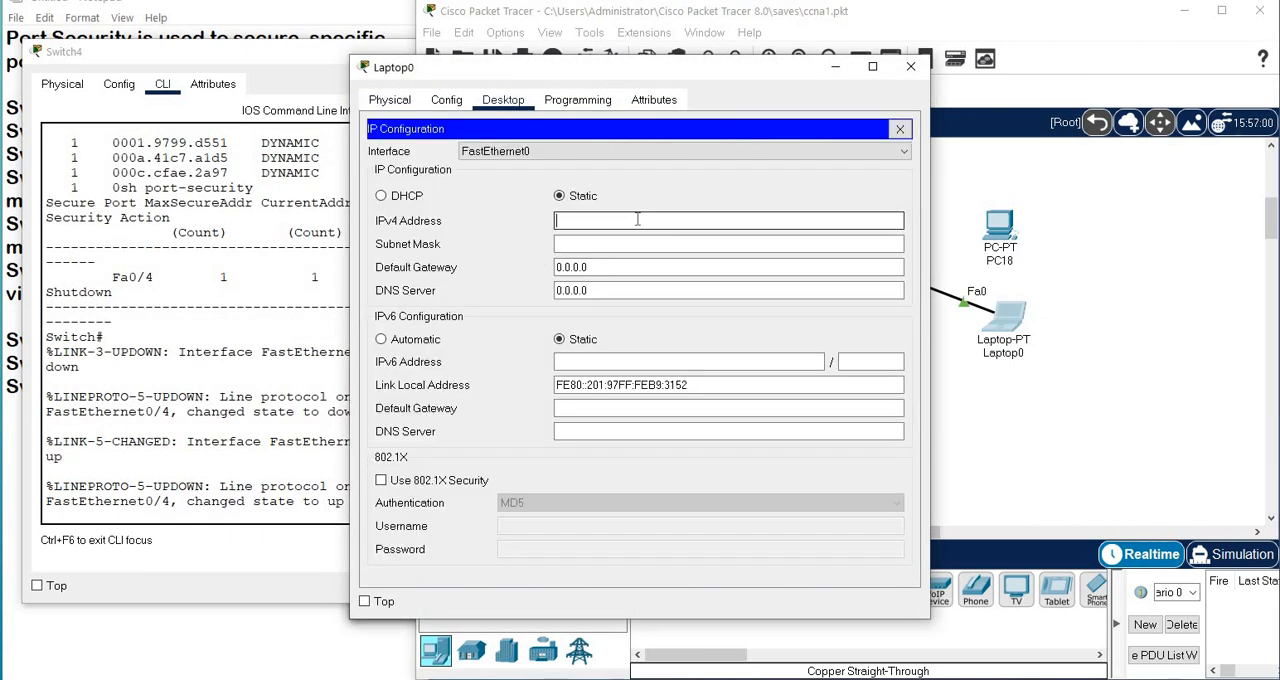
pyautogui.write('10.0.0')
pyautogui.write('.5')
pyautogui.click(630, 243)
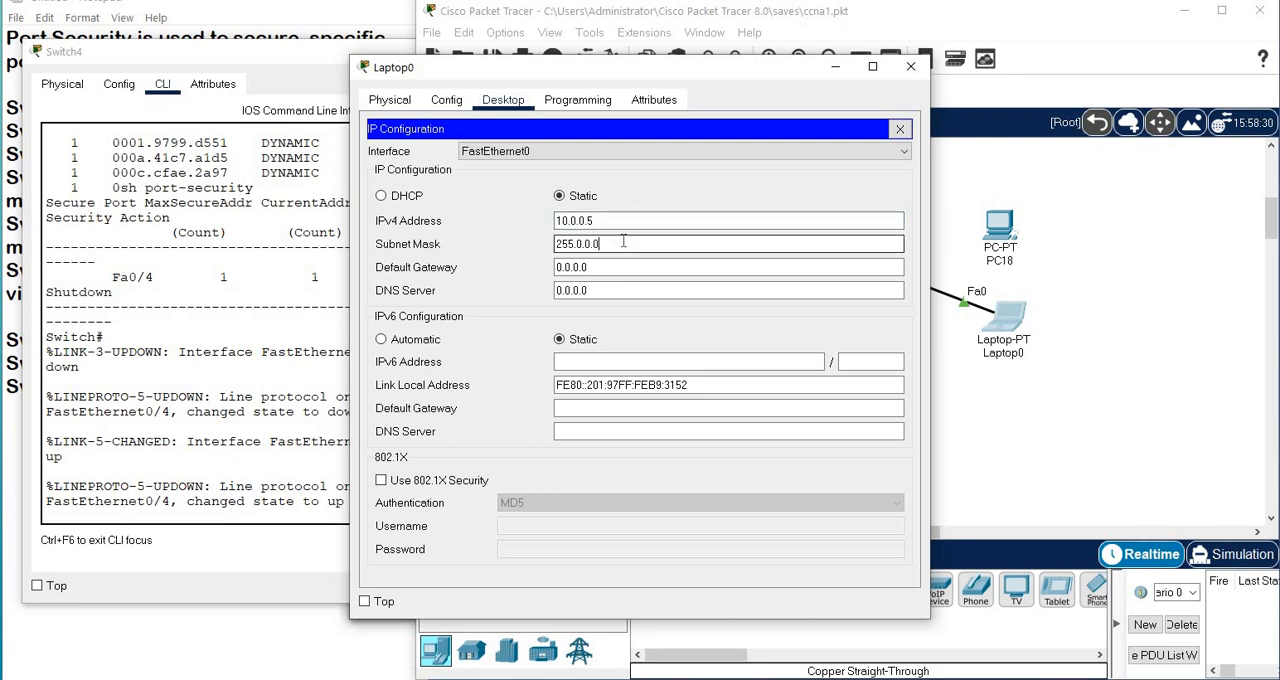
pyautogui.click(899, 129)
# Run ipconfig in Laptop0's command prompt to check its IP settings.
pyautogui.click(742, 200)
pyautogui.write('i')
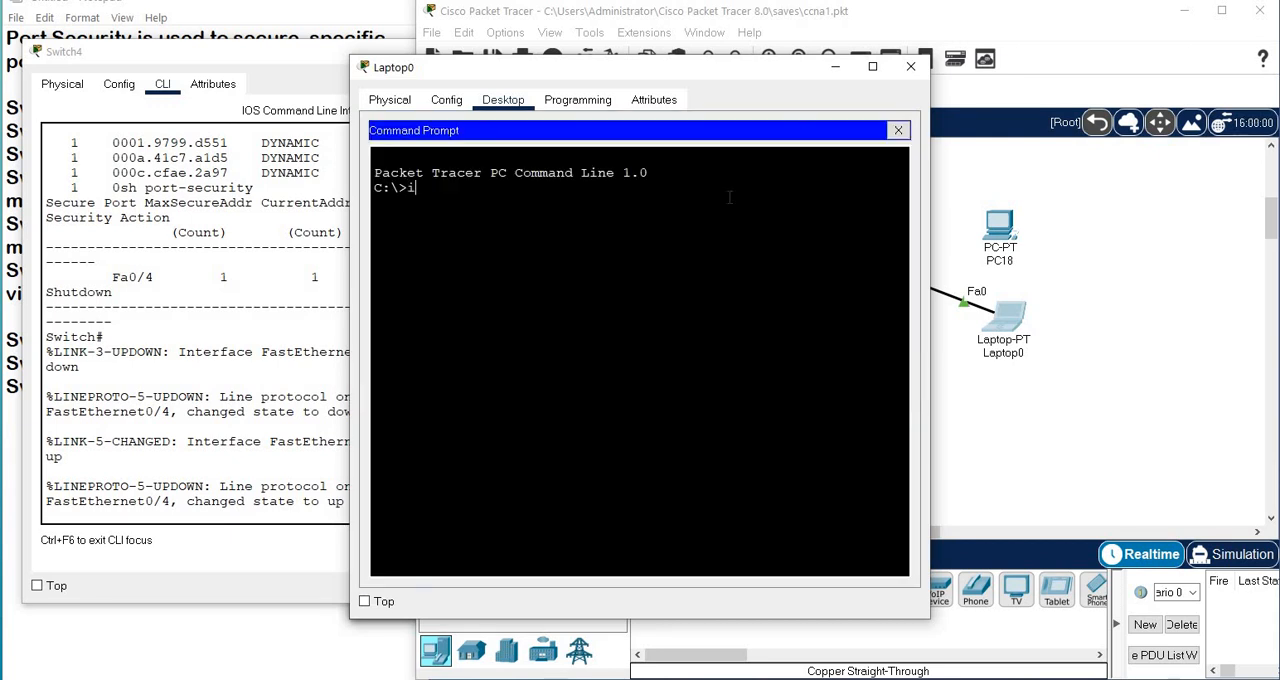
pyautogui.write('pconfig')
pyautogui.press('Return')
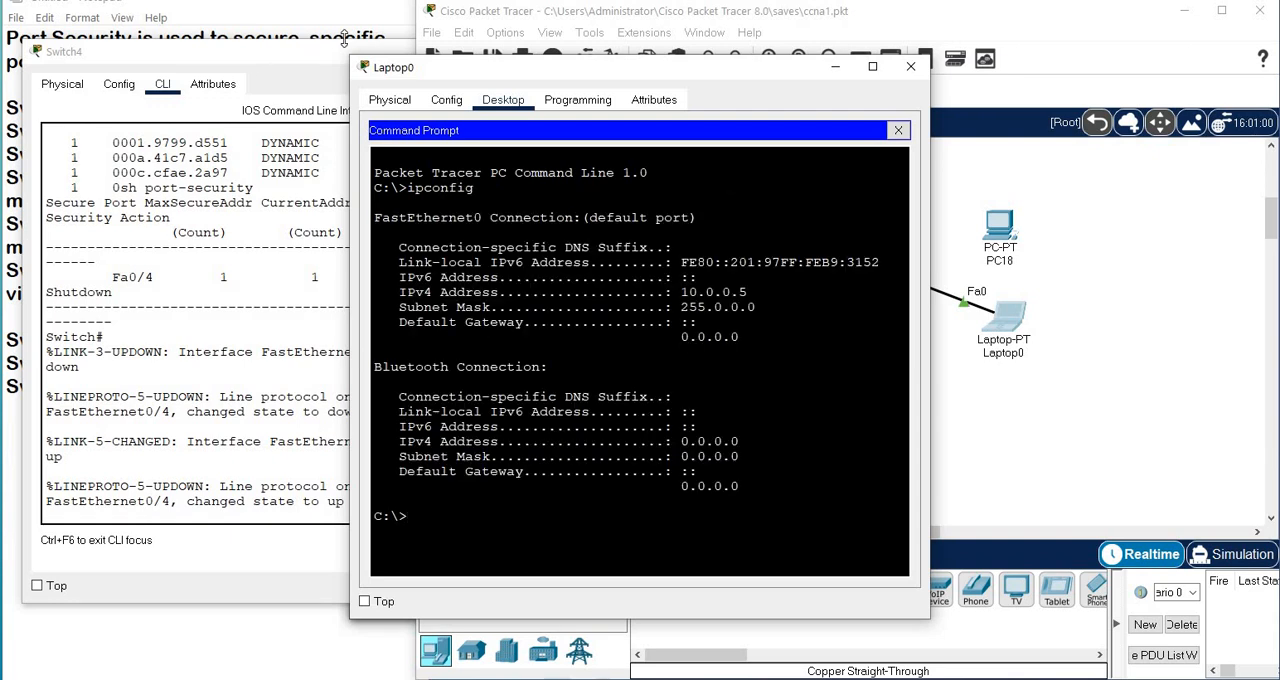
# Shift the Laptop0 window clear of the Fa0/4 link and ping 10.0.0.1 from the laptop.
pyautogui.moveTo(527, 69); pyautogui.dragTo(357, 96)
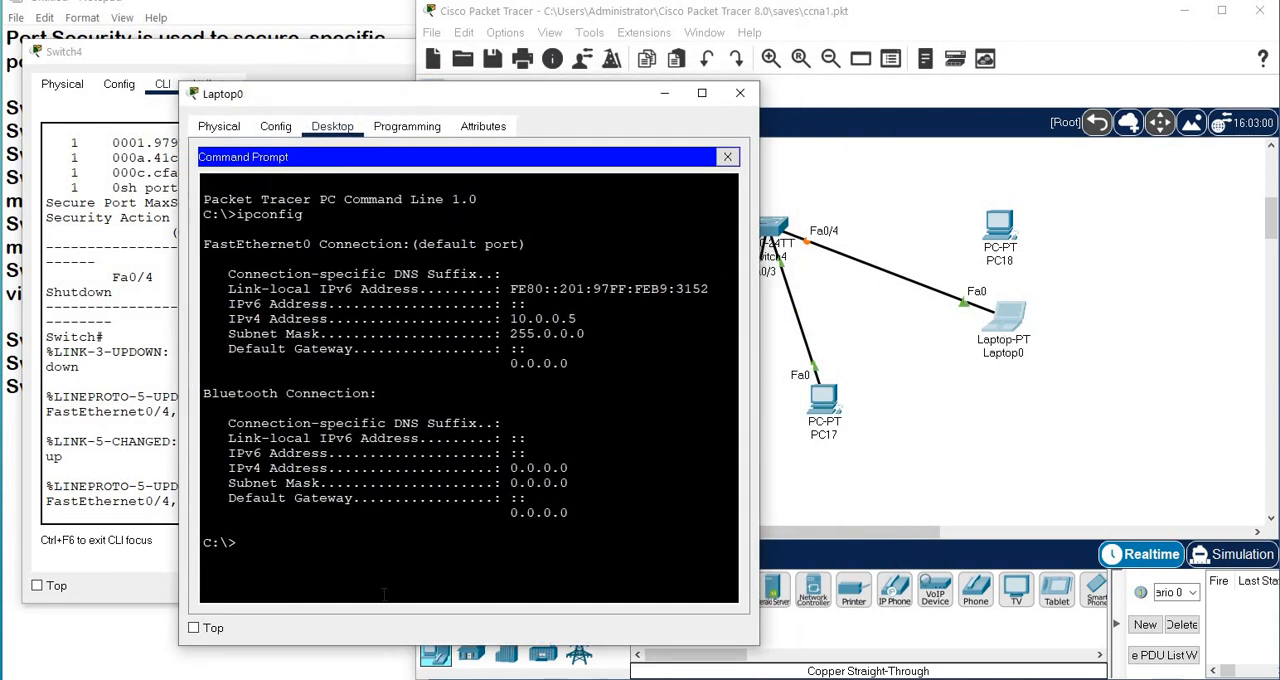
pyautogui.write('ing 10.0.0.1')
pyautogui.press('Return')
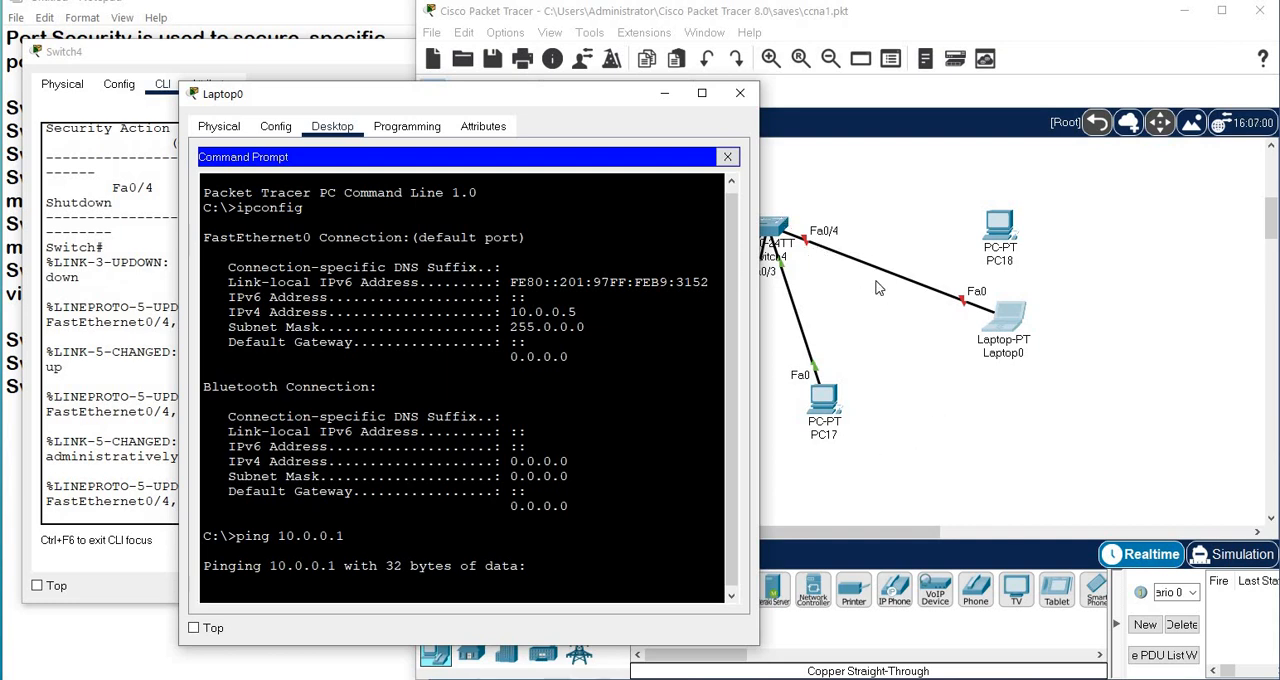
# Return to the Switch4 CLI, run sh port-security and check the security violation count for Fa0/4.
pyautogui.click(882, 338)
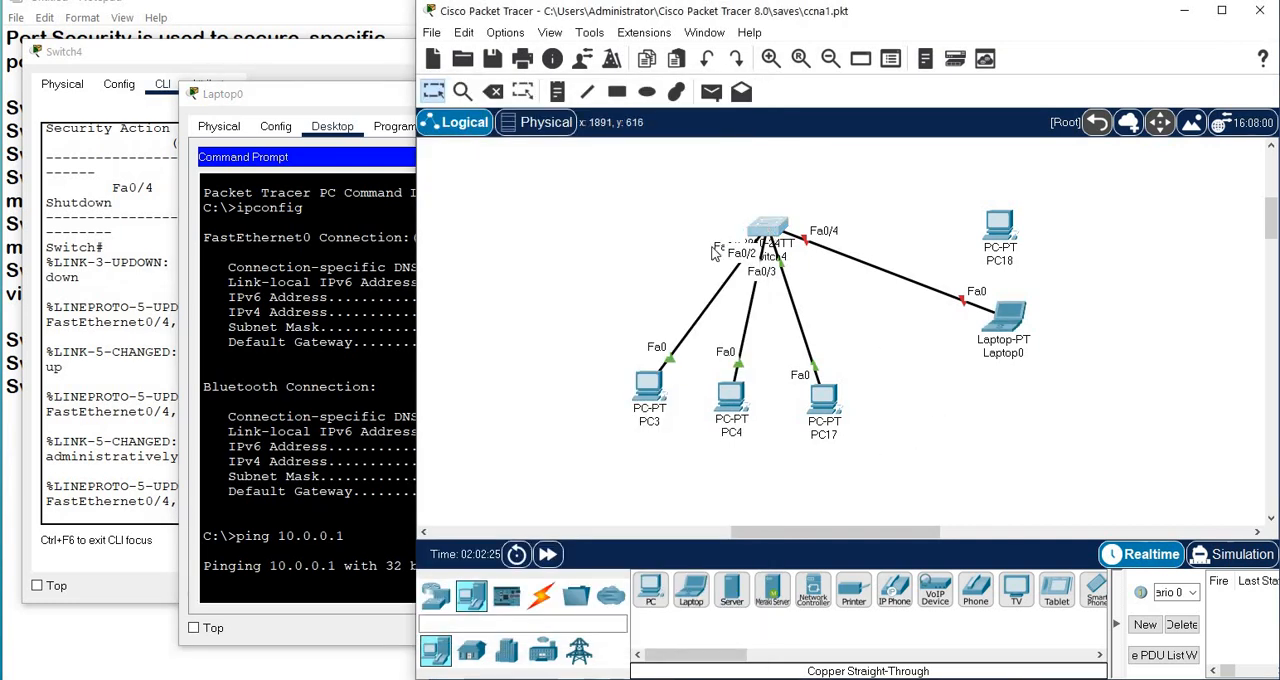
pyautogui.click(768, 230)
pyautogui.press('Return')
pyautogui.press('Return')
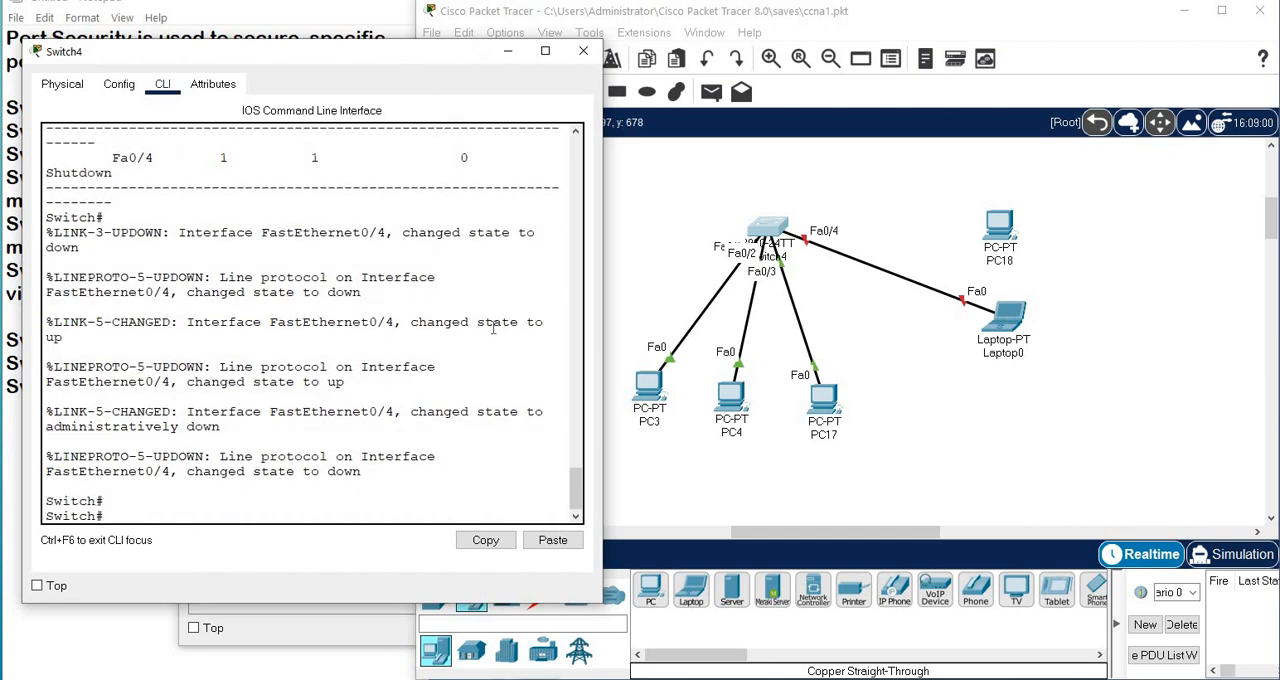
pyautogui.write('sh port-security')
pyautogui.press('Return')
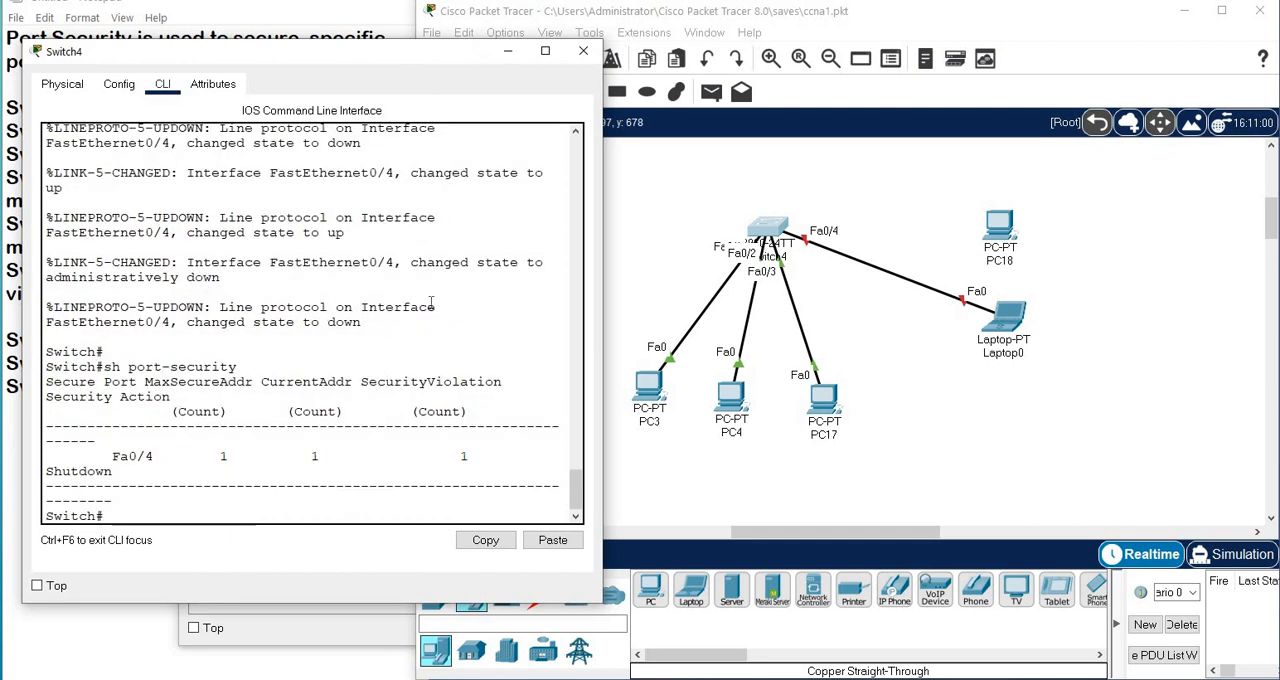
pyautogui.moveTo(454, 455); pyautogui.dragTo(494, 455)
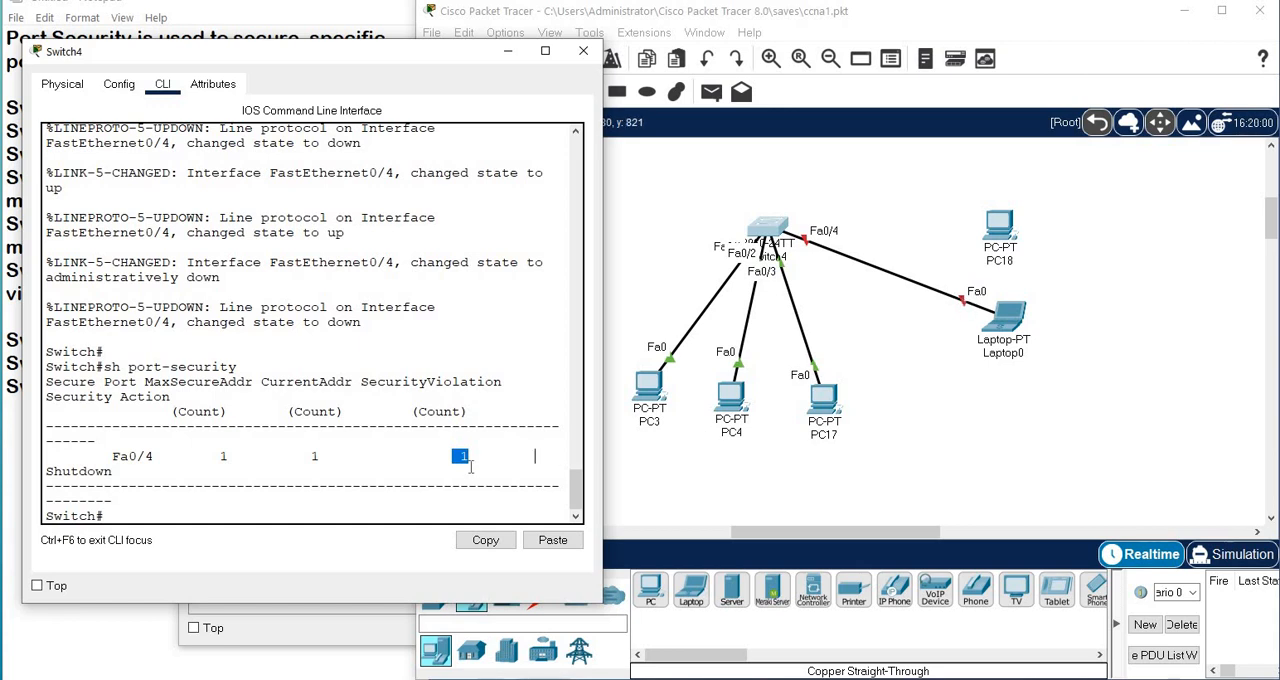
# Move the Fa0/4 cable's end from Laptop0 back to the FastEthernet0 port of PC18.
pyautogui.click(968, 303)
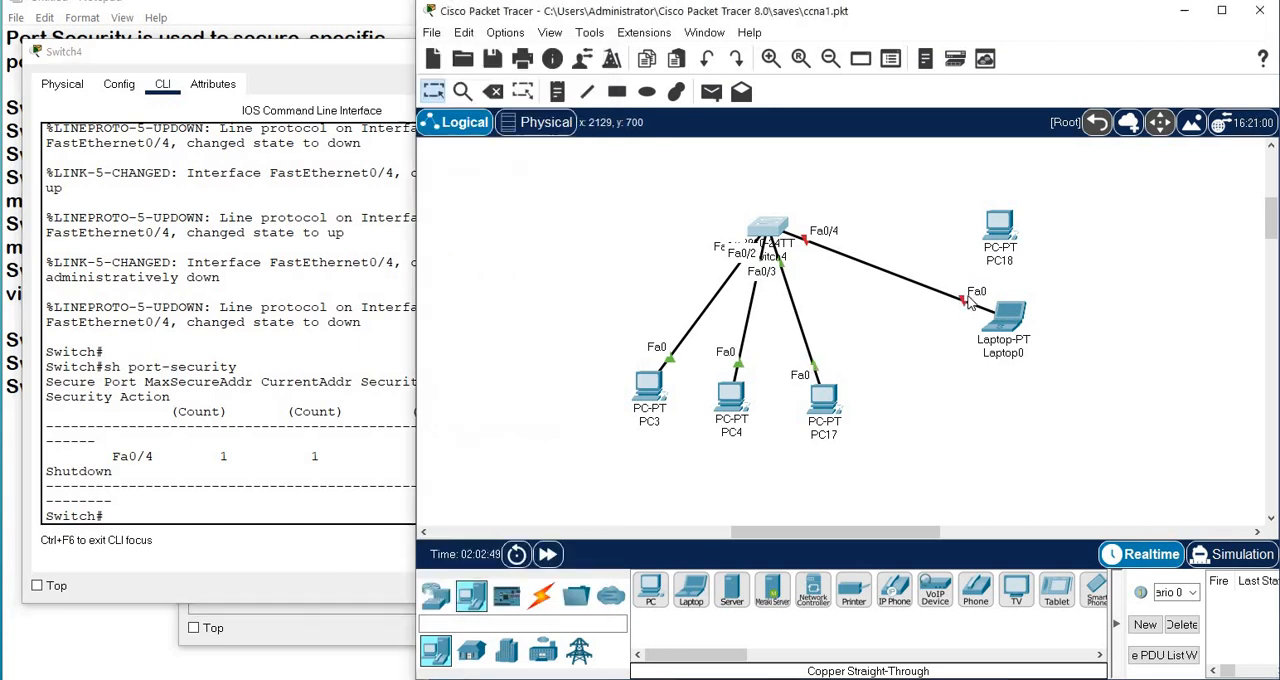
pyautogui.moveTo(971, 294); pyautogui.dragTo(997, 222)
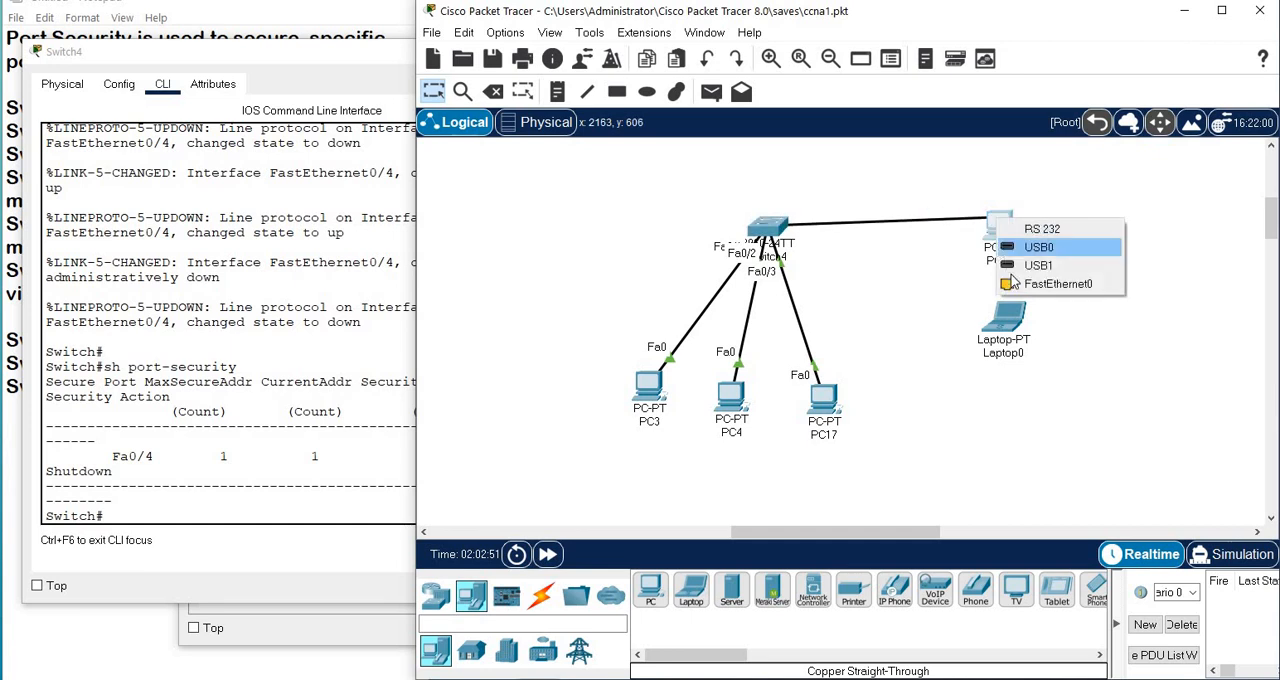
pyautogui.click(1013, 284)
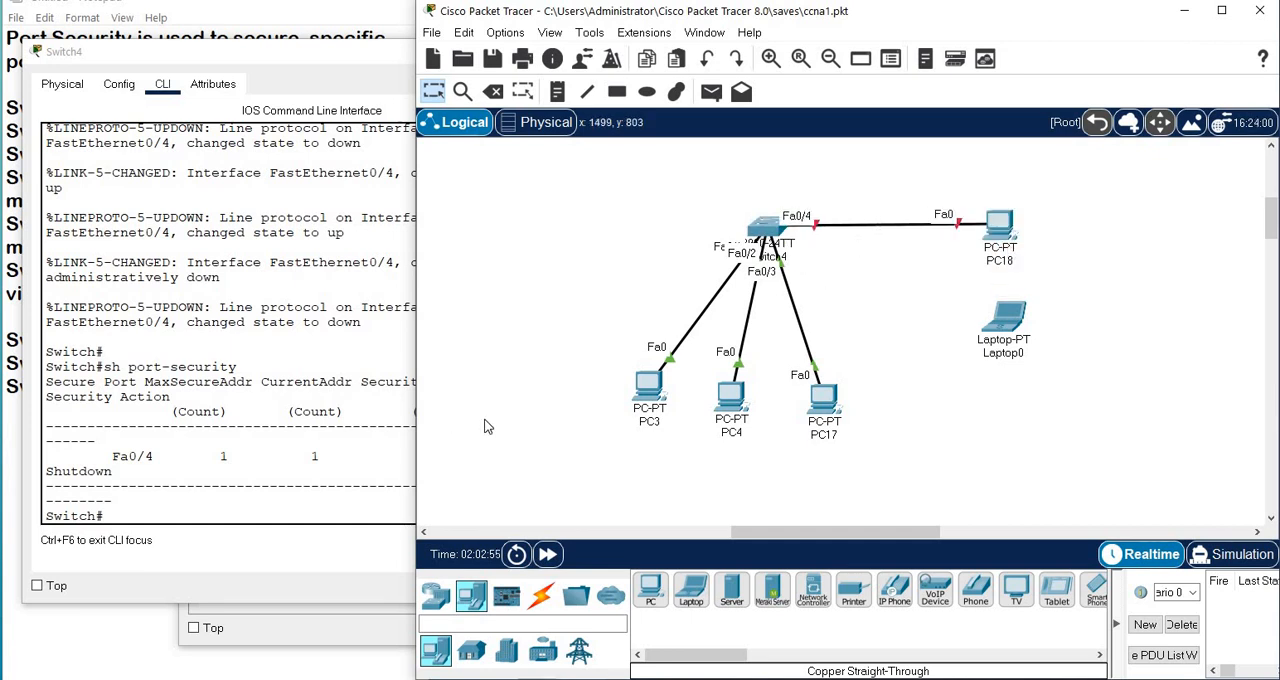
# Try to show the port status on Switch4 with sh int status fa 0/4 and sh int status fa0/4.
pyautogui.click(318, 486)
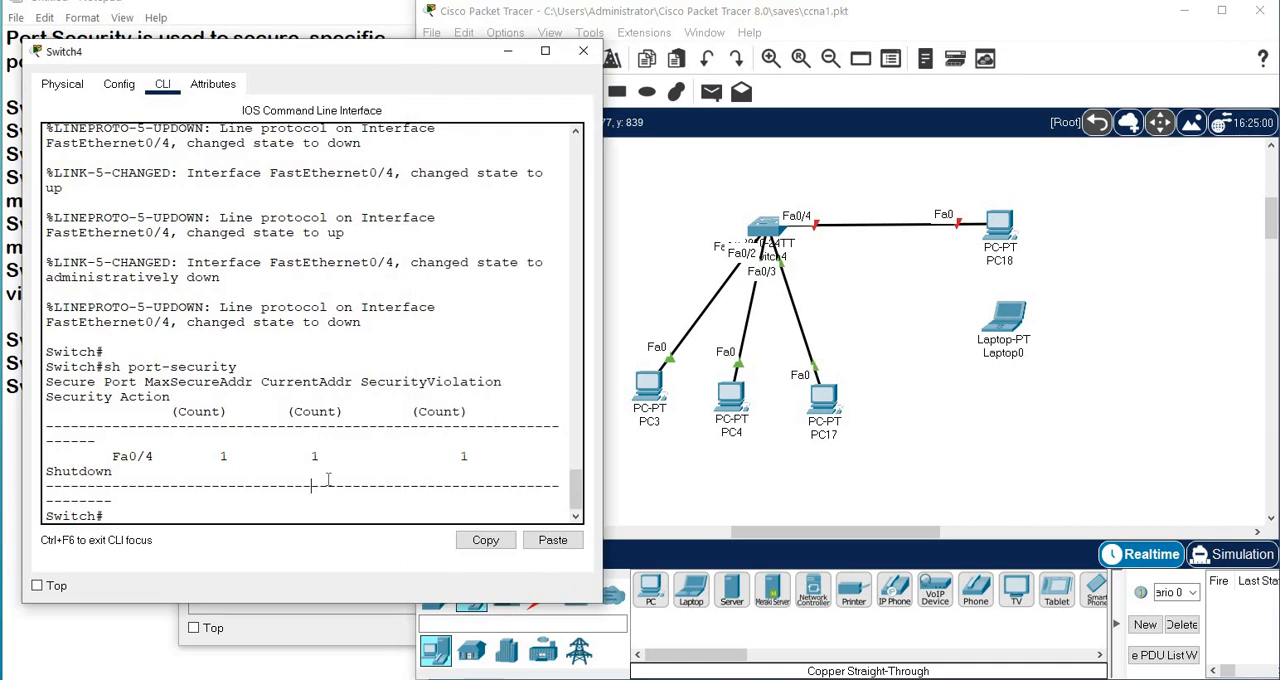
pyautogui.write('sh int sta')
pyautogui.press('Tab')
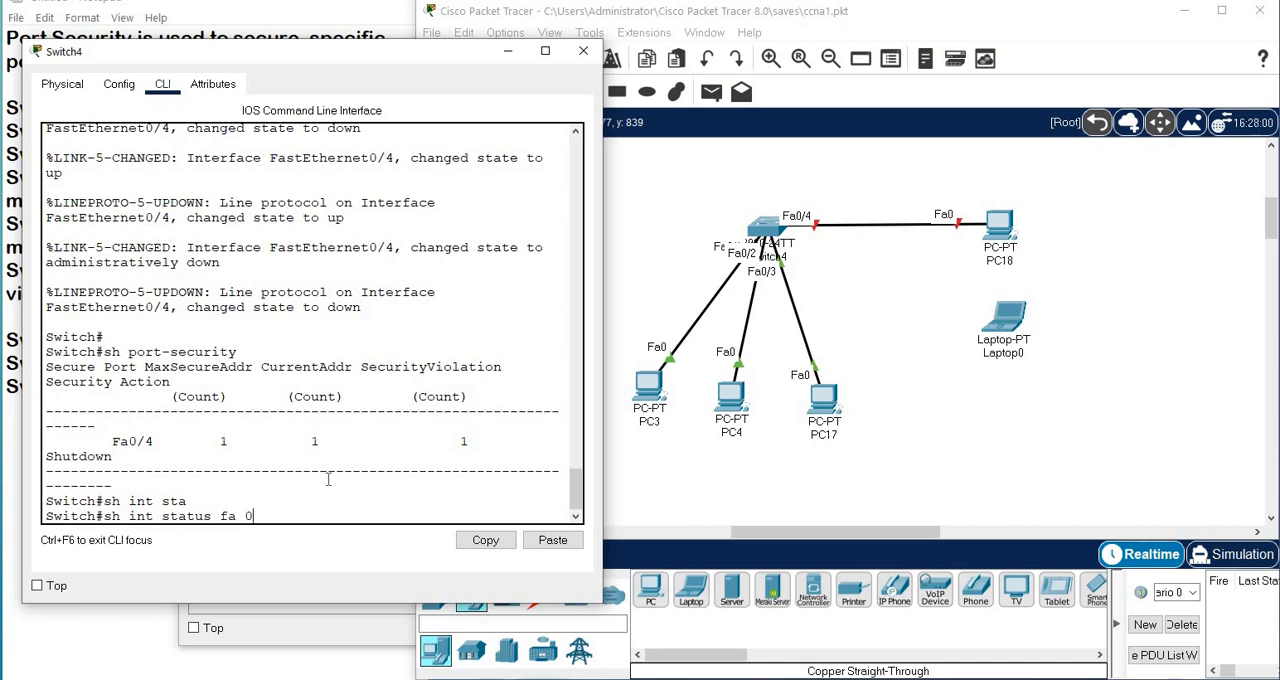
pyautogui.write('fa 0/4')
pyautogui.press('Return')
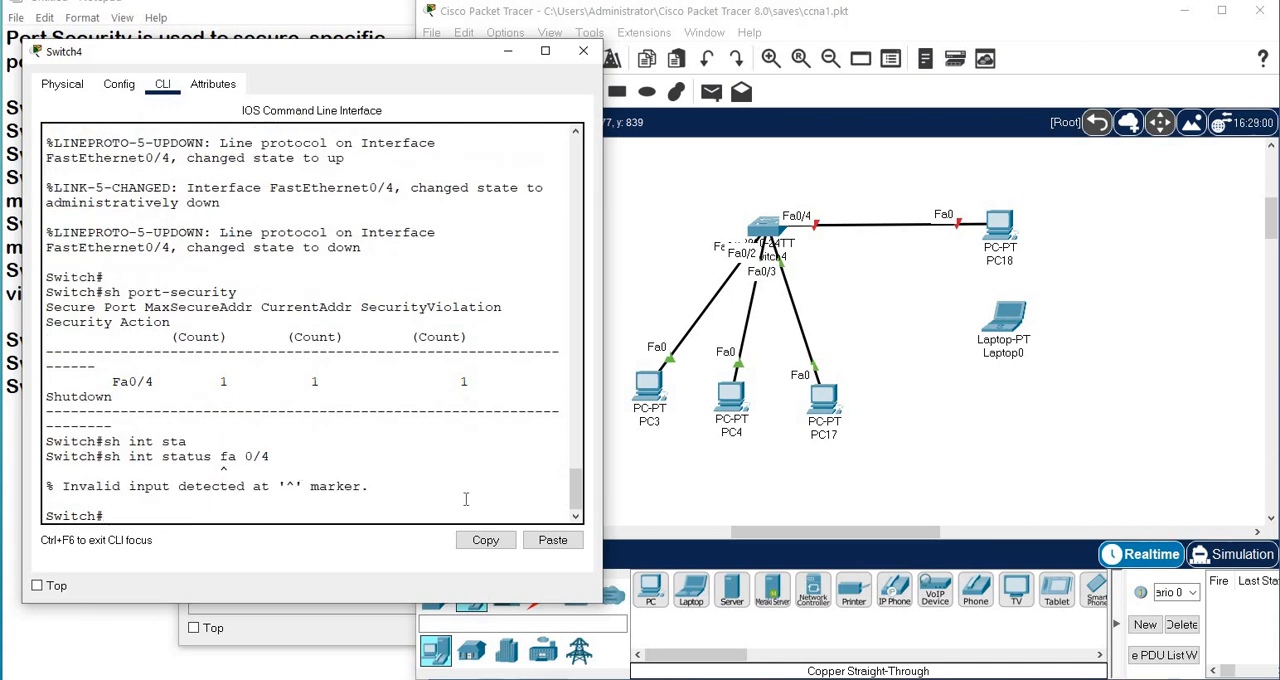
pyautogui.press('Up')
pyautogui.press('Left')
pyautogui.press('Left')
pyautogui.press('Left')
pyautogui.press('BackSpace')
pyautogui.press('Return')
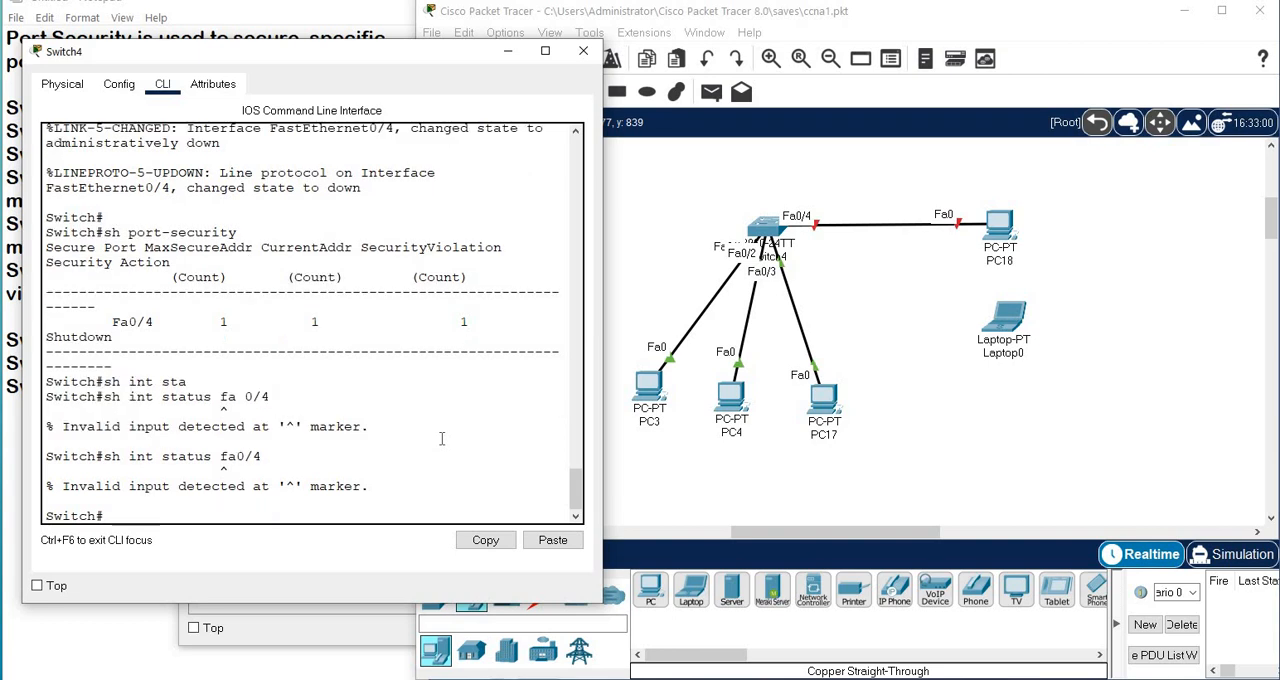
# Run sh int fa0/4 on the switch, examine the interface and line protocol state, and page through the remaining output.
pyautogui.press('Up')
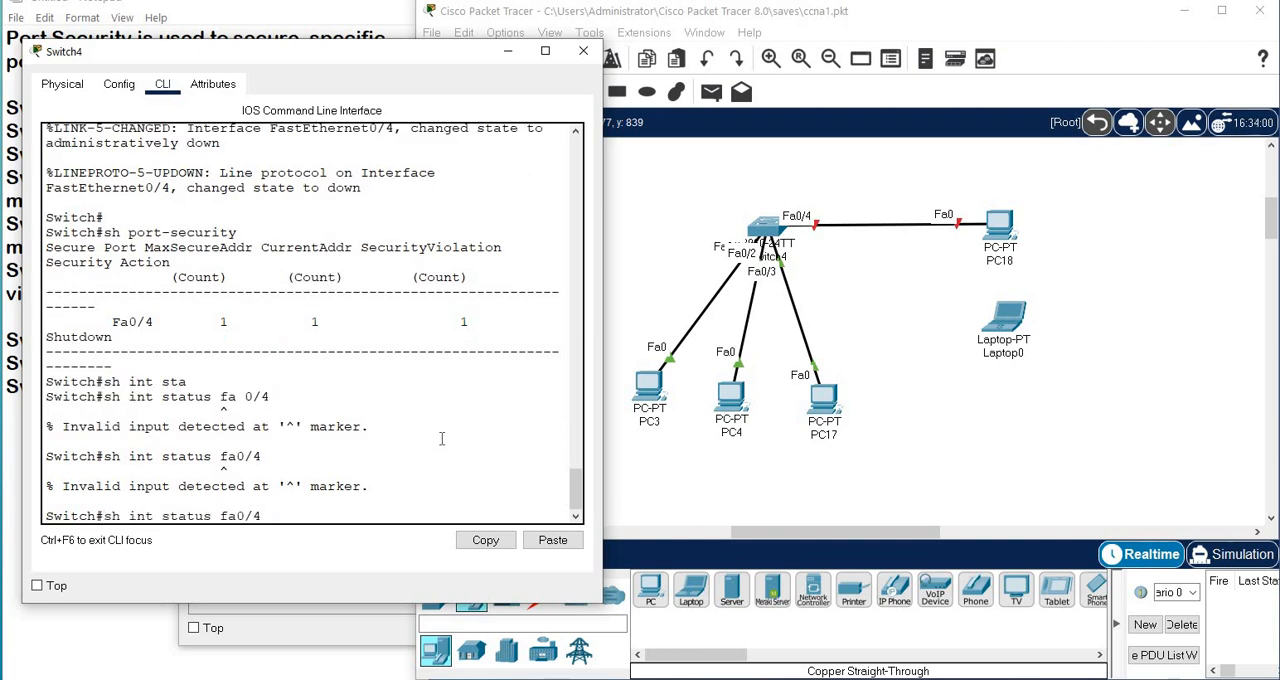
pyautogui.press('Left')
pyautogui.press('Left')
pyautogui.press('Left')
pyautogui.press('Left')
pyautogui.press('Left')
pyautogui.press('BackSpace')
pyautogui.press('BackSpace')
pyautogui.press('BackSpace')
pyautogui.press('BackSpace')
pyautogui.press('BackSpace')
pyautogui.press('BackSpace')
pyautogui.press('BackSpace')
pyautogui.press('Return')
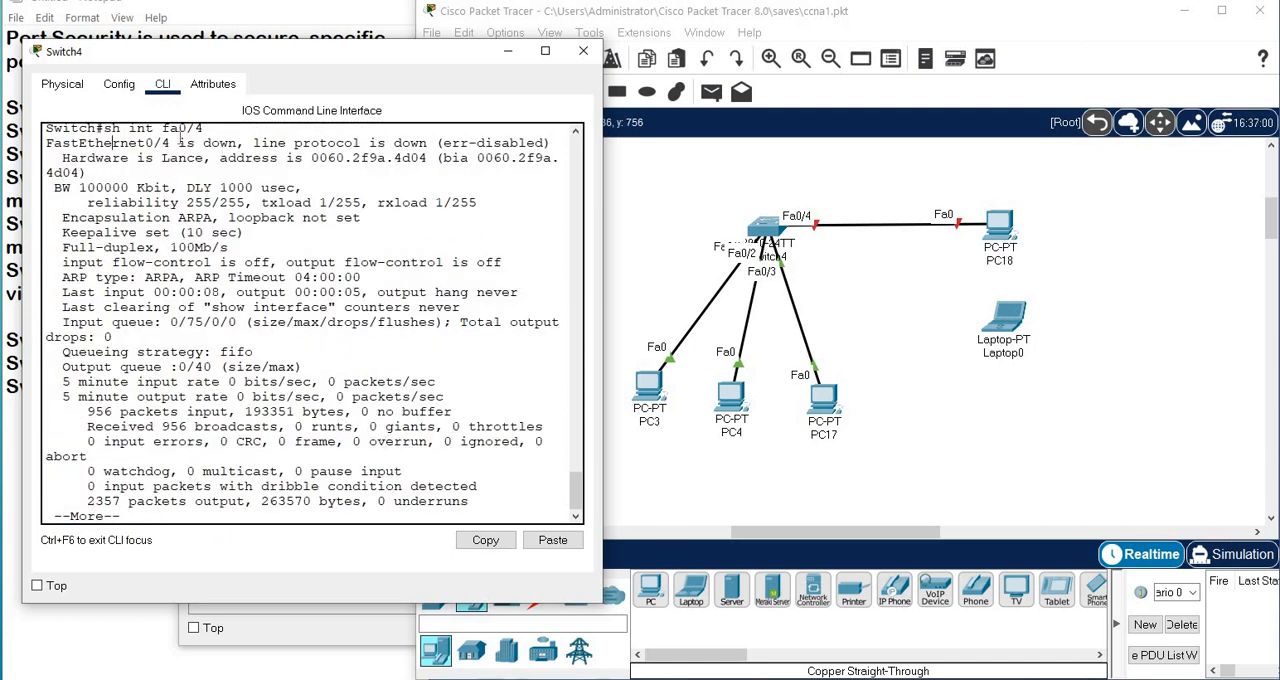
pyautogui.moveTo(180, 141); pyautogui.dragTo(358, 143)
pyautogui.moveTo(442, 143); pyautogui.dragTo(544, 143)
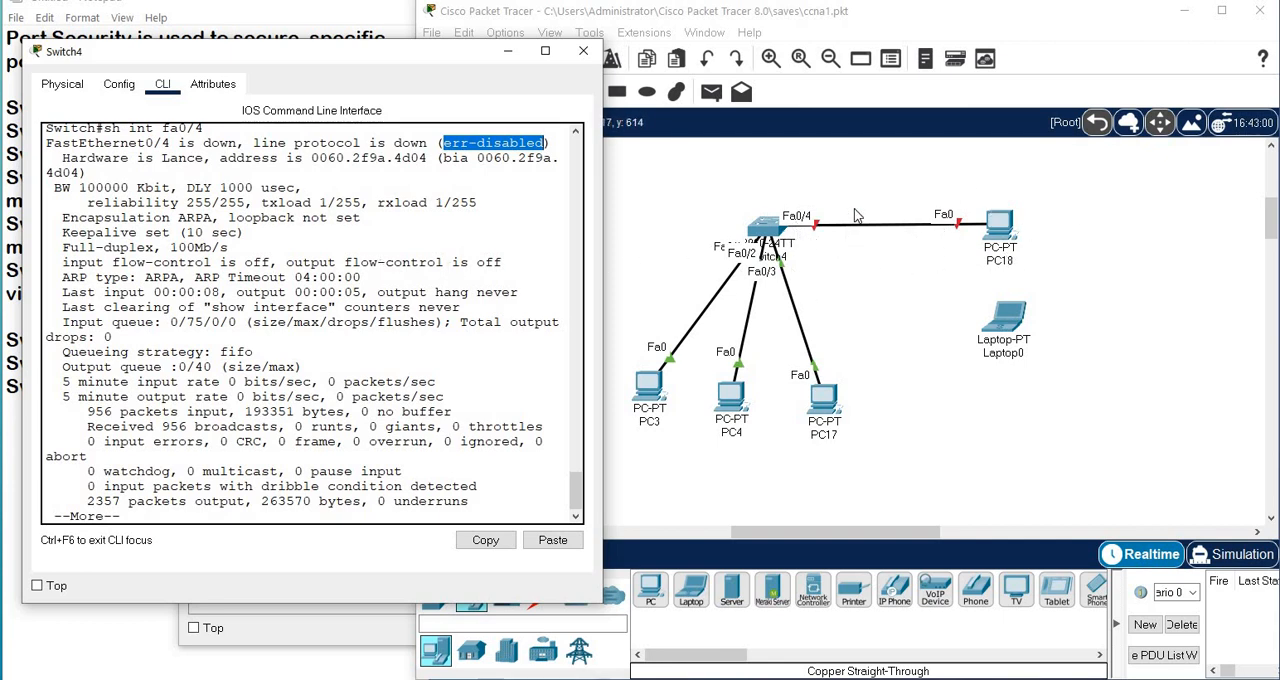
pyautogui.click(313, 465)
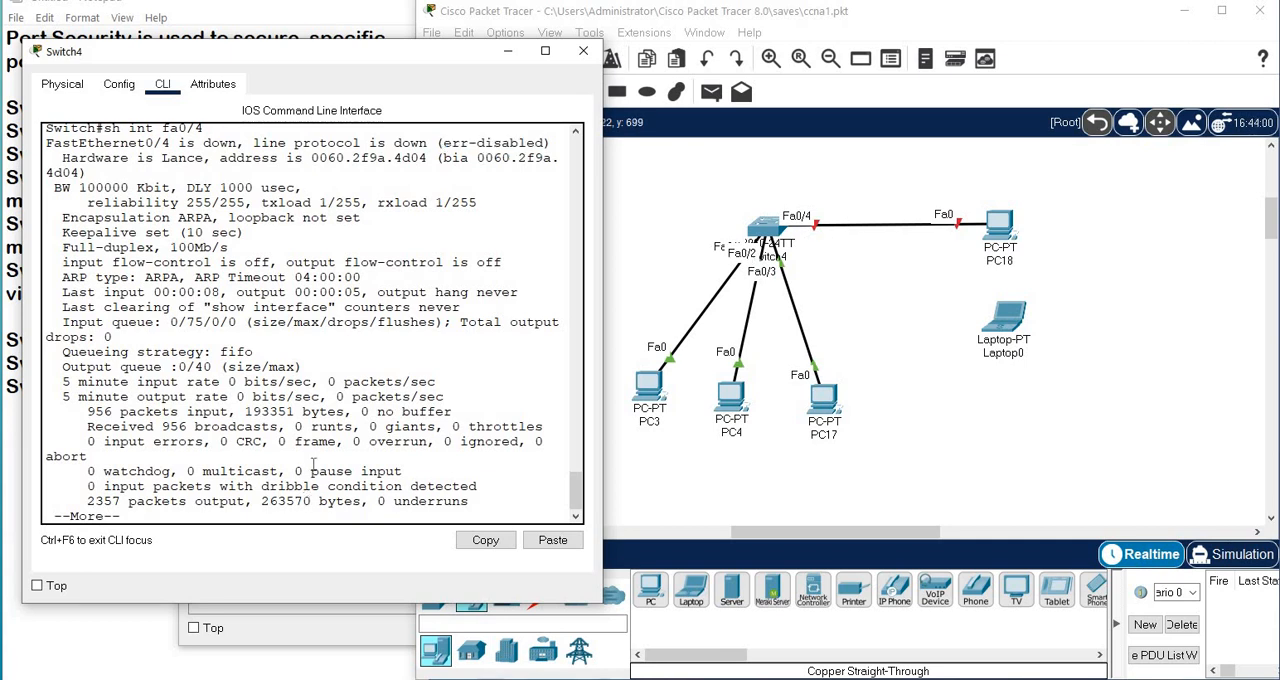
pyautogui.press('space')
pyautogui.press('Return')
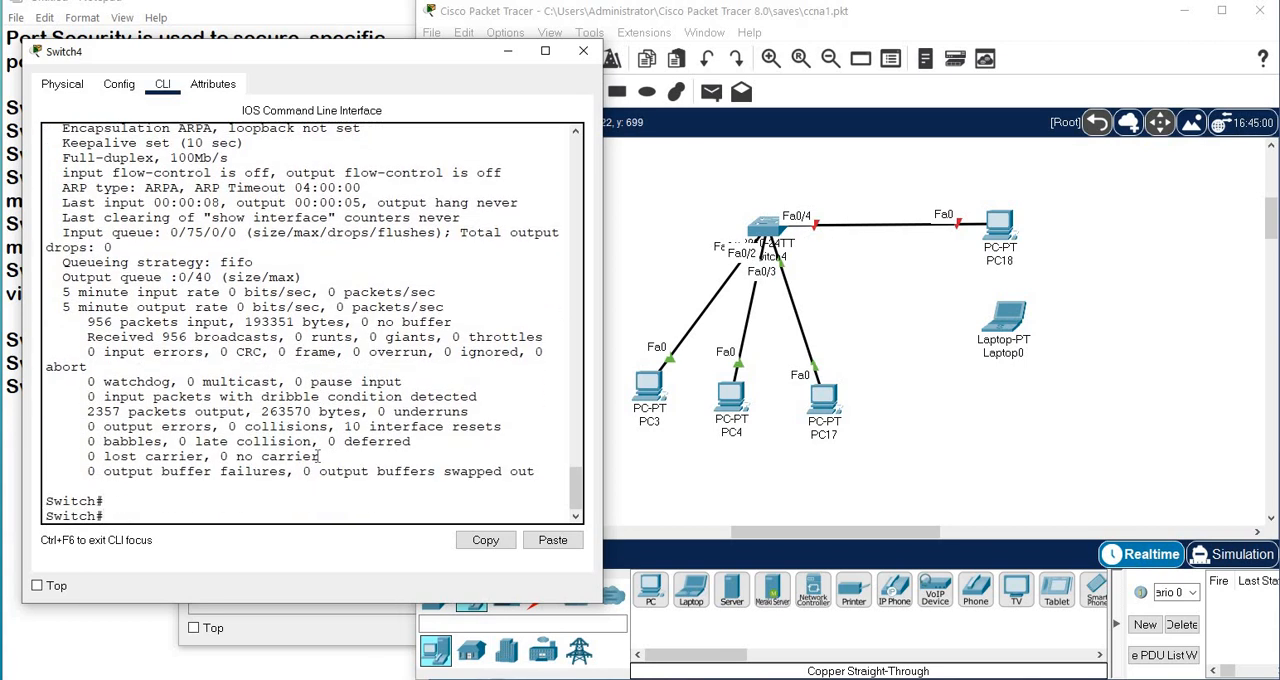
# Enter configuration mode for interface fa 0/4 and apply no shutdown.
pyautogui.write('conf t')
pyautogui.press('Return')
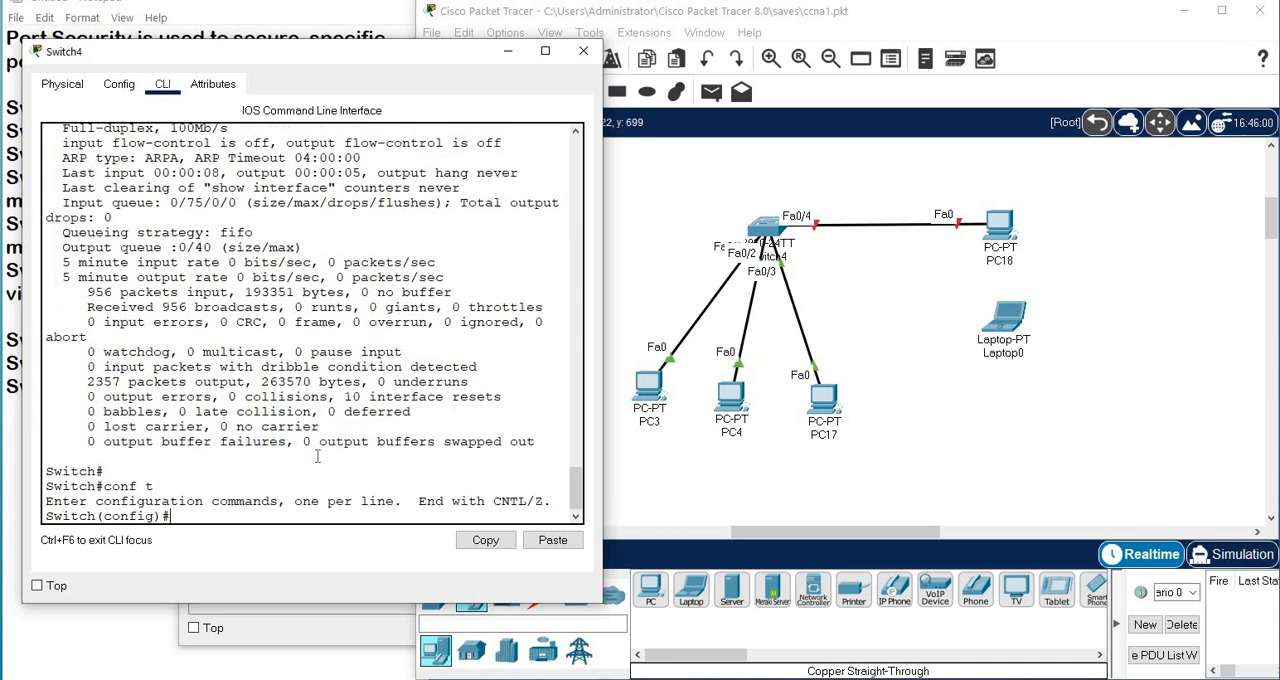
pyautogui.write('int fa 0/4')
pyautogui.press('Return')
pyautogui.press('Return')
pyautogui.press('Return')
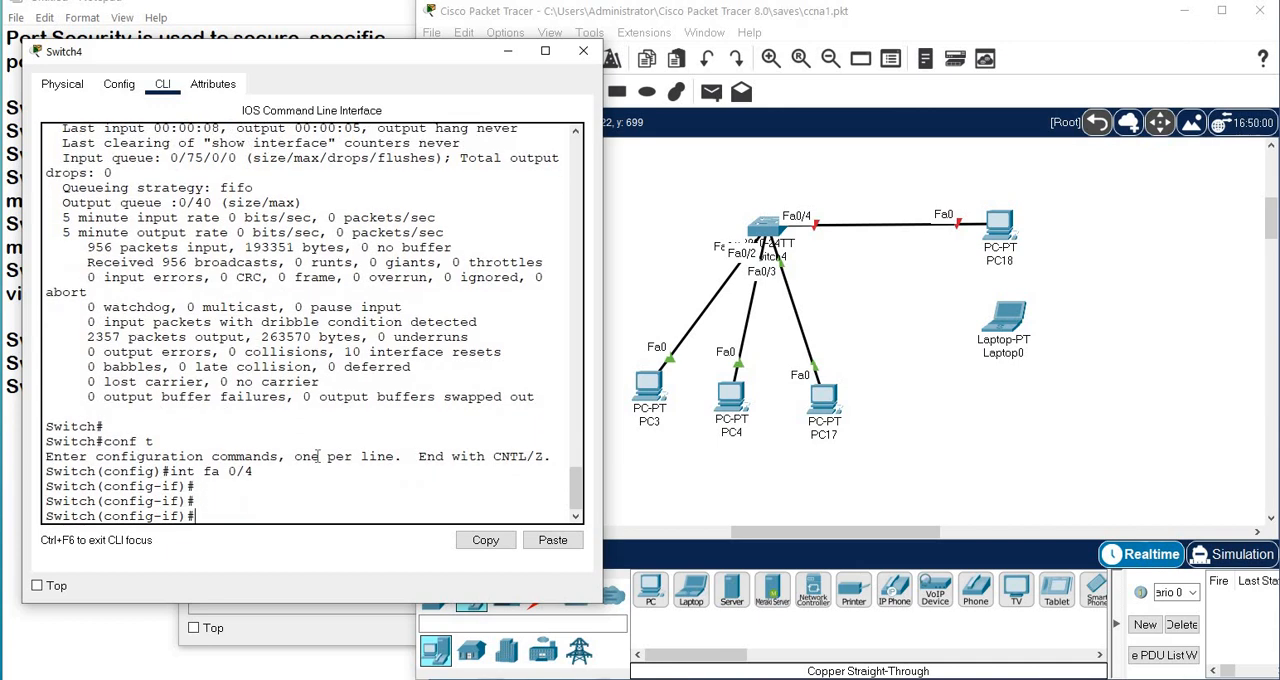
pyautogui.write('no shu')
pyautogui.press('Tab')
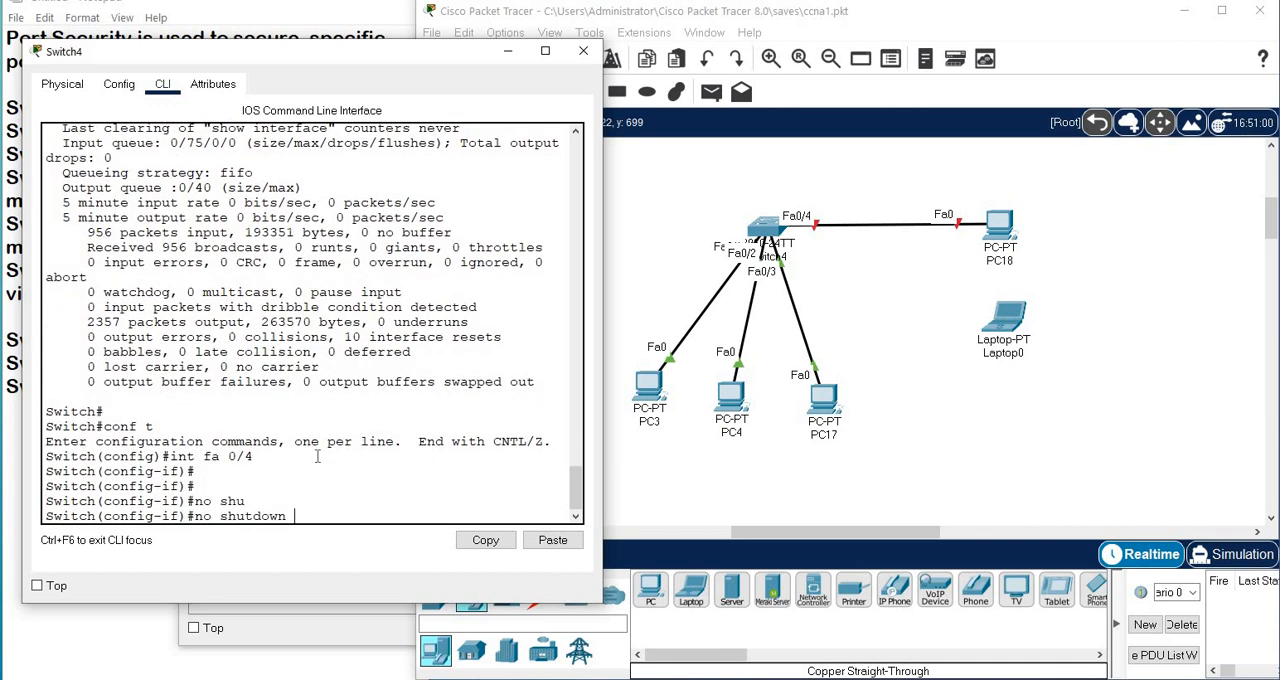
pyautogui.press('Return')
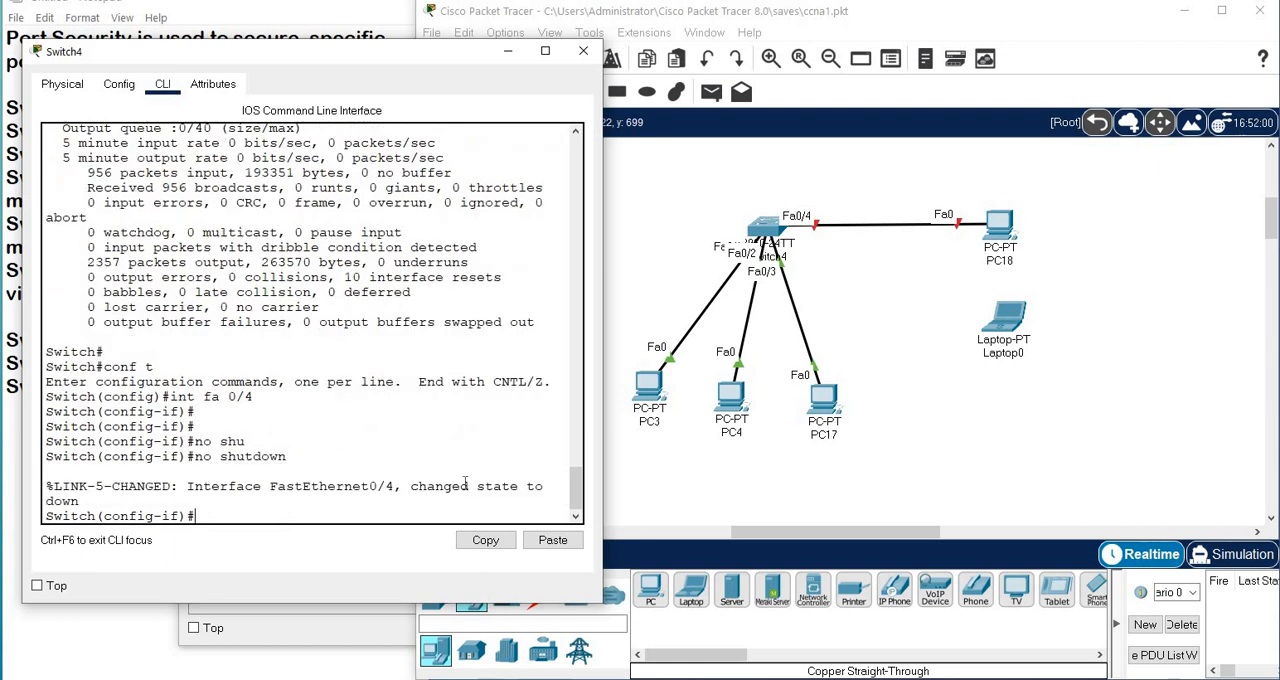
# Check the state reported for FastEthernet0/4 and leave configuration mode for the privileged prompt.
pyautogui.moveTo(487, 490); pyautogui.dragTo(411, 492)
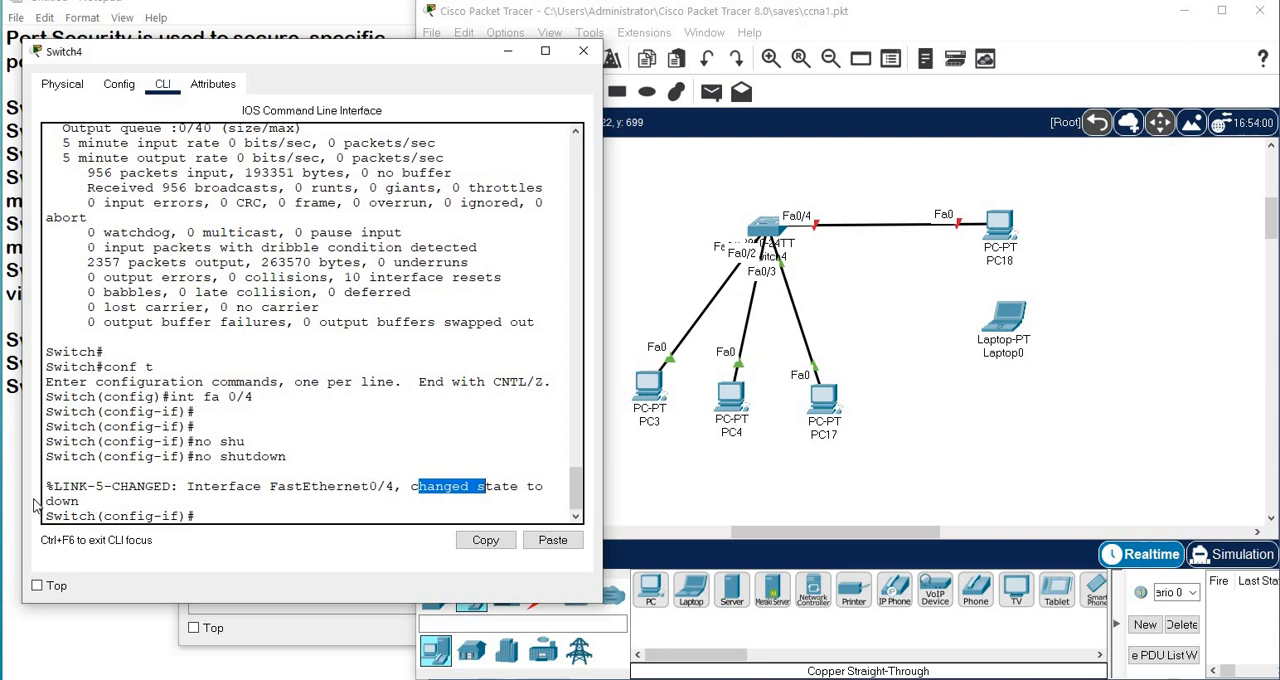
pyautogui.moveTo(46, 502); pyautogui.dragTo(82, 503)
pyautogui.click(218, 514)
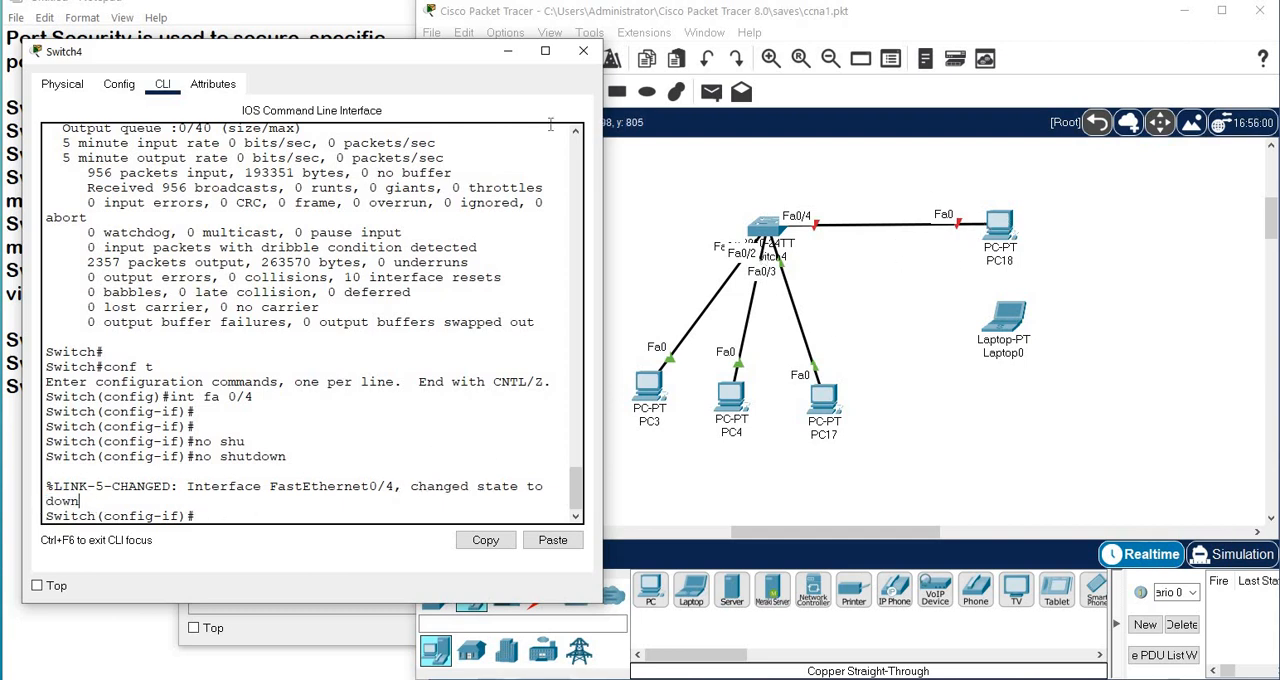
pyautogui.hotkey('ctrl', 'z')
pyautogui.press('Return')
pyautogui.press('Return')
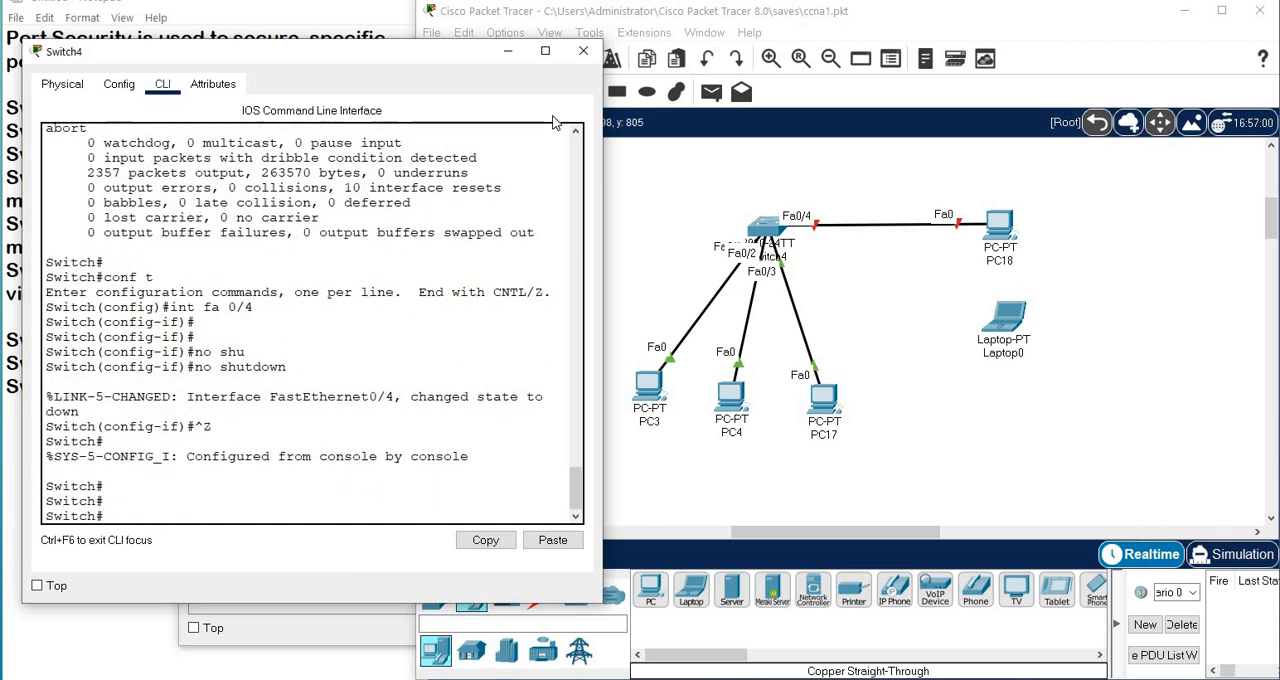
# Save the running configuration to startup-config, accepting the default destination filename.
pyautogui.write('copy run sta')
pyautogui.press('Tab')
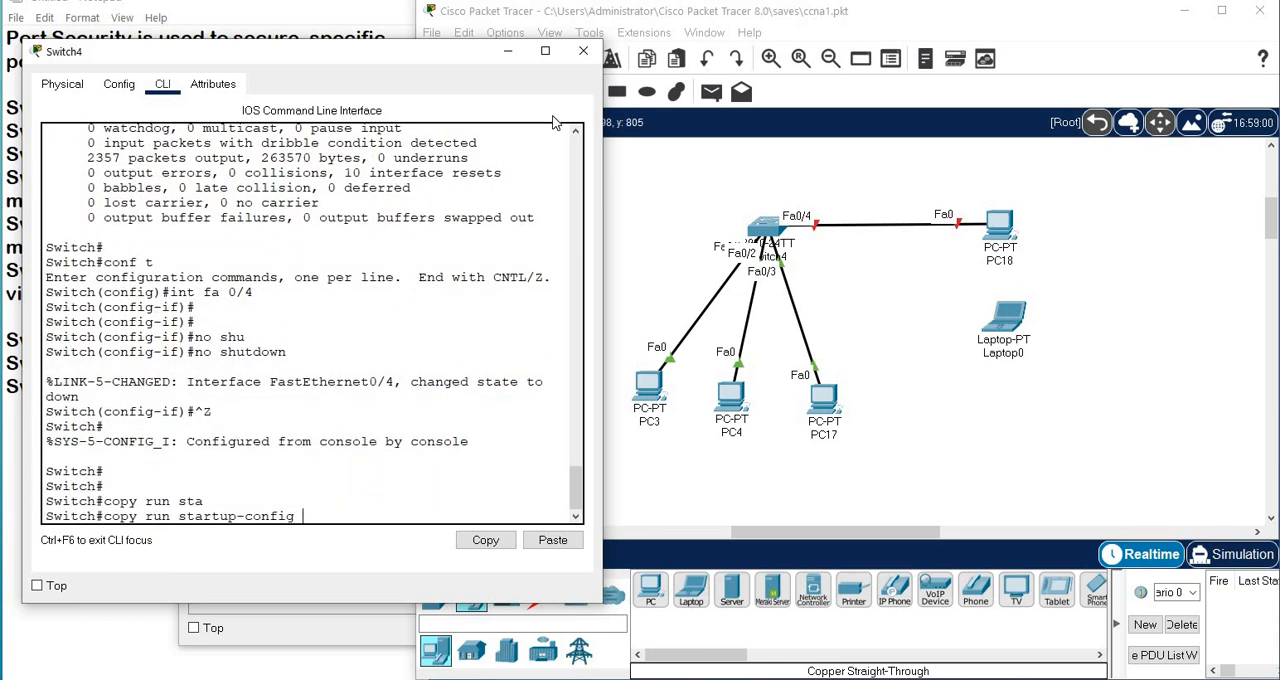
pyautogui.press('Return')
pyautogui.press('Return')
pyautogui.press('Return')
# Reload the switch, accept the reload confirmation, and enter privileged mode once it has booted.
pyautogui.press('Return')
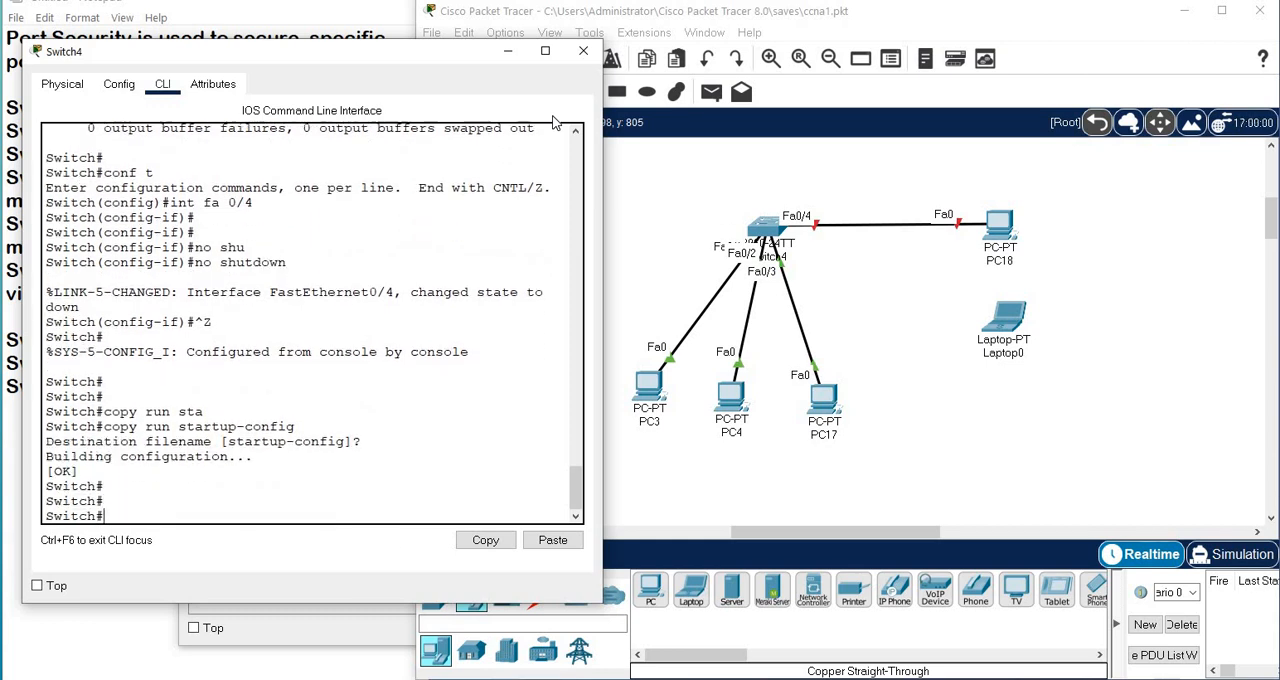
pyautogui.press('Return')
pyautogui.write('rel')
pyautogui.press('Tab')
pyautogui.press('Return')
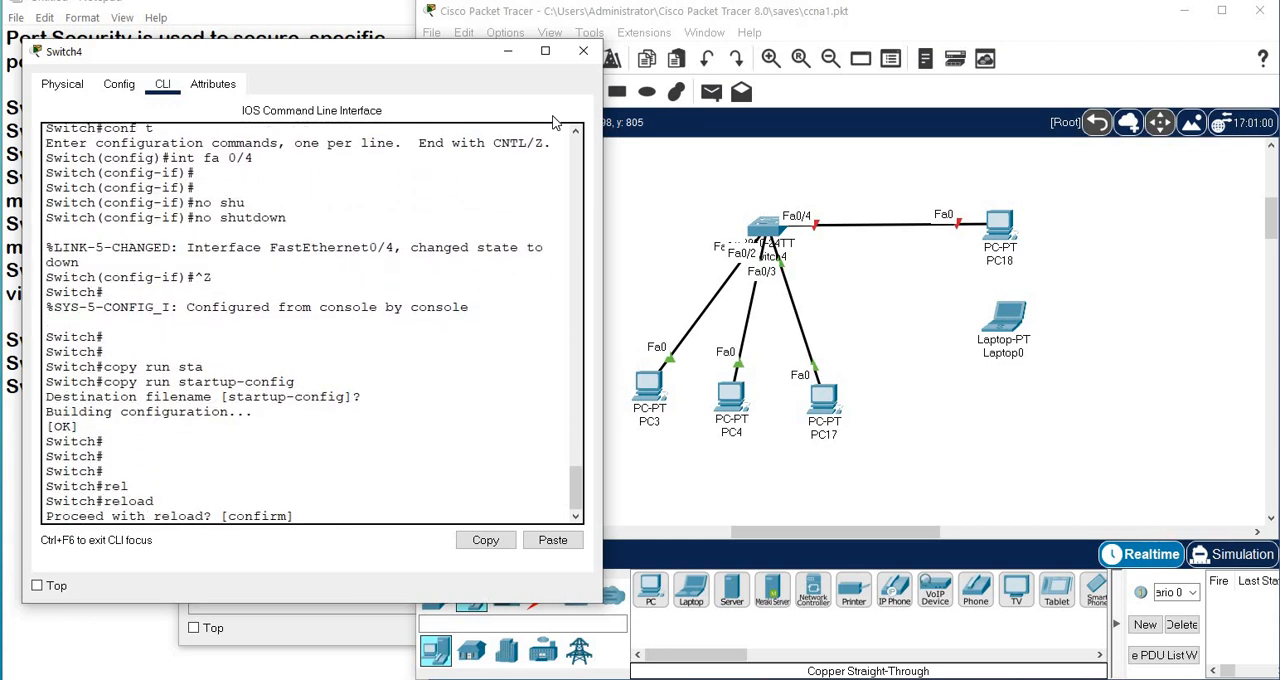
pyautogui.press('Return')
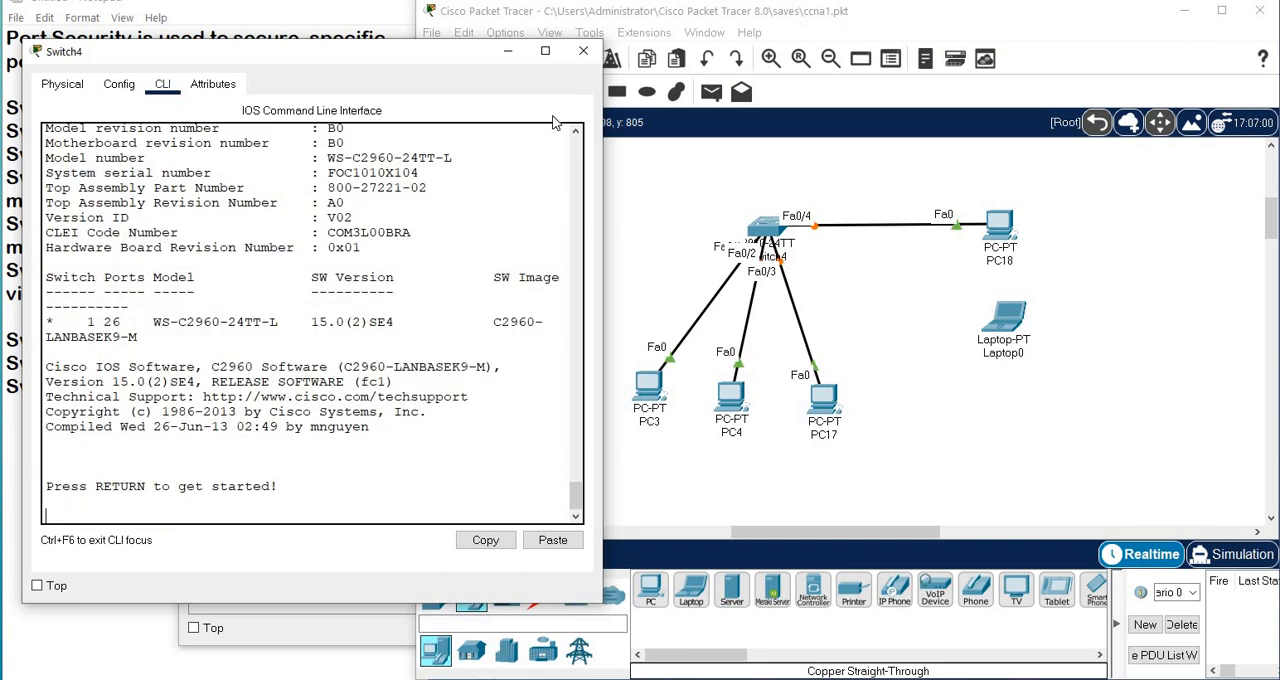
pyautogui.press('Return')
pyautogui.press('Return')
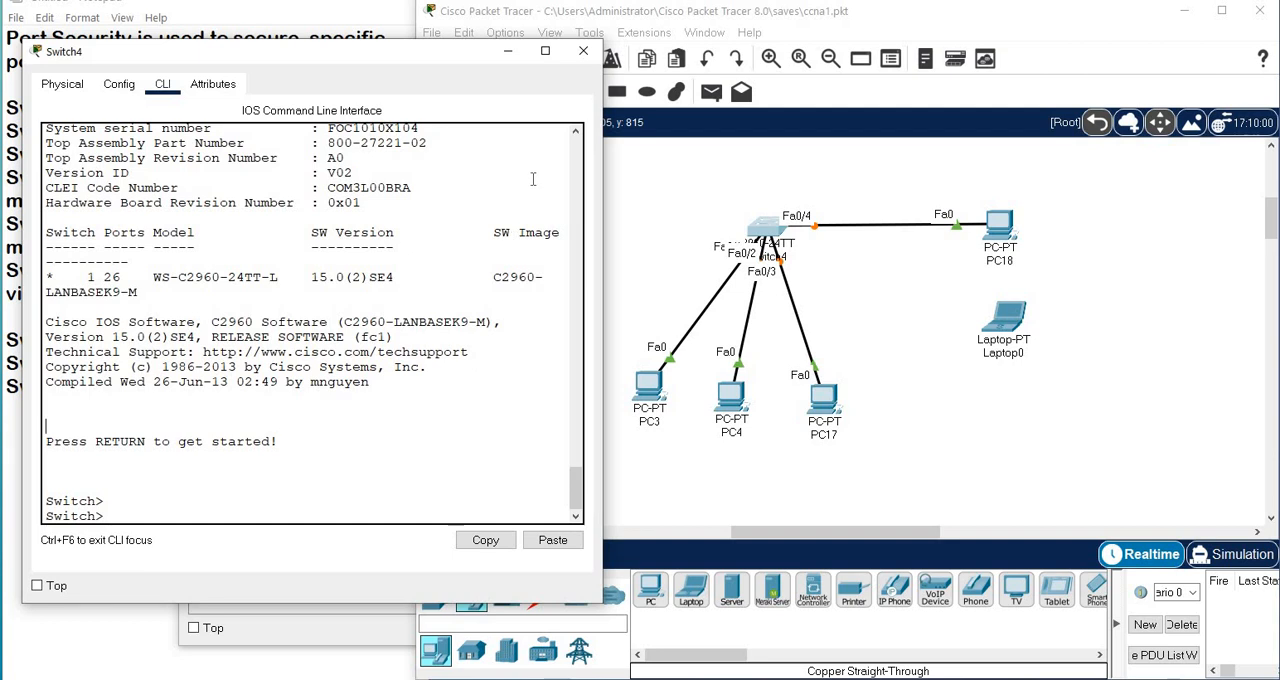
pyautogui.press('Return')
pyautogui.press('Return')
pyautogui.write('en')
pyautogui.press('Return')
pyautogui.press('Return')
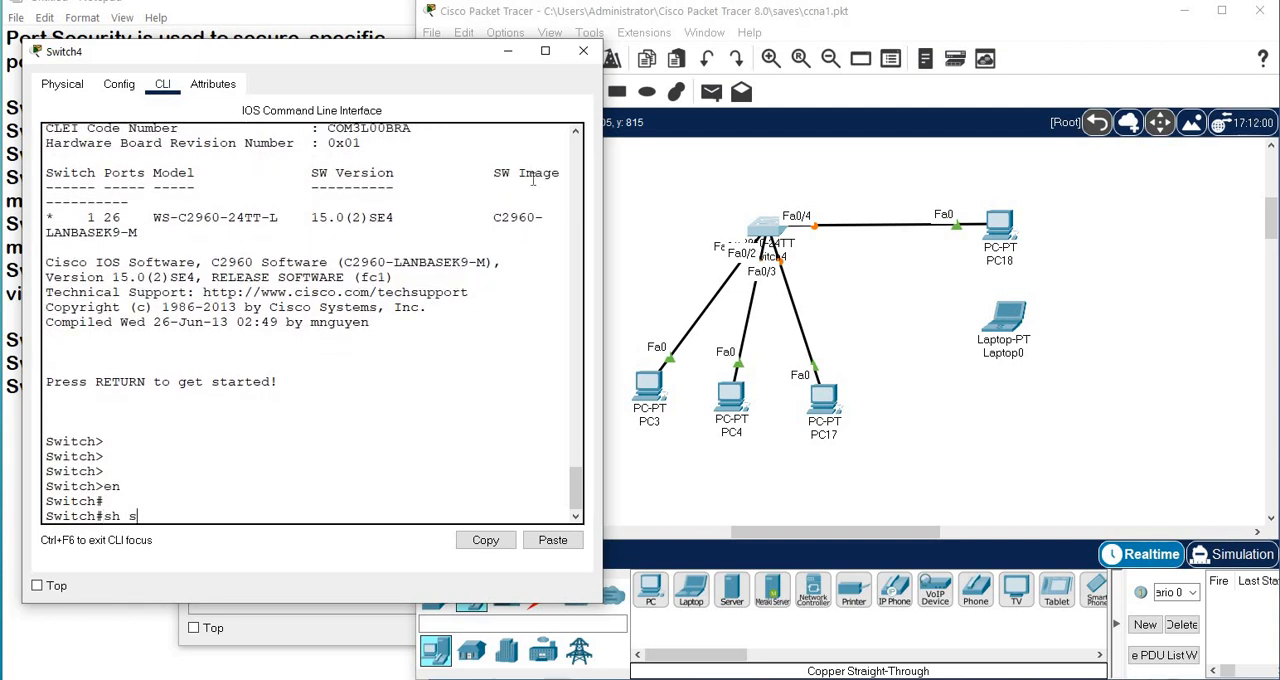
# Run sh spanning-tree on the switch and examine the role and status of ports Fa0/1 to Fa0/4.
pyautogui.write('sh spa')
pyautogui.press('Tab')
pyautogui.press('Return')
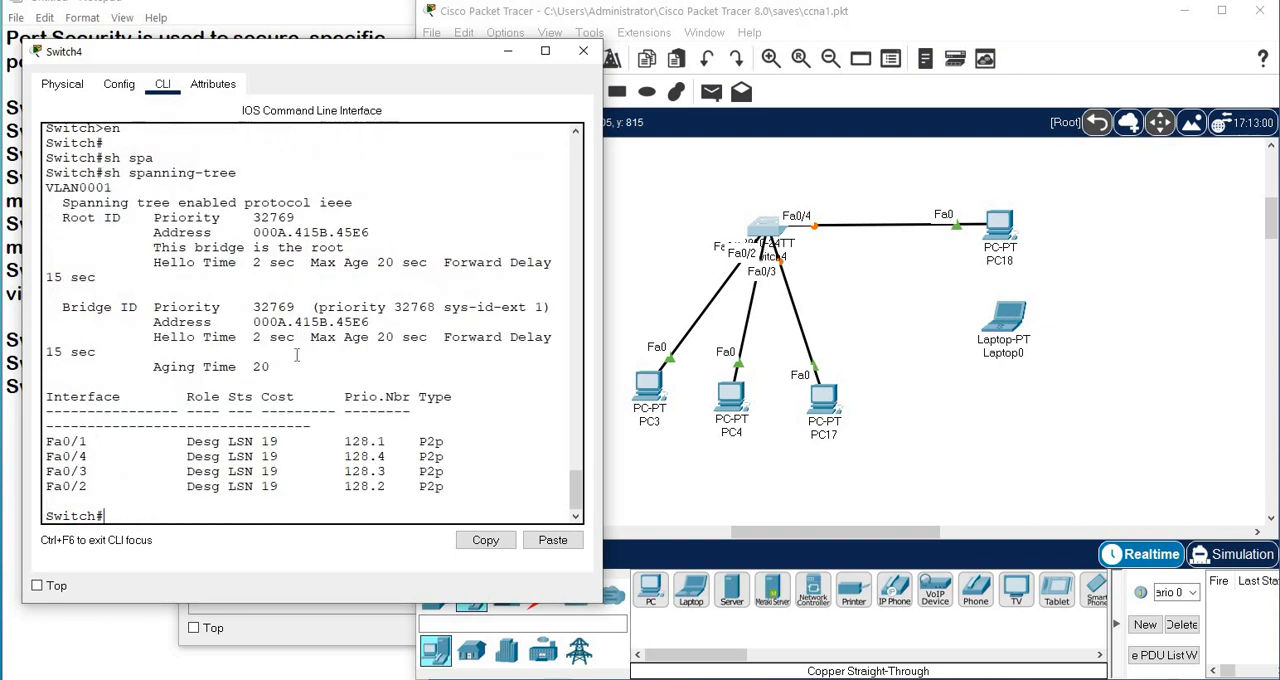
pyautogui.moveTo(220, 441); pyautogui.dragTo(272, 497)
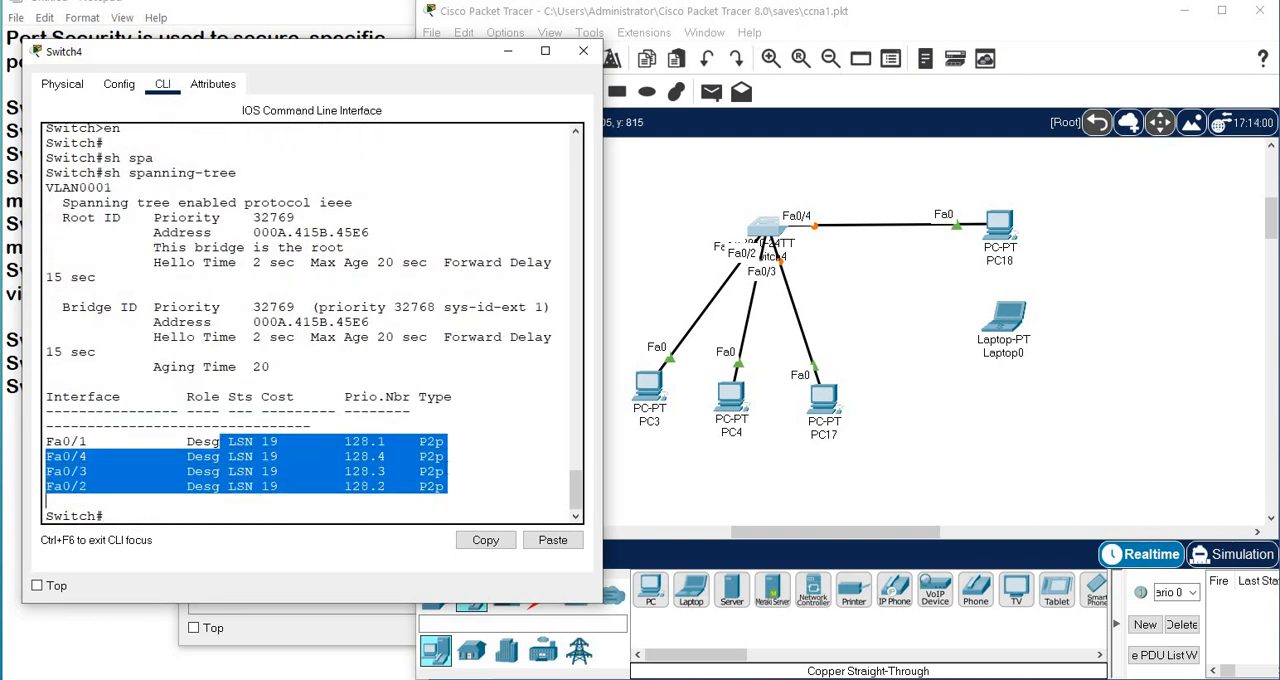
pyautogui.click(512, 440)
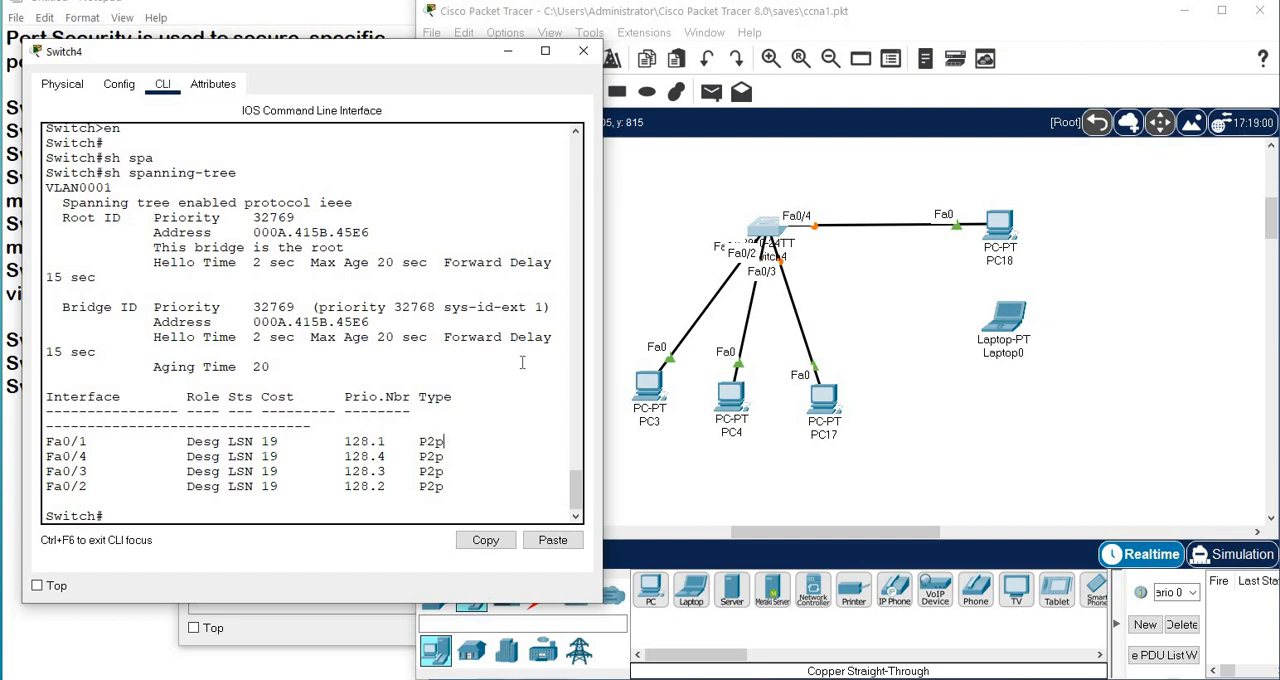
# Repeat the sh spanning-tree command twice to follow the port state transition.
pyautogui.press('Up')
pyautogui.press('Return')
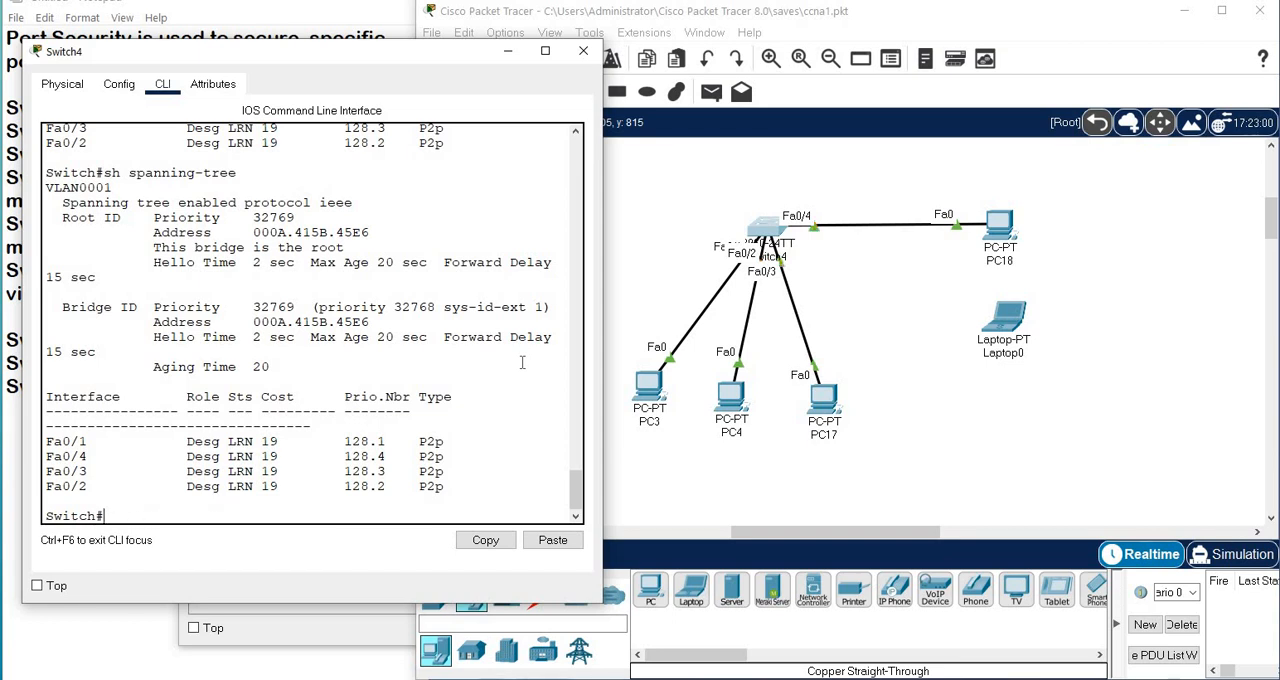
pyautogui.press('Up')
pyautogui.press('Return')
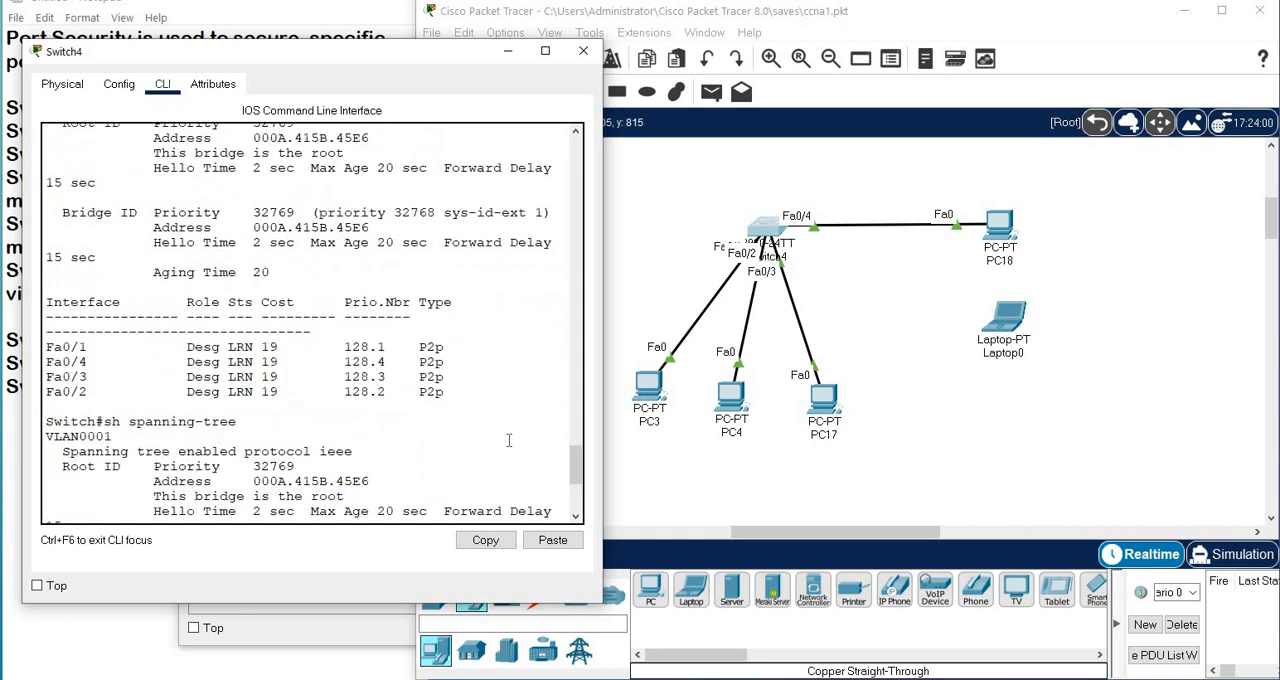
# Compare the port status columns across the successive spanning-tree outputs.
pyautogui.scroll(5, 323, 407)
pyautogui.scroll(5, 323, 407)
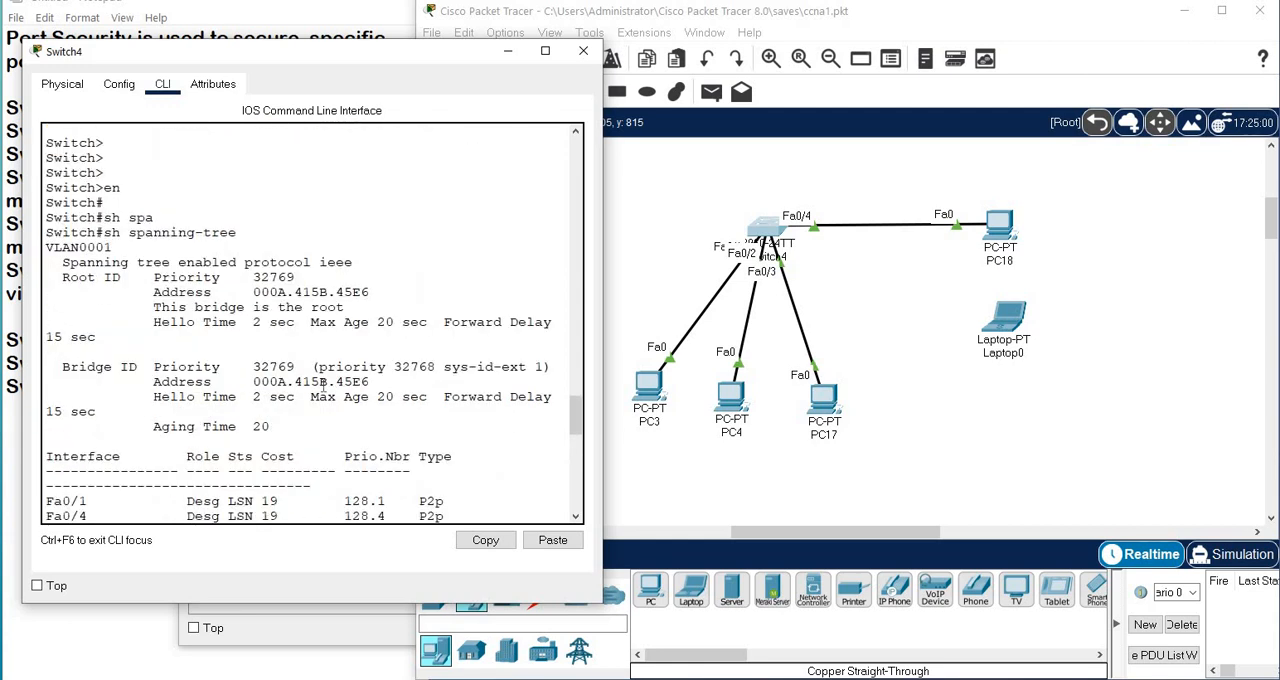
pyautogui.scroll(-5, 323, 407)
pyautogui.moveTo(216, 251); pyautogui.dragTo(273, 309)
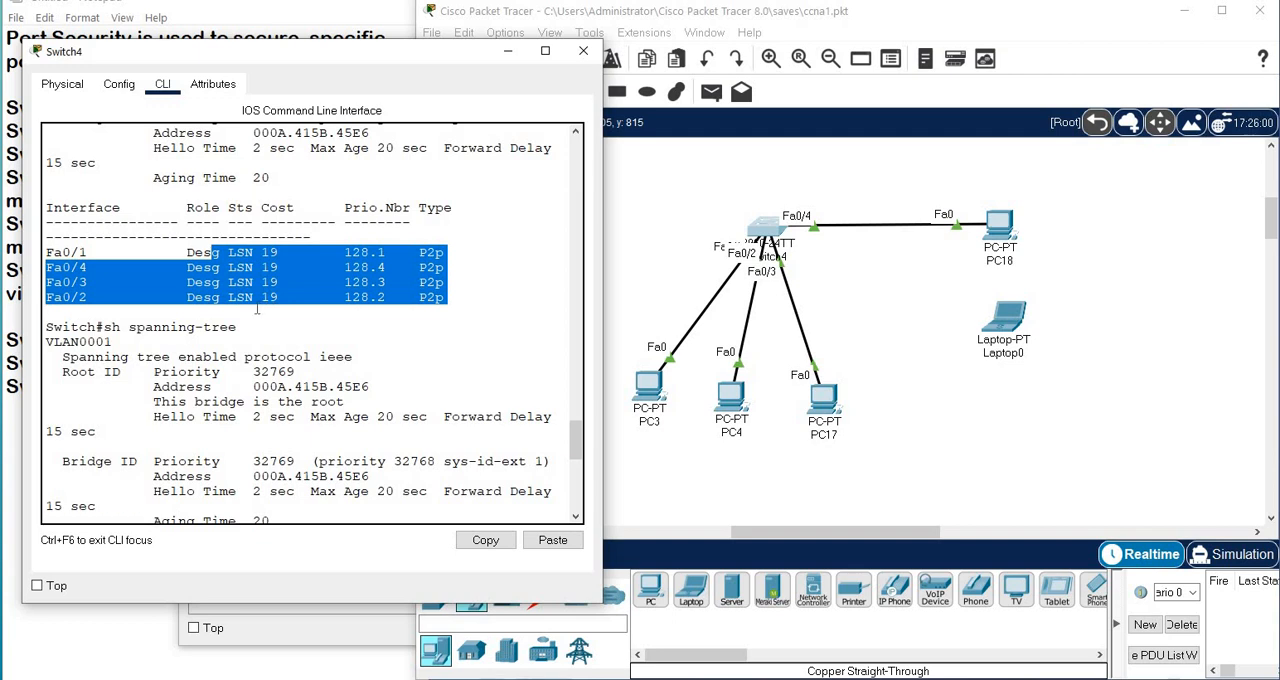
pyautogui.scroll(-5, 256, 308)
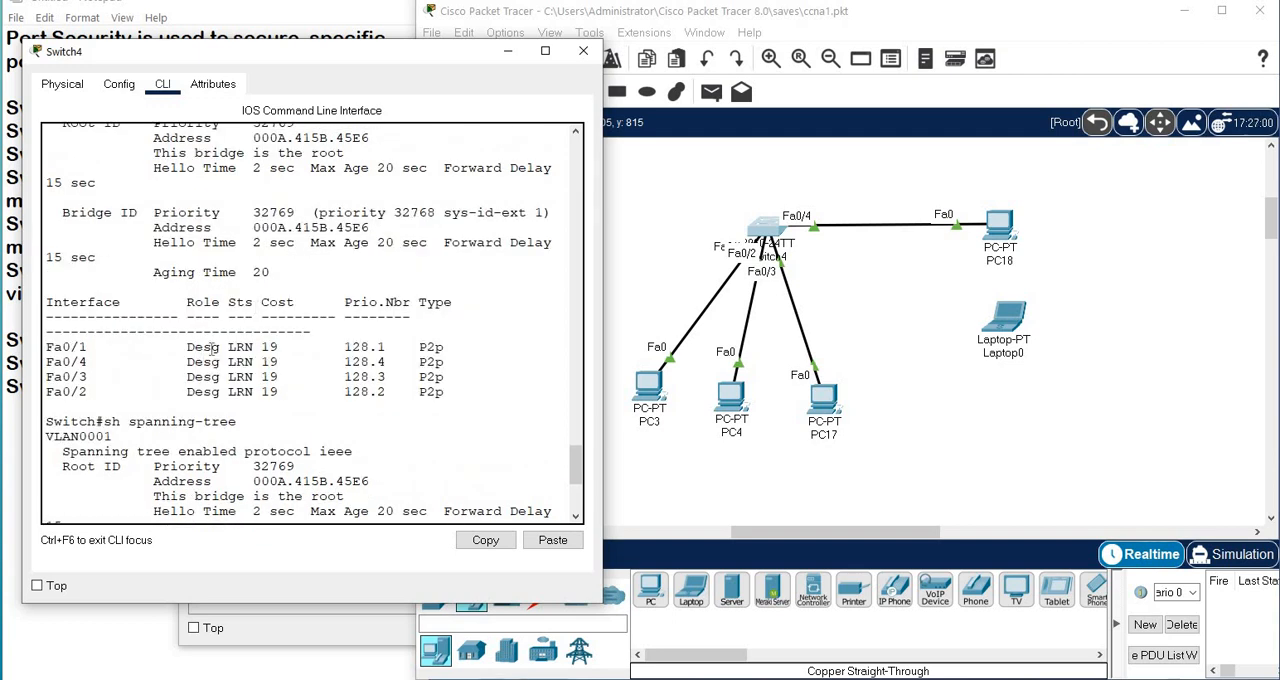
pyautogui.moveTo(230, 332); pyautogui.dragTo(245, 423)
pyautogui.scroll(-5, 270, 430)
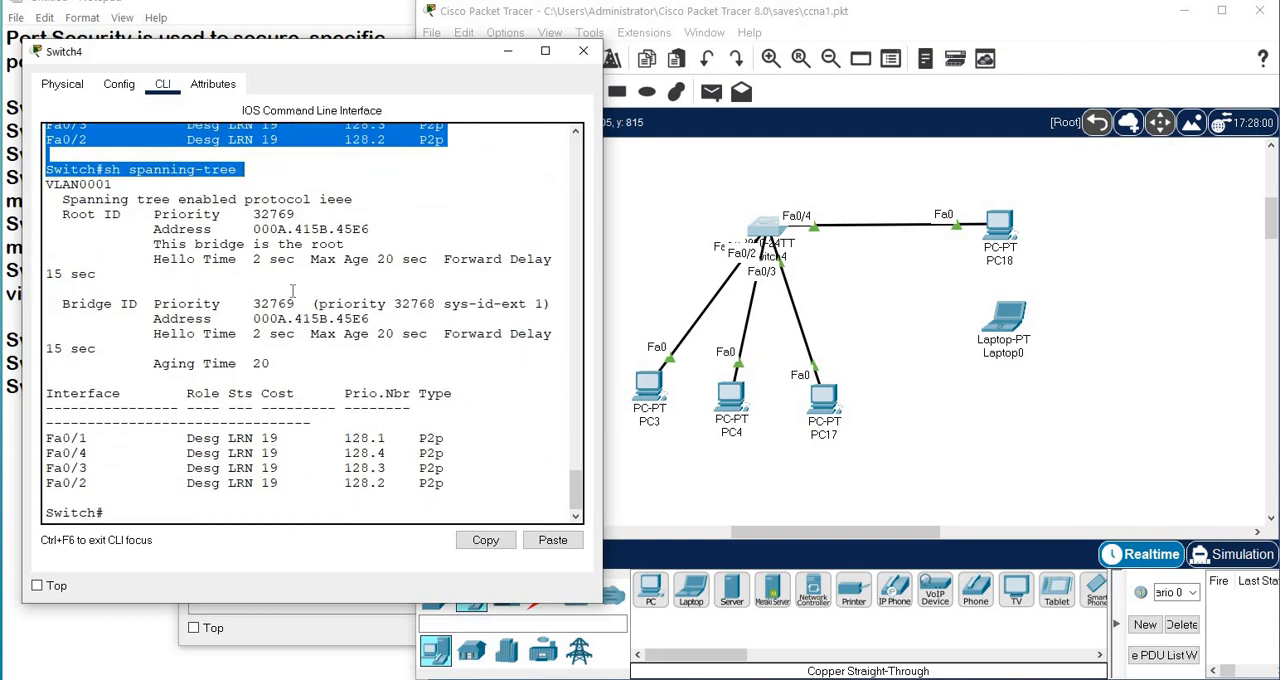
# Run sh spanning-tree once more and check the current status of all four ports.
pyautogui.press('Up')
pyautogui.press('Return')
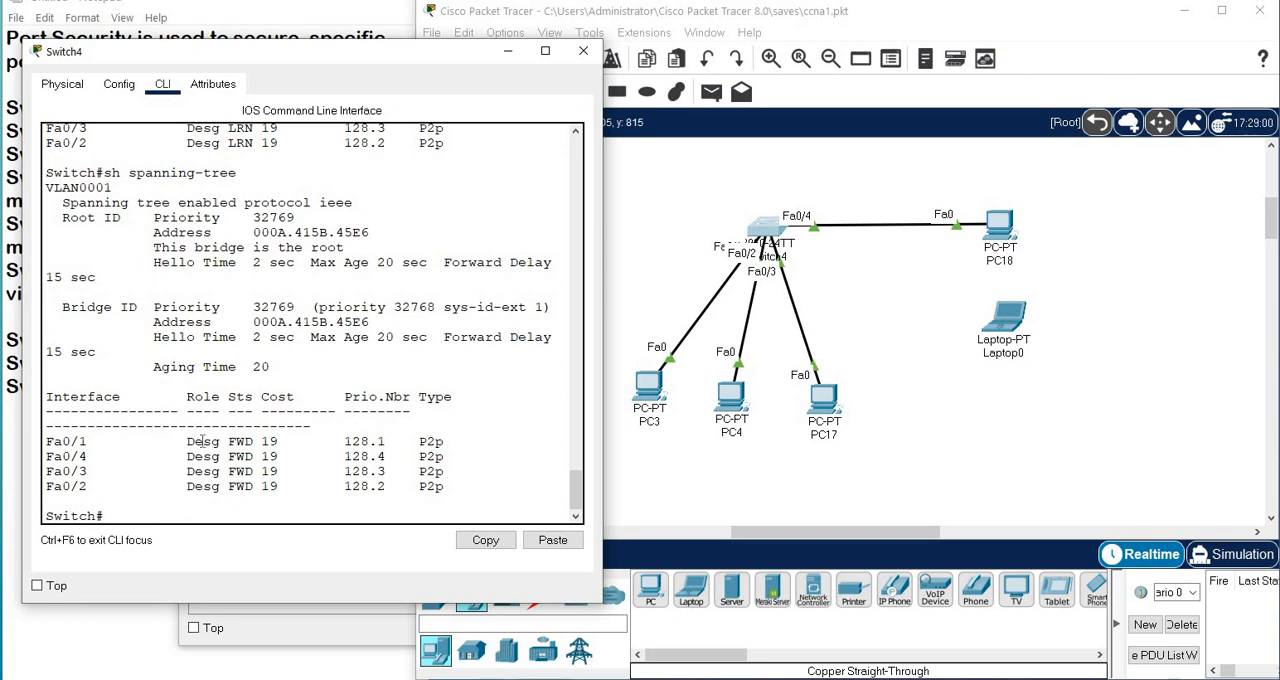
pyautogui.moveTo(203, 441); pyautogui.dragTo(734, 496)
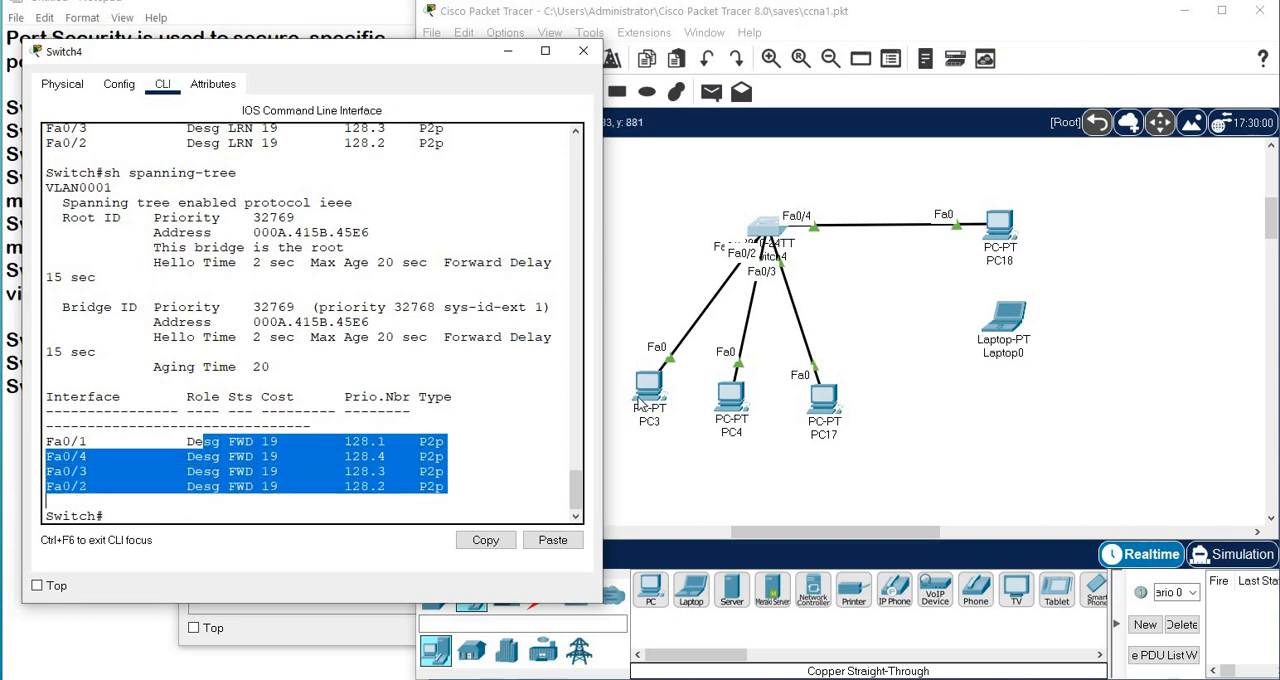
# Ping 10.0.0.1 from PC18's command prompt to test connectivity, and close the PC18 window.
pyautogui.click(998, 224)
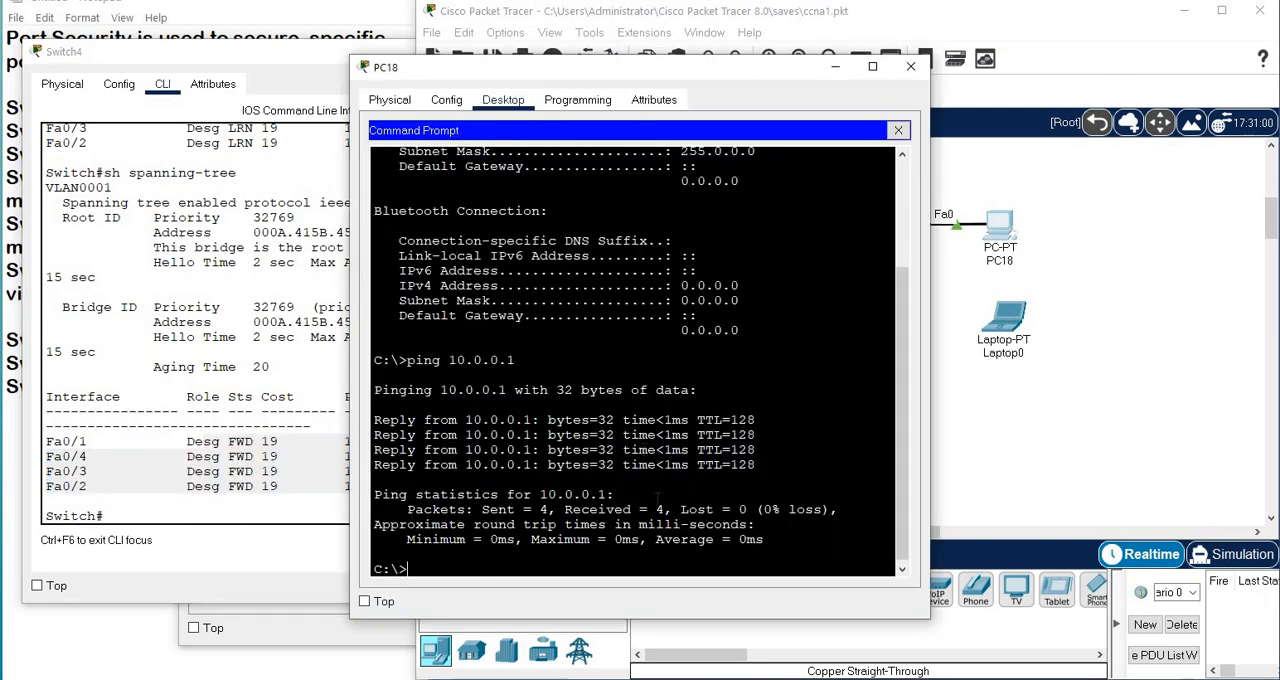
pyautogui.write('ping 10.0.0.1')
pyautogui.press('Return')
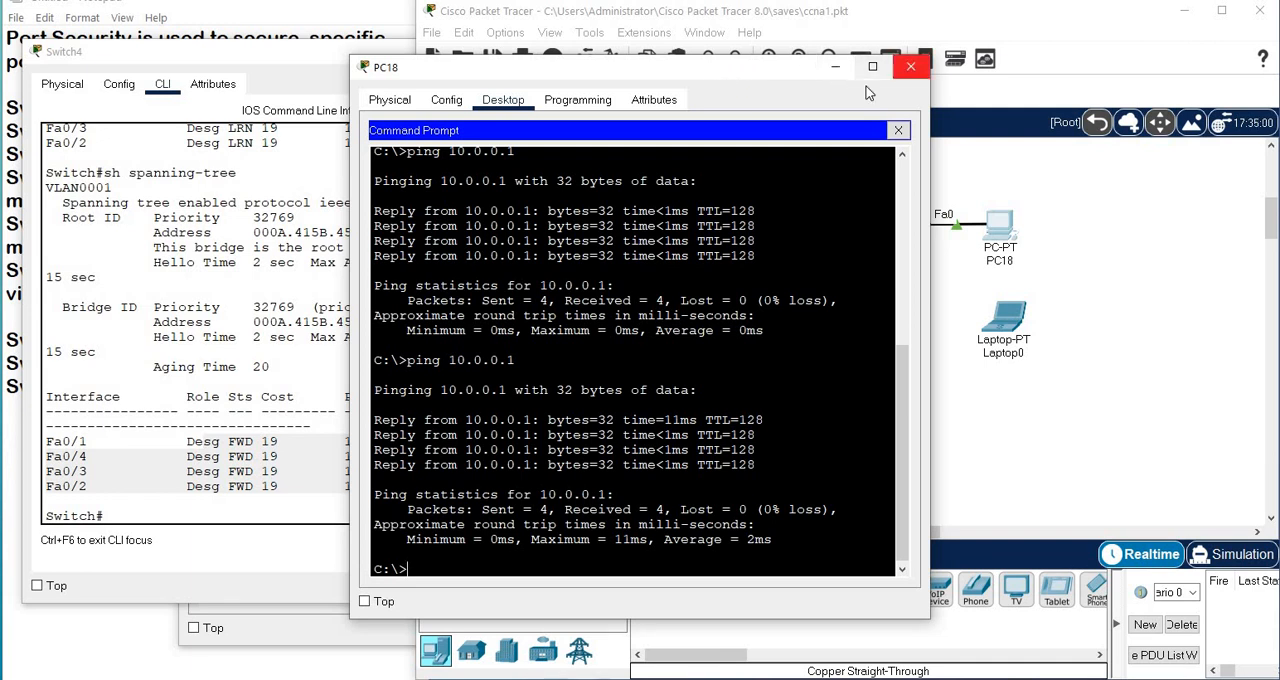
pyautogui.click(910, 67)
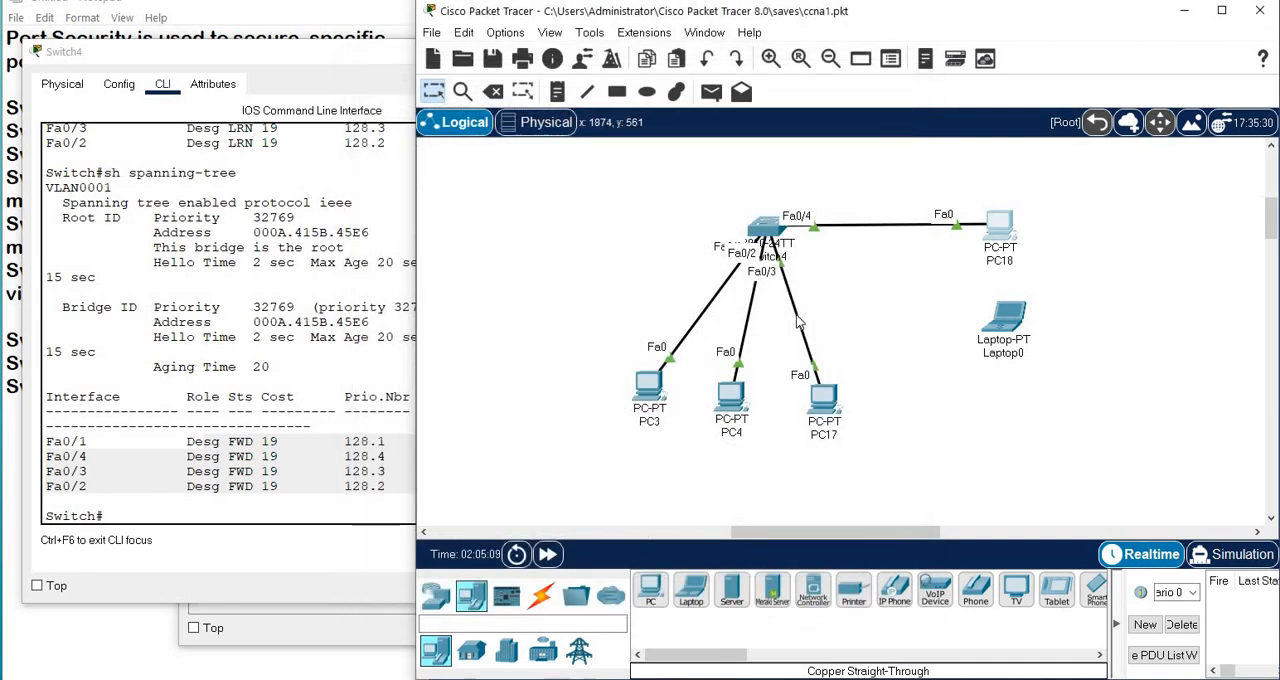
# Return to the Switch4 command line and enter global configuration mode with conf t.
pyautogui.click(770, 233)
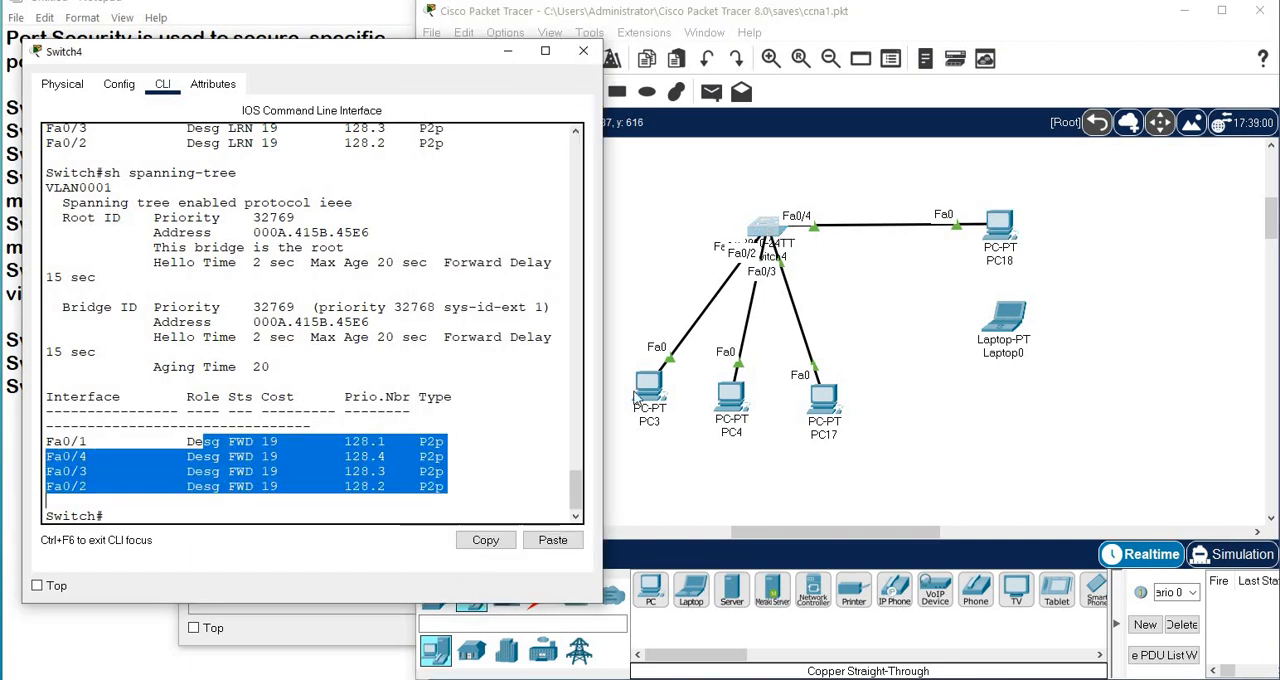
pyautogui.click(464, 386)
pyautogui.press('Return')
pyautogui.press('Return')
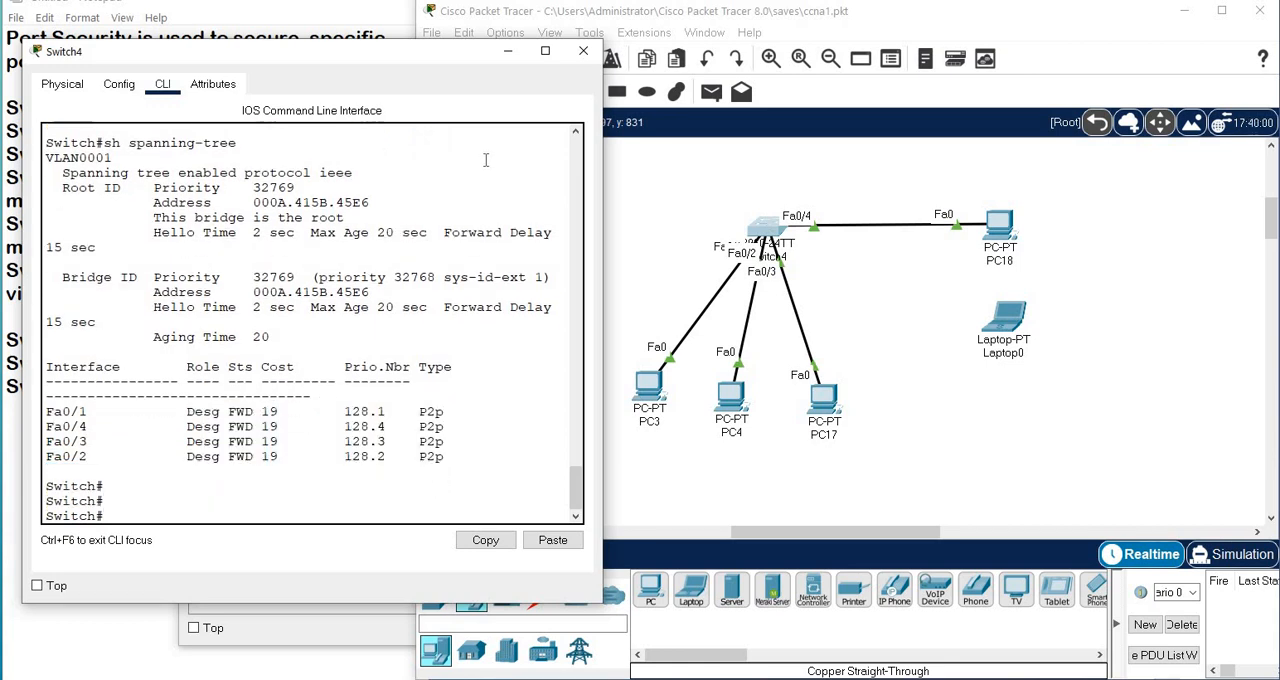
pyautogui.write('conf t')
pyautogui.press('Return')
# Try to select the unused ports with int fa 0/5-24.
pyautogui.write('int')
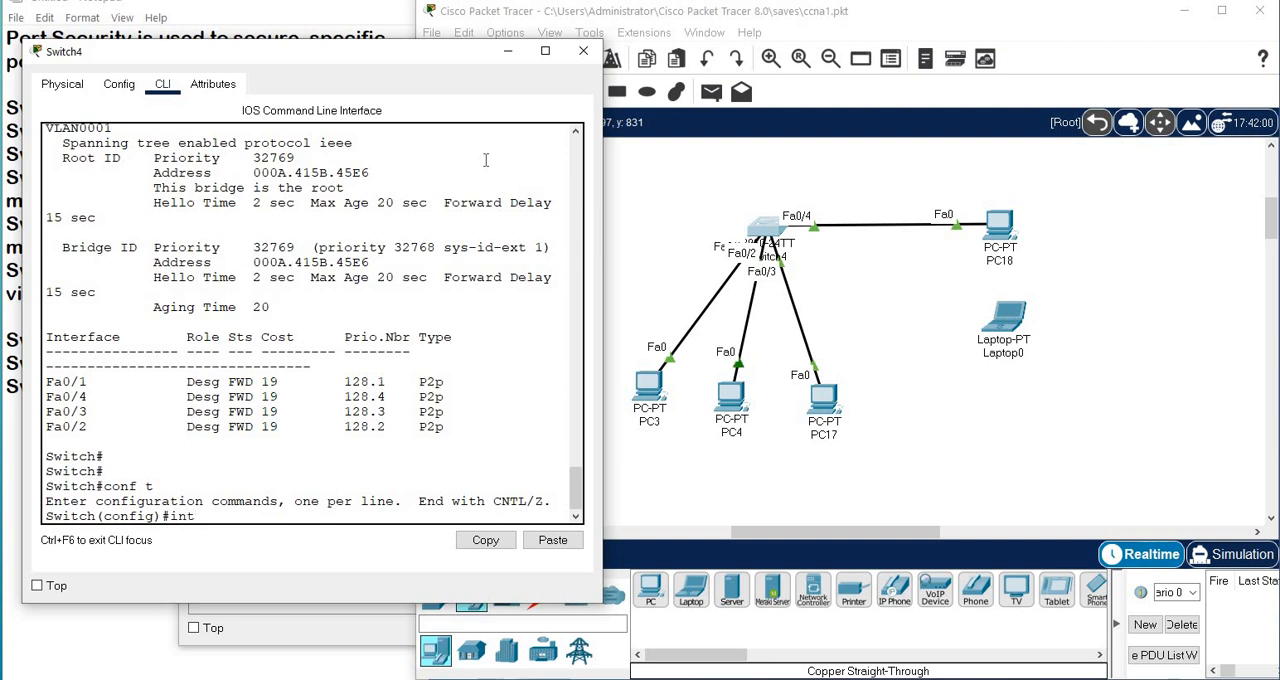
pyautogui.write(' fa 0/5-24')
pyautogui.press('Return')
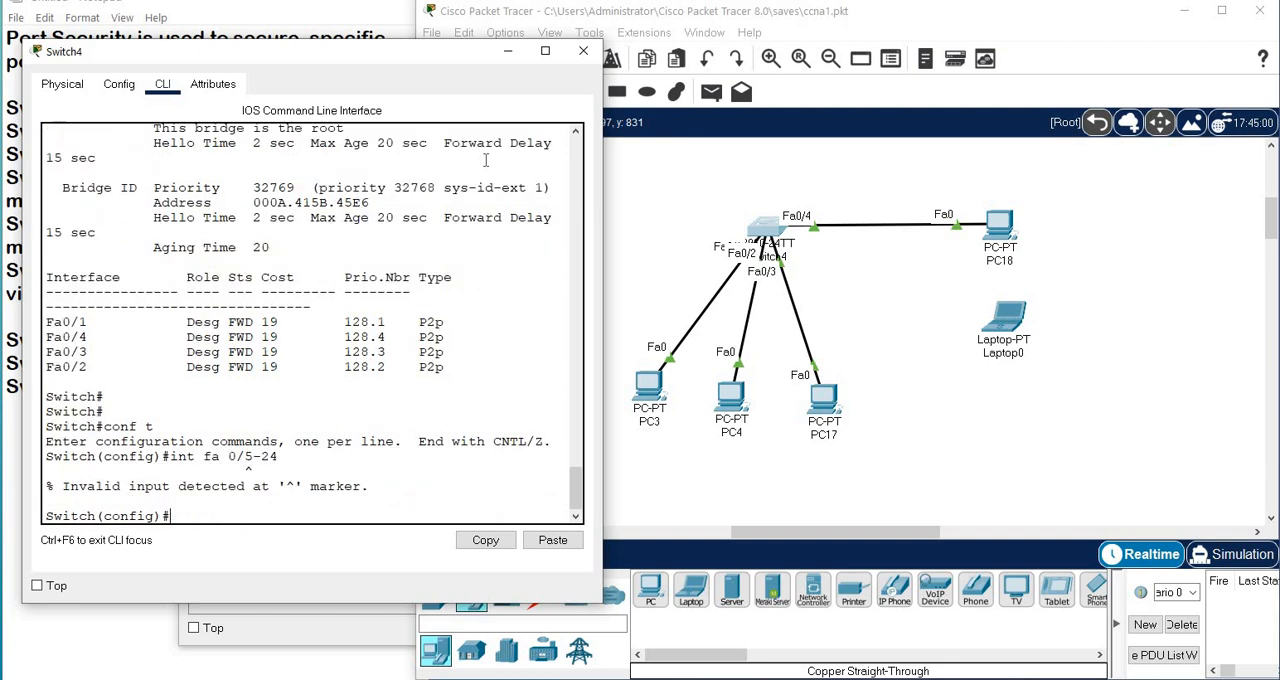
# Select the unused ports with int range fa 0/5-24 and apply shutdown to them.
pyautogui.press('Up')
pyautogui.write('ran')
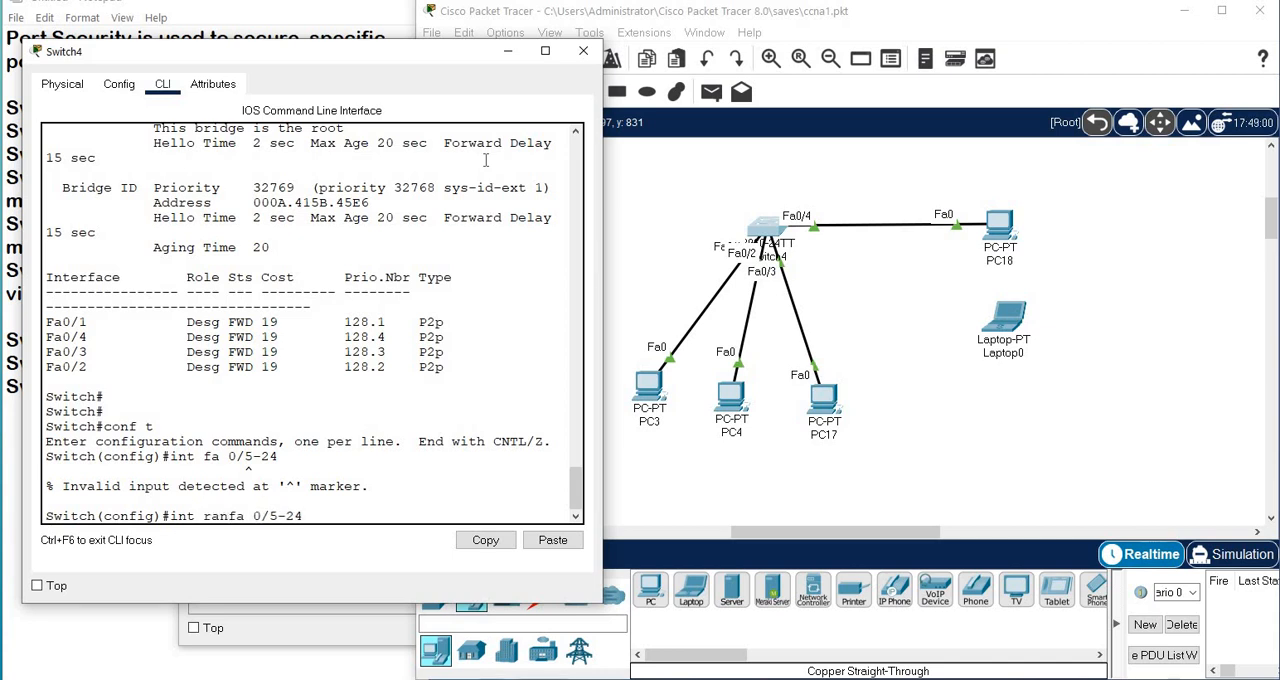
pyautogui.write('ge')
pyautogui.press('Return')
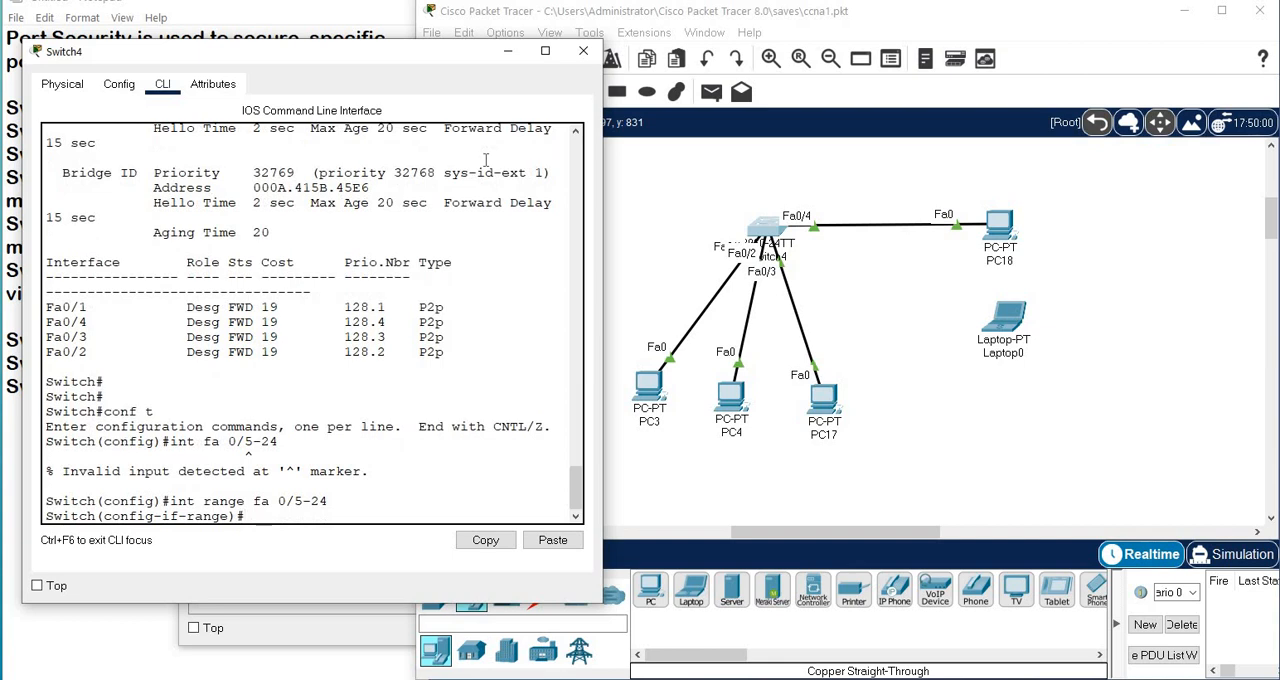
pyautogui.write('shut')
pyautogui.press('Tab')
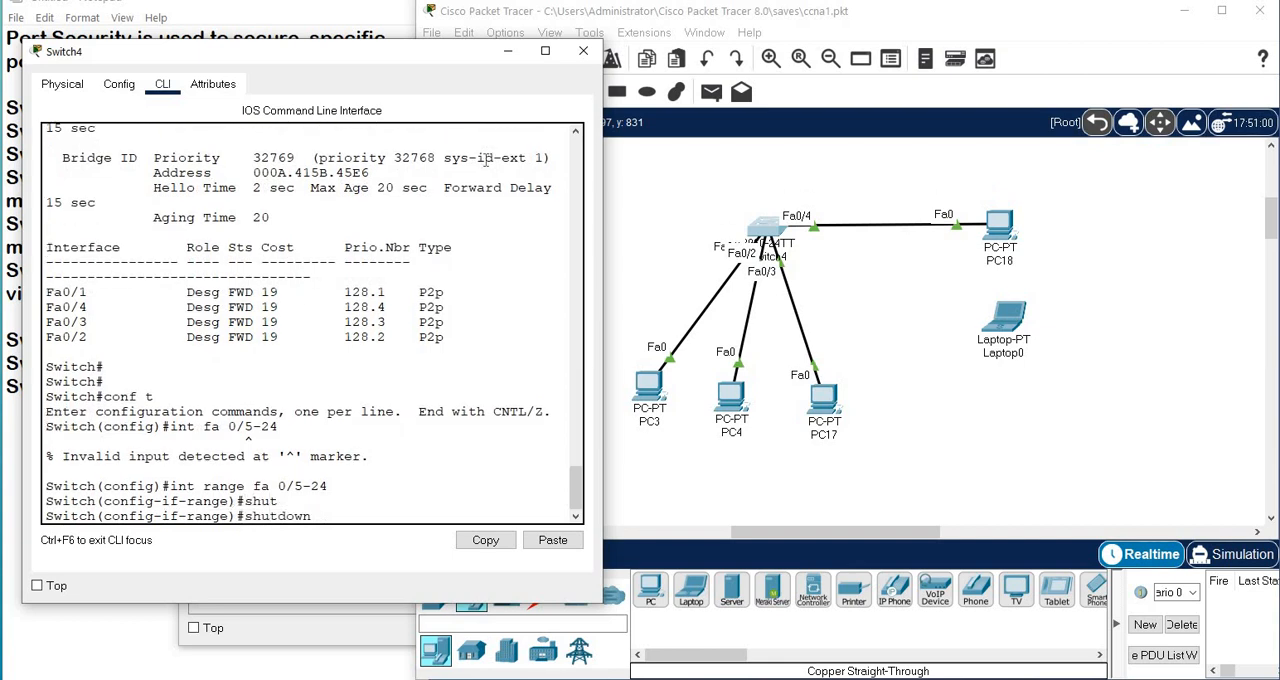
pyautogui.press('Return')
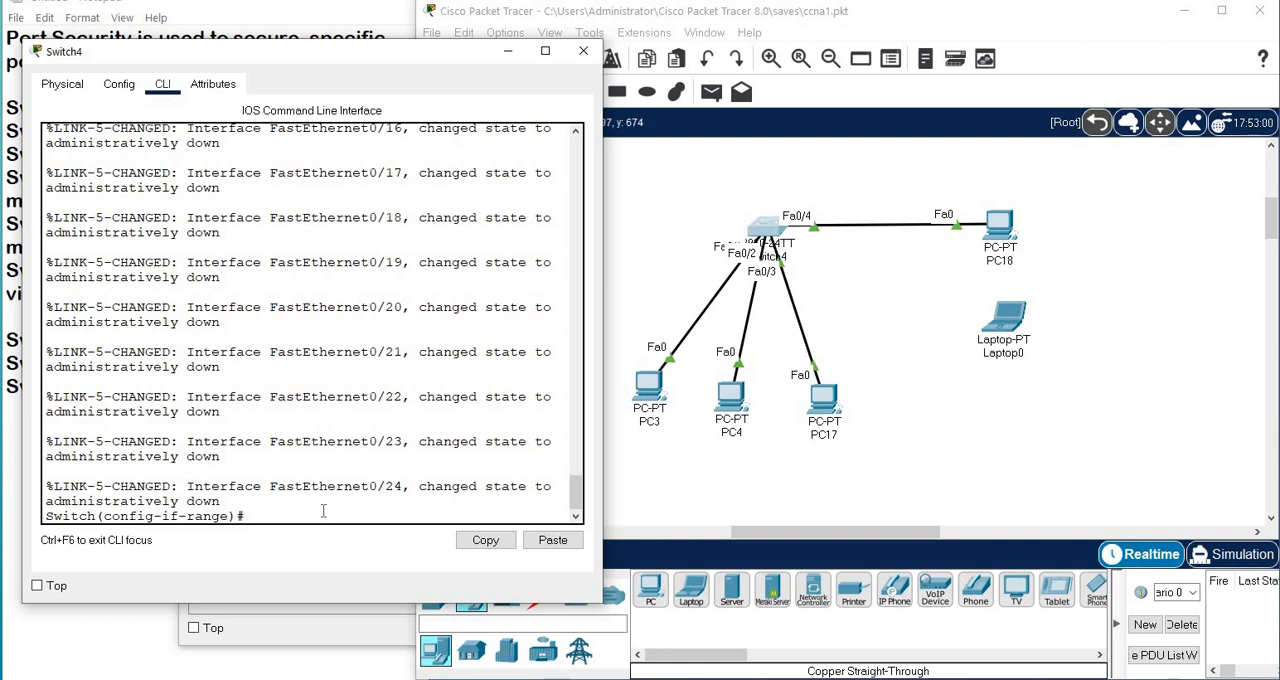
# Leave configuration mode for the privileged prompt and list port states with sh int status.
pyautogui.hotkey('ctrl', 'z')
pyautogui.press('Return')
pyautogui.press('Return')
pyautogui.press('Return')
pyautogui.write('sh int s')
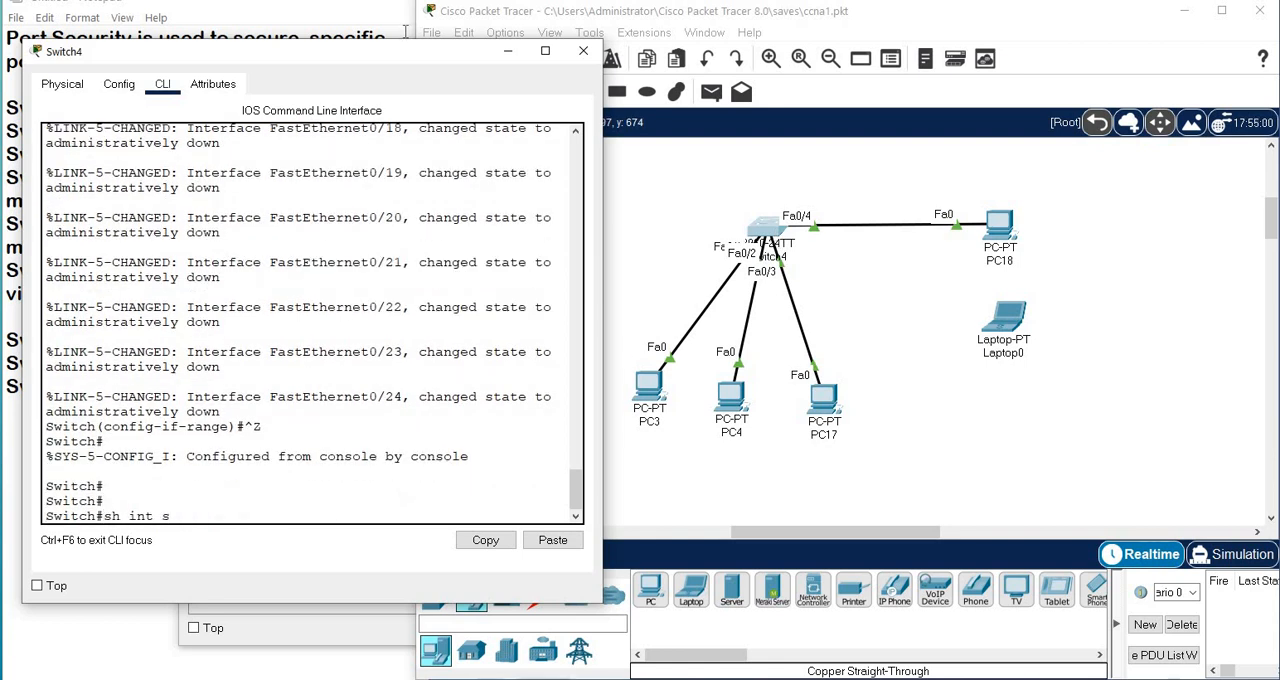
pyautogui.write('ta')
pyautogui.press('Tab')
pyautogui.press('Return')
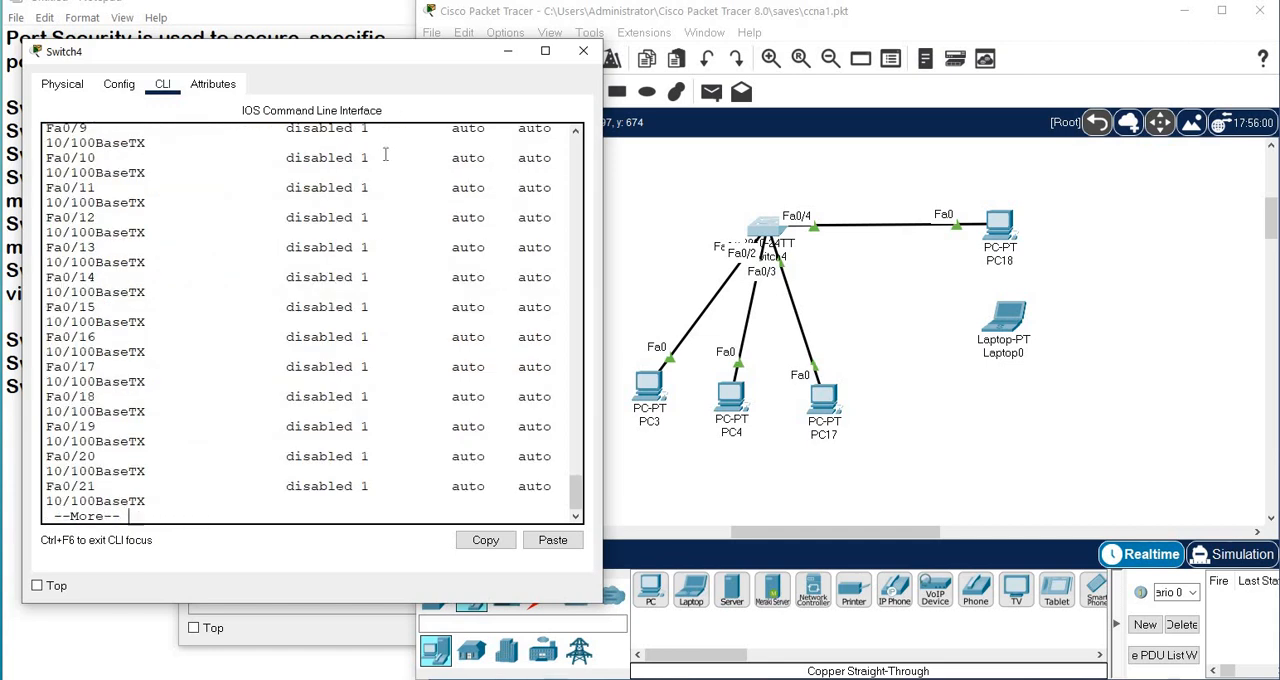
# Examine the status column for the connected ports, Fa0/4 and the shut-down range in the interface list.
pyautogui.scroll(5, 382, 270)
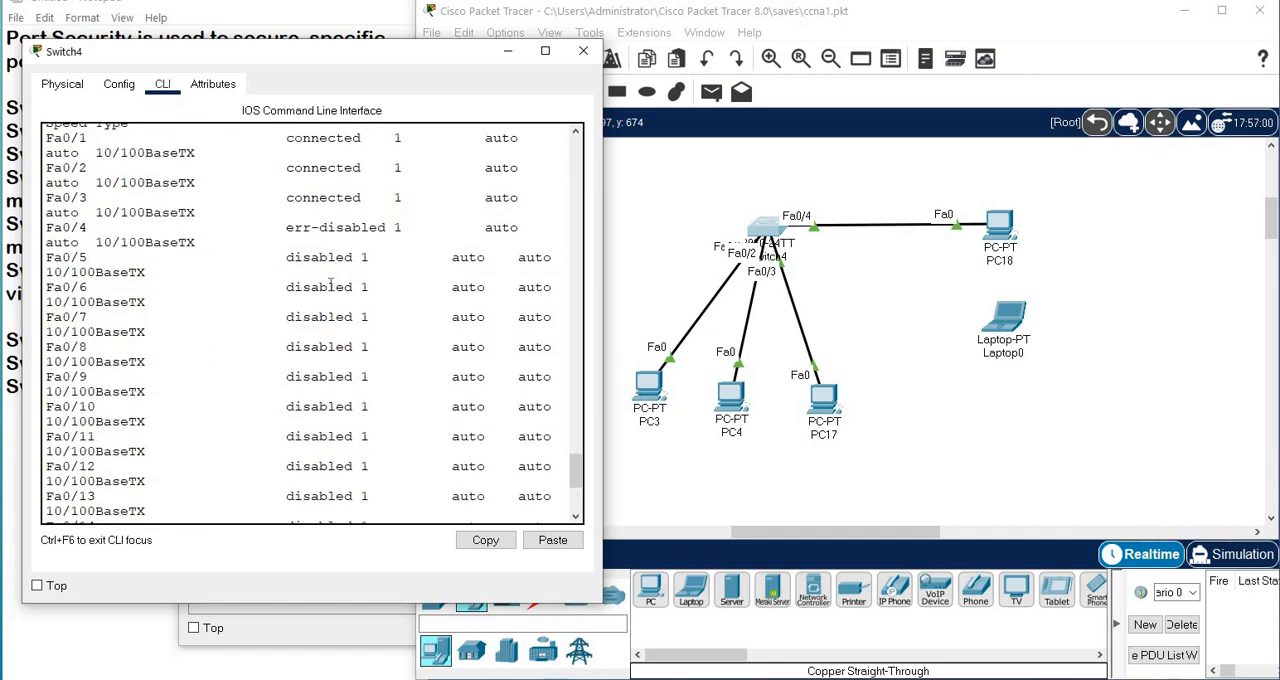
pyautogui.scroll(5, 330, 285)
pyautogui.moveTo(280, 386); pyautogui.dragTo(419, 460)
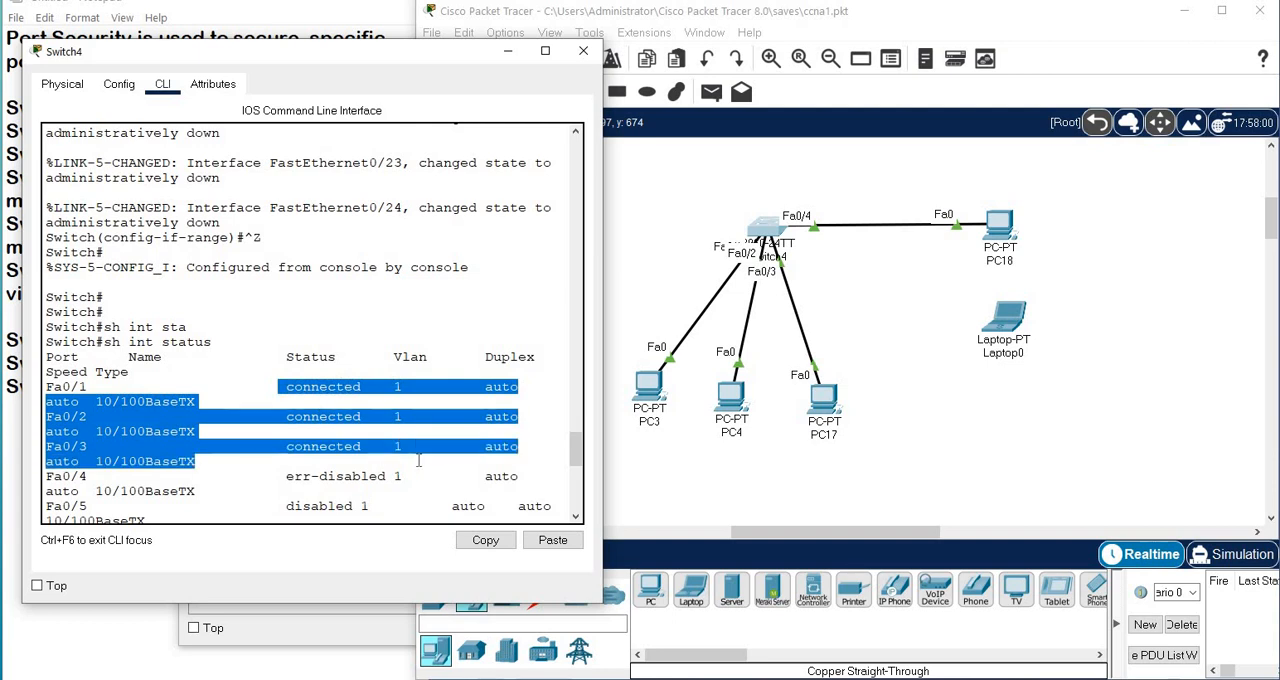
pyautogui.scroll(-5, 419, 460)
pyautogui.scroll(-5, 850, 418)
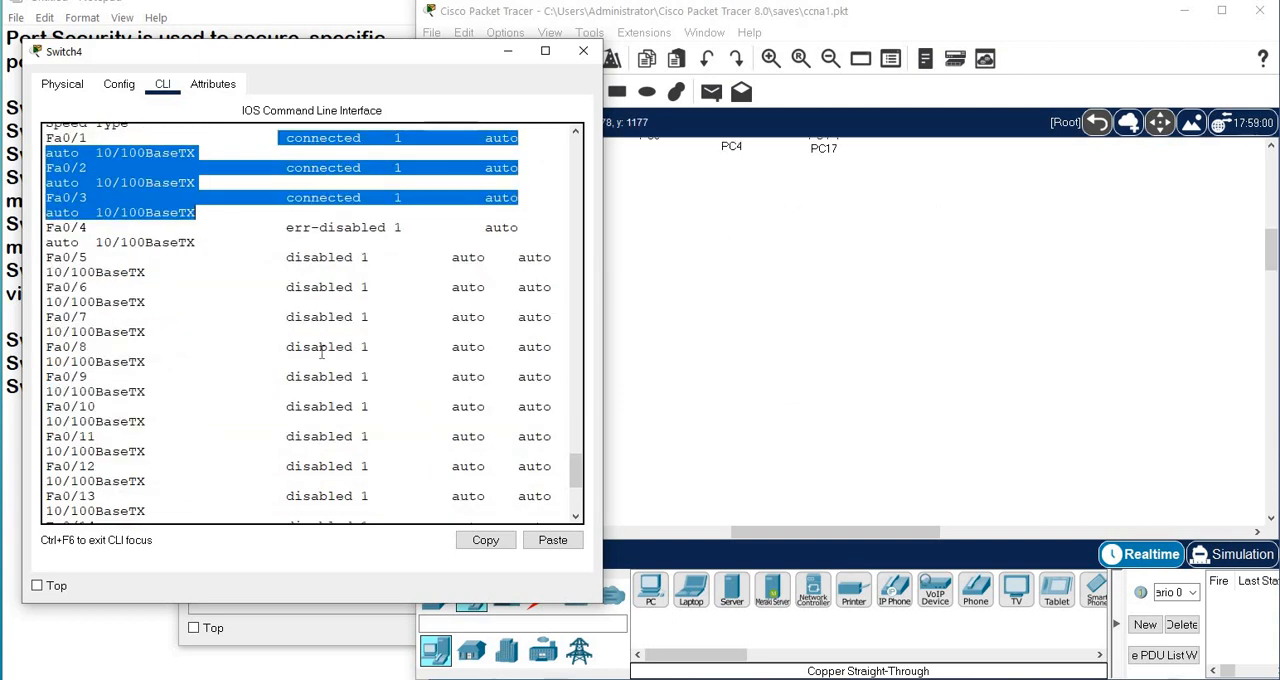
pyautogui.scroll(5, 280, 323)
pyautogui.scroll(5, 683, 349)
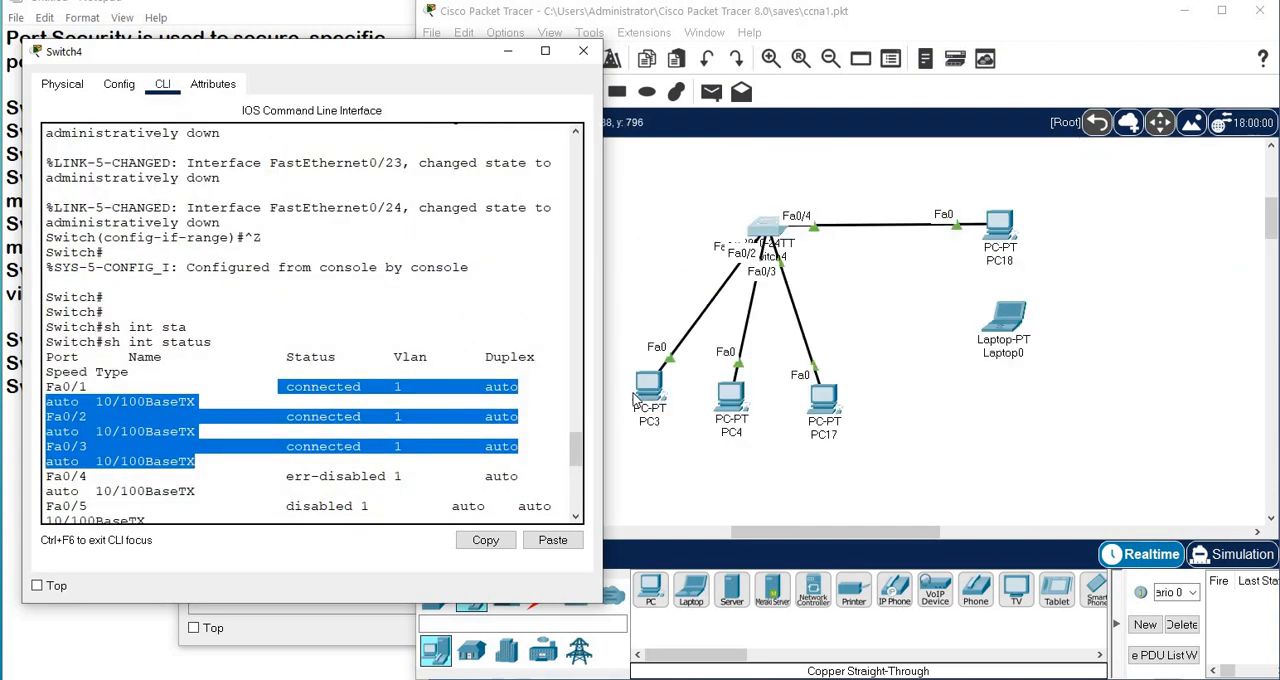
pyautogui.scroll(-5, 633, 399)
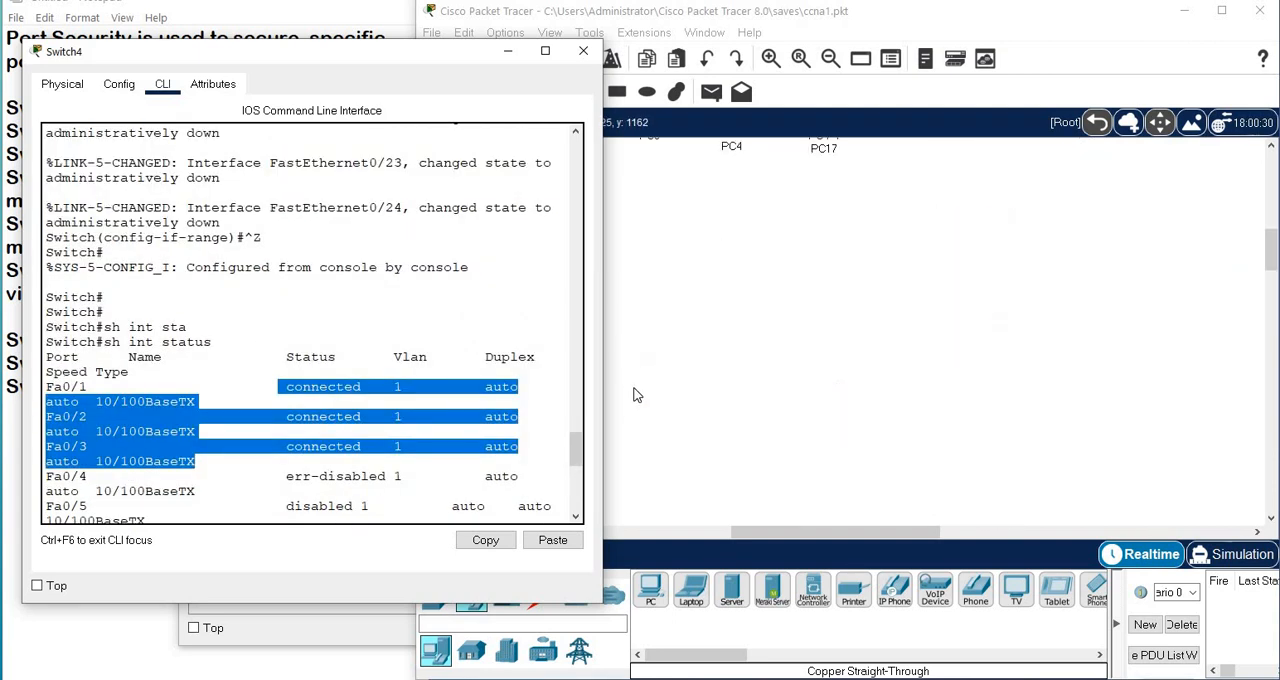
# Close the Switch4 window and return to the network topology.
pyautogui.click(584, 51)
pyautogui.scroll(5, 688, 330)
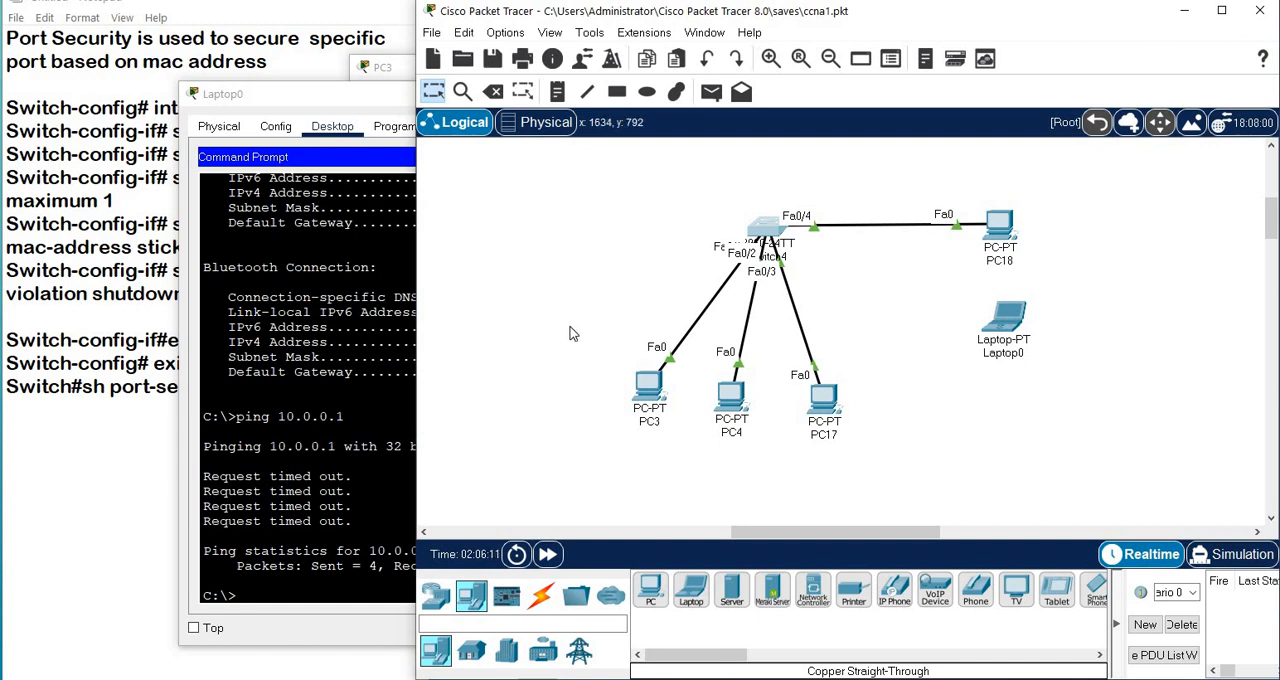
pyautogui.moveTo(719, 18)
pyautogui.mouseDown()
pyautogui.moveTo(700, 18)
pyautogui.moveTo(719, 20)
pyautogui.mouseUp()
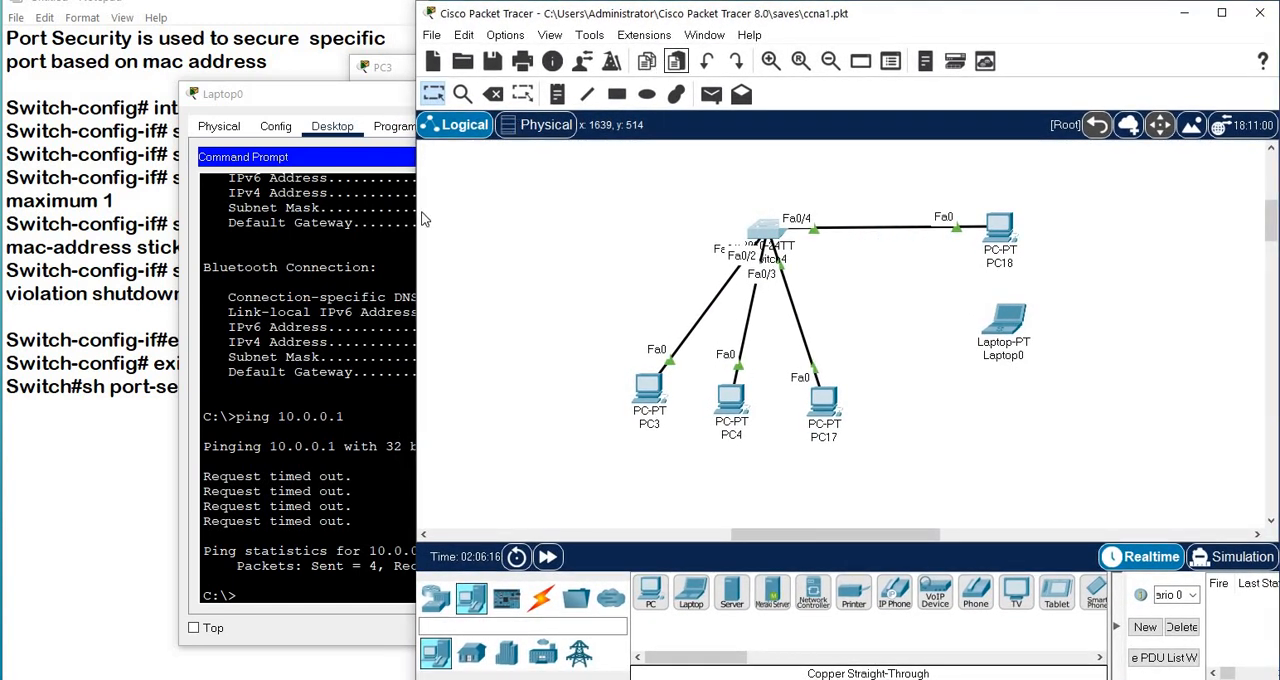